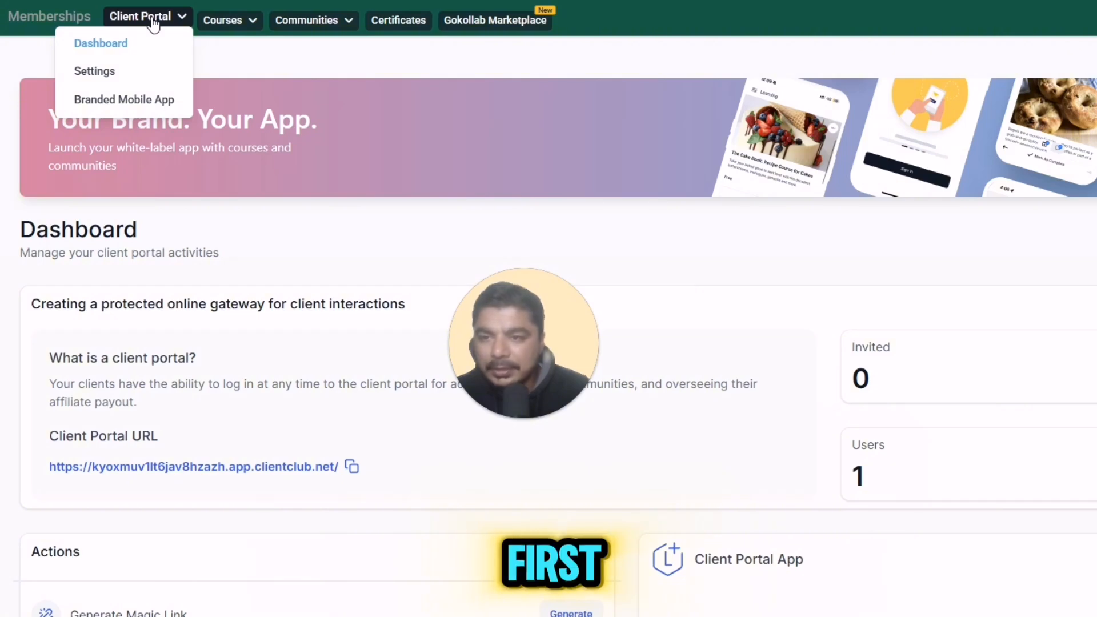
Step: Show the Memberships Client Portal dashboard, with the portal URL, 0 invited and 1 user
mouse_move(212, 26)
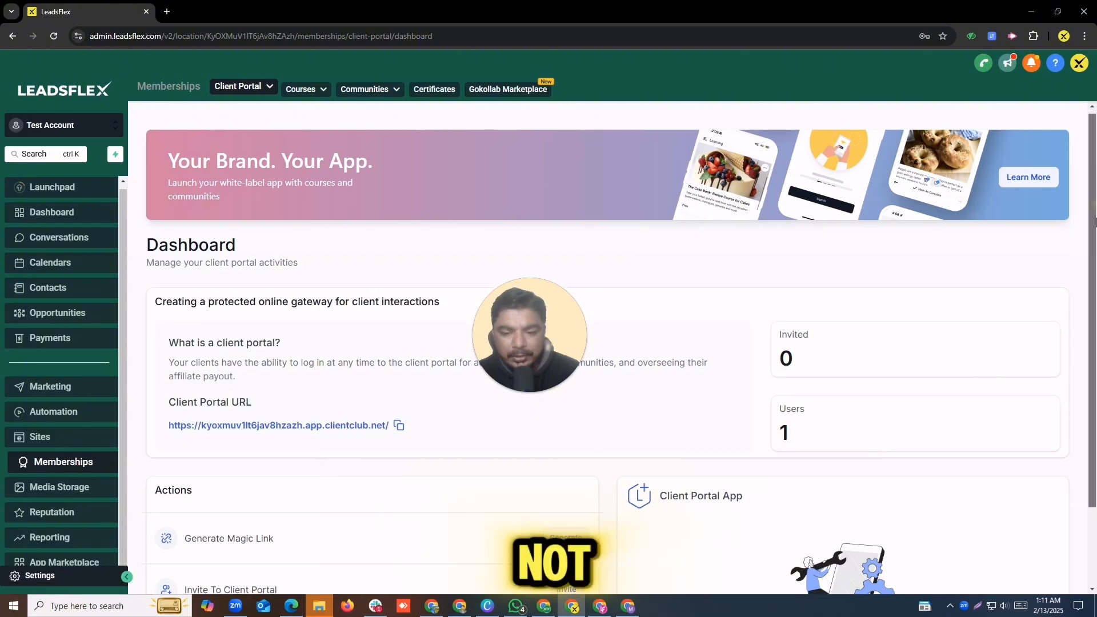
Step: Go from the Courses dashboard to Courses > Products, which lists no products yet
click(308, 88)
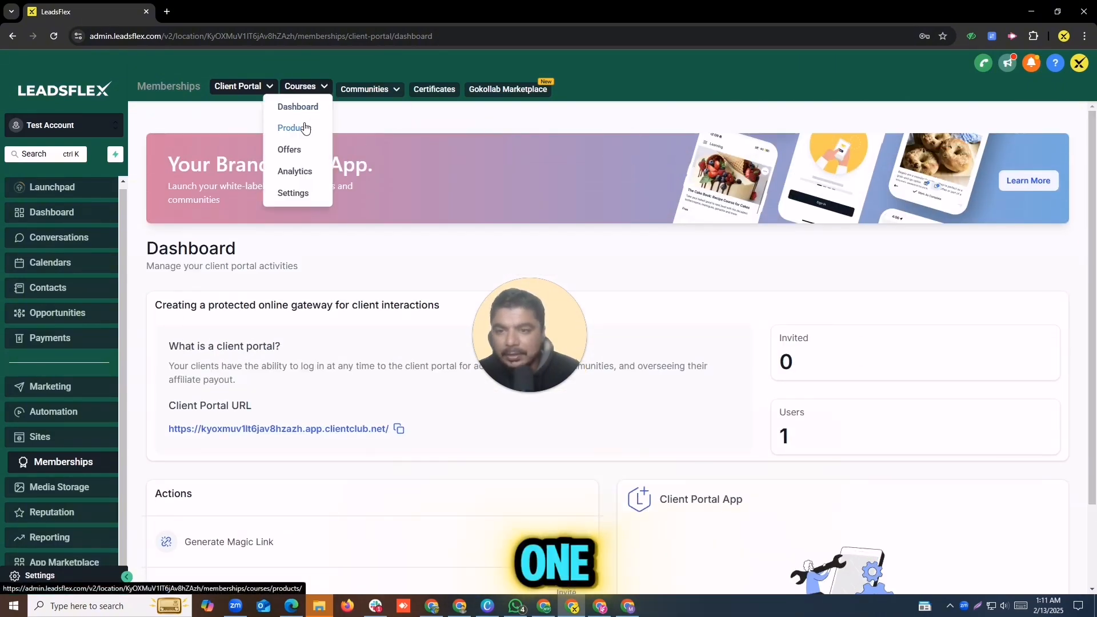
click(306, 114)
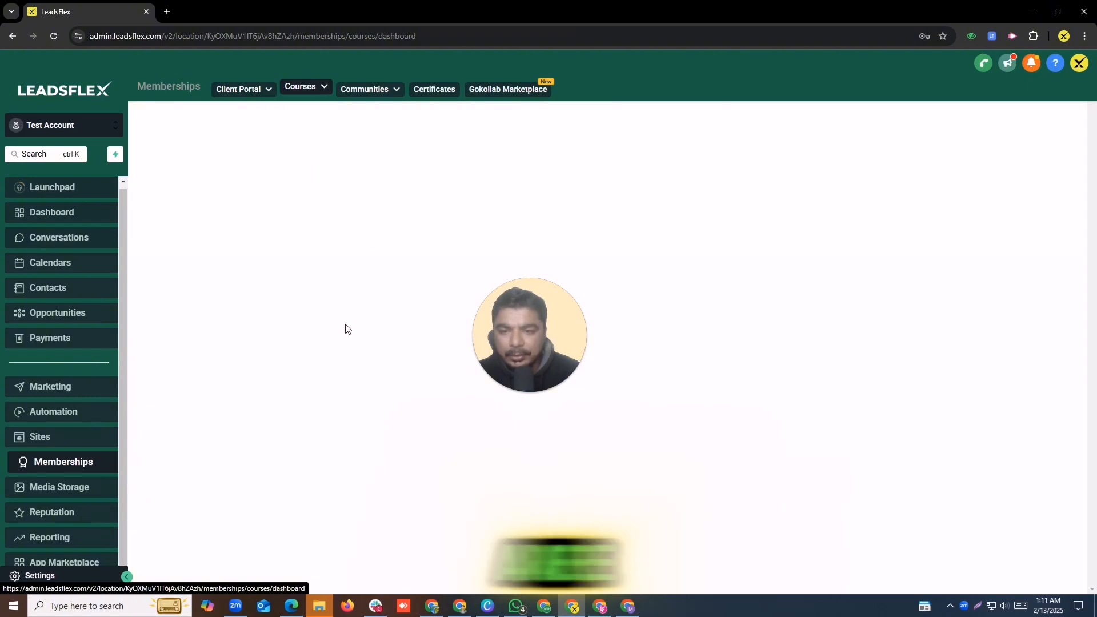
mouse_move(315, 97)
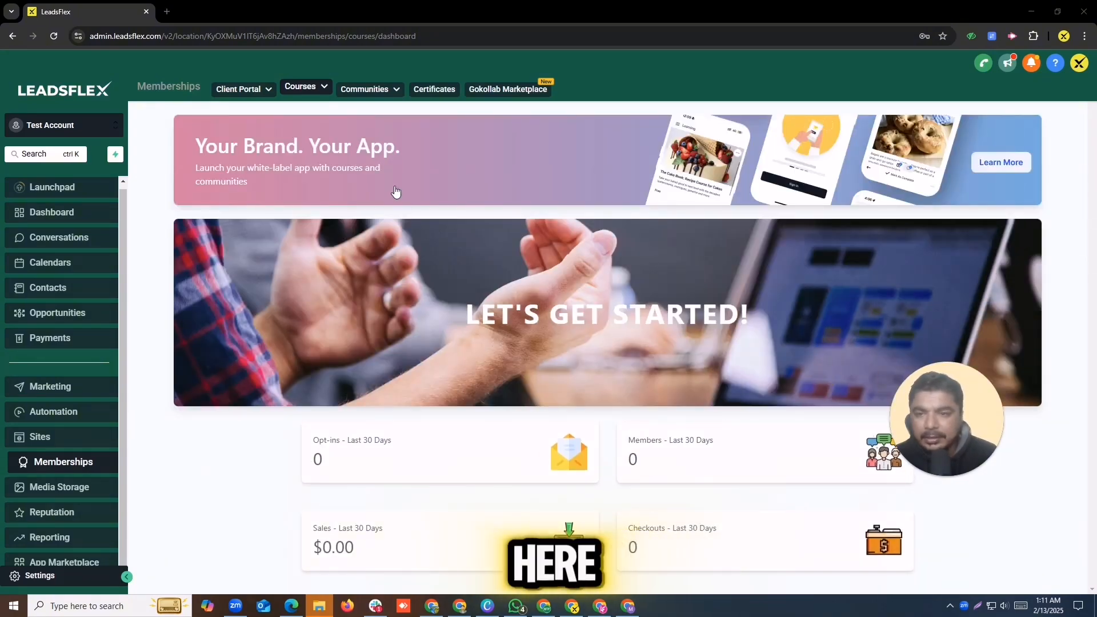
click(313, 91)
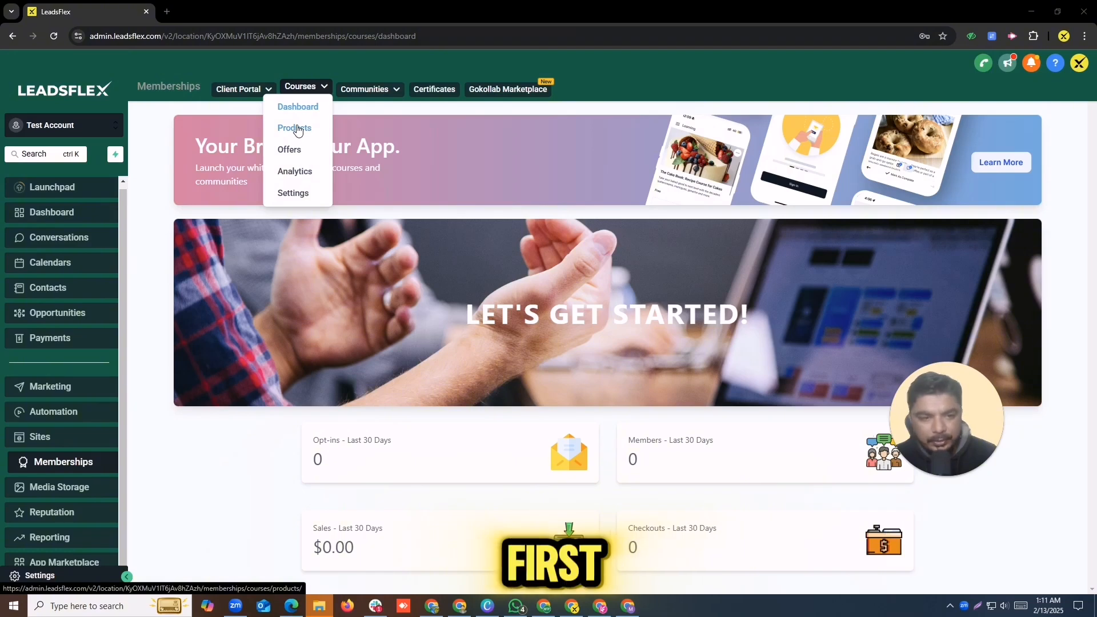
click(295, 128)
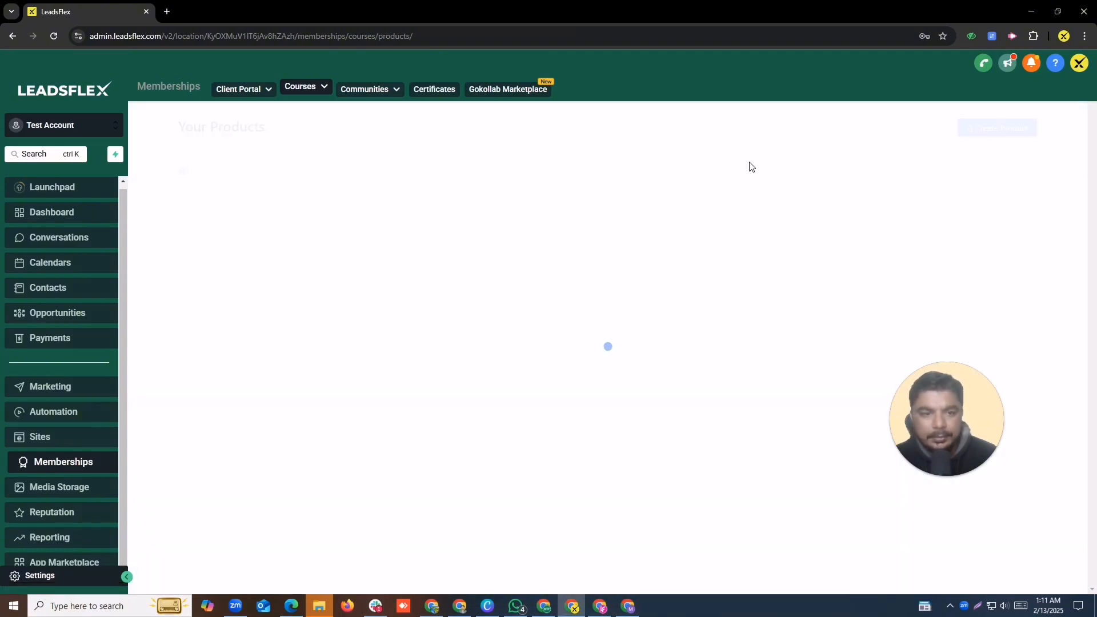
mouse_move(752, 165)
mouse_down()
mouse_move(1016, 159)
mouse_move(996, 166)
mouse_up()
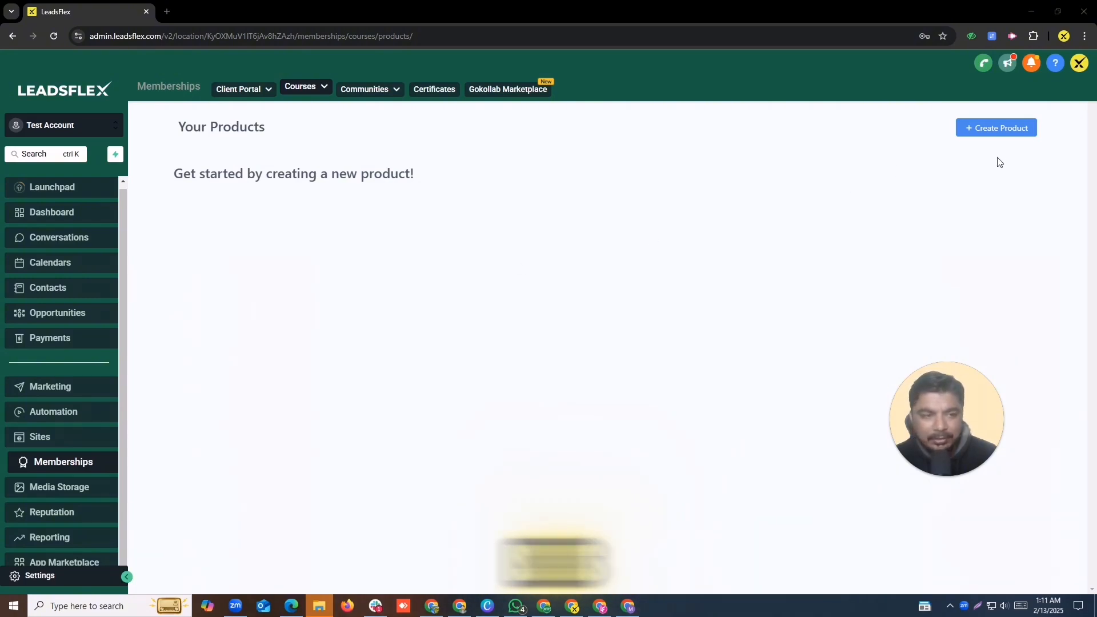
Step: Start a Build your own product from scratch and name it 'Test Course of GHL'
click(975, 129)
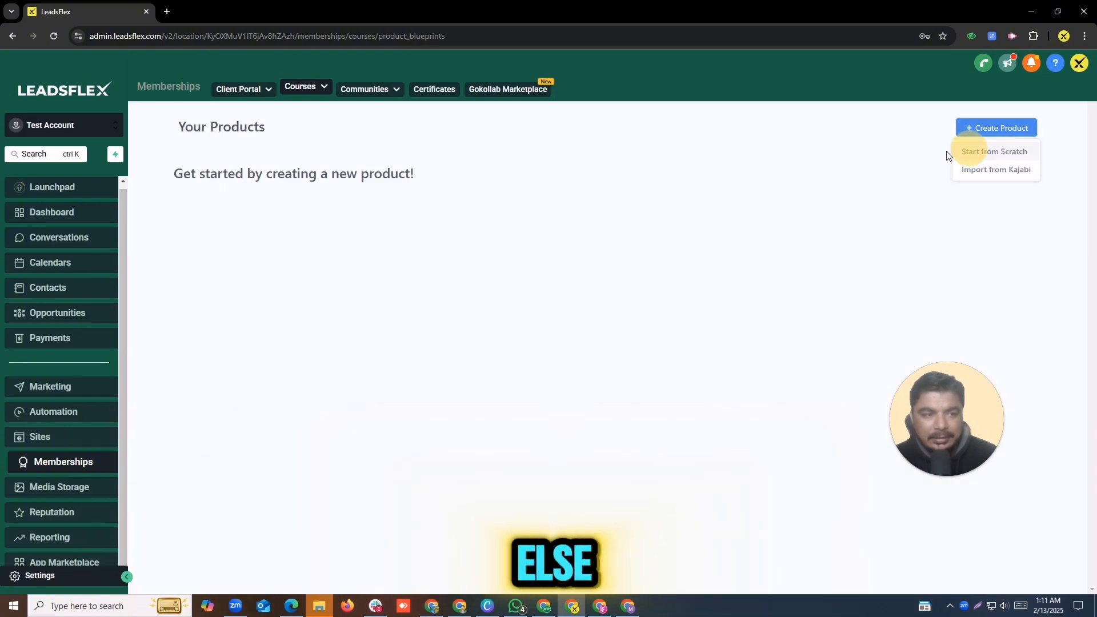
click(971, 152)
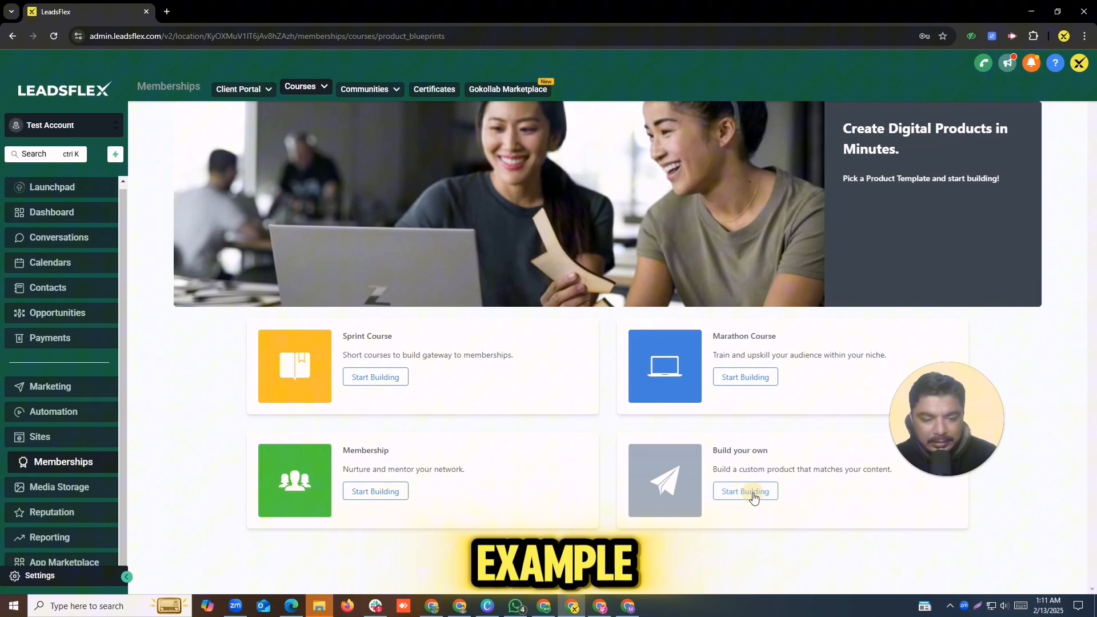
click(811, 436)
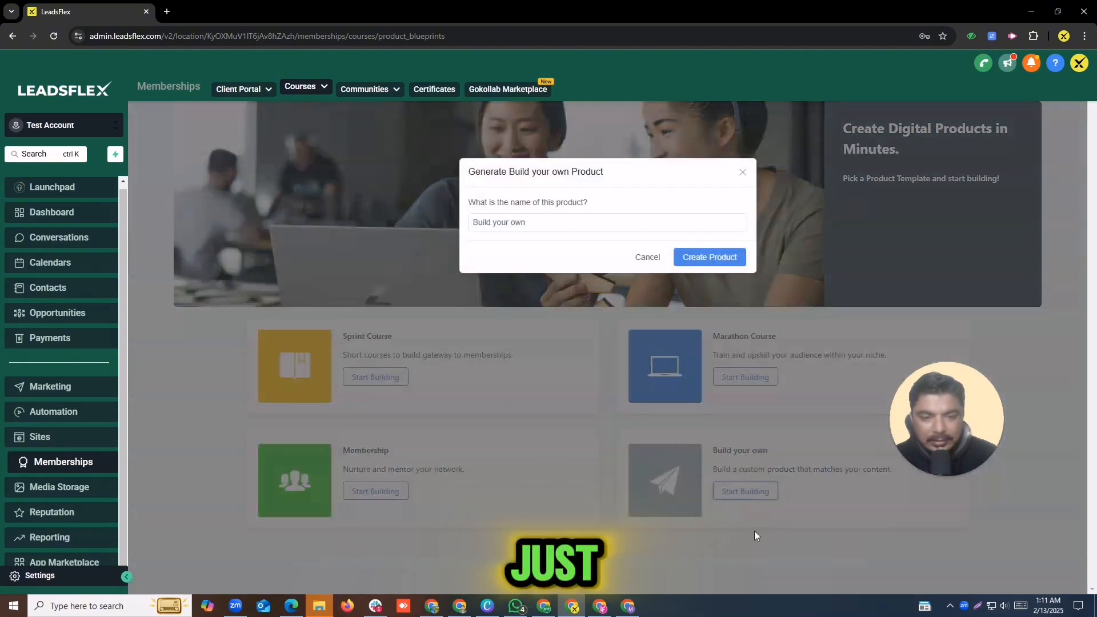
click(548, 220)
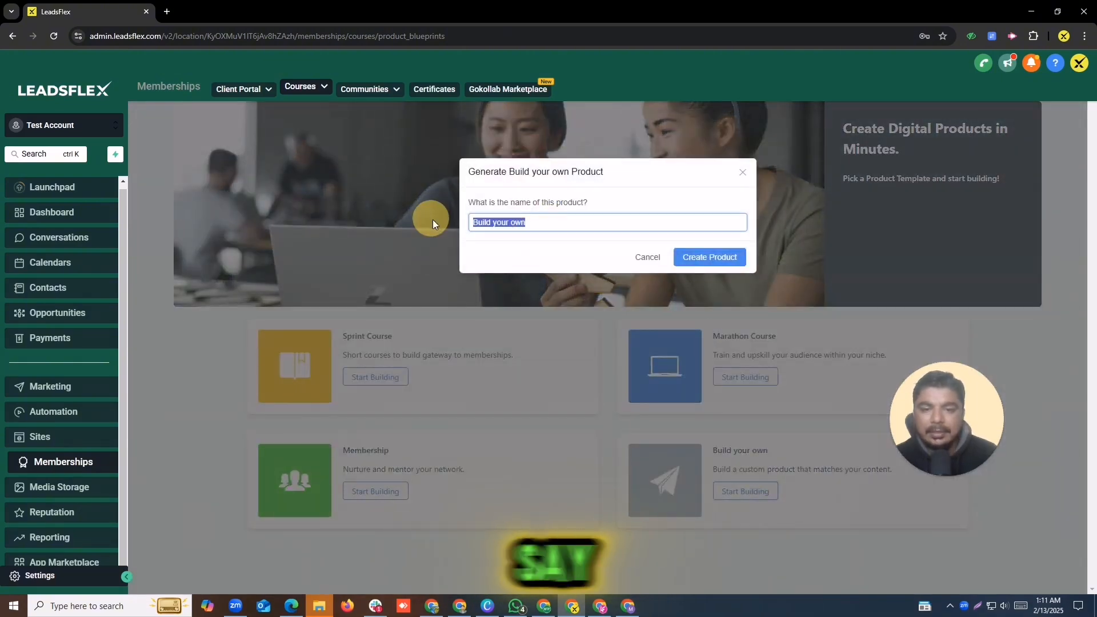
text(Test )
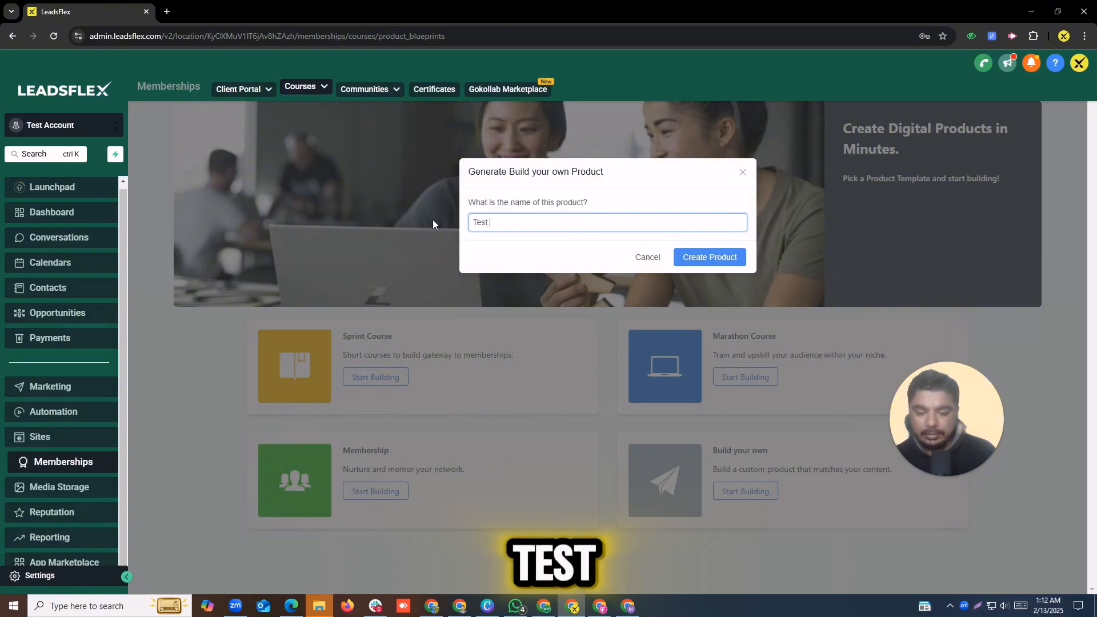
text(Course )
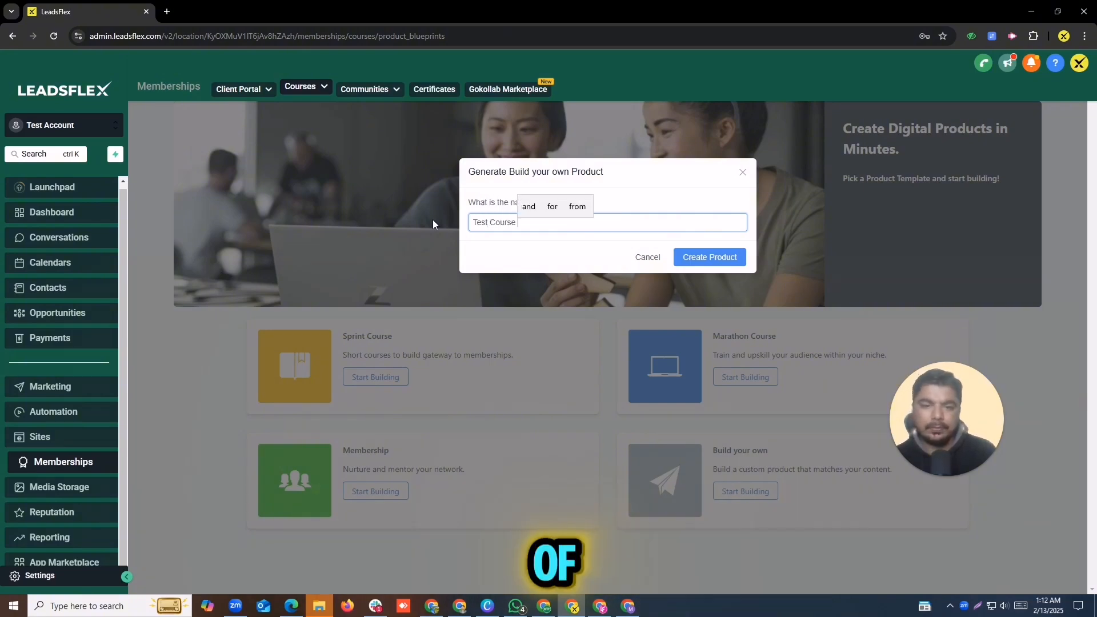
text(of GHL)
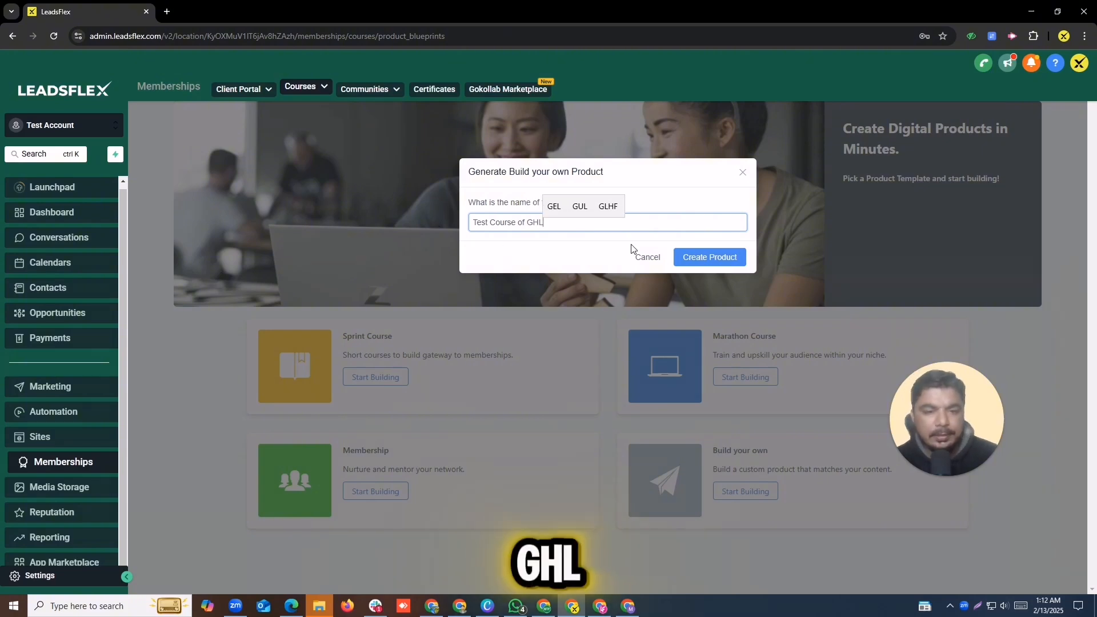
Step: Create the Test Course of GHL product, check its Details, then open Blank Category for editing
click(723, 258)
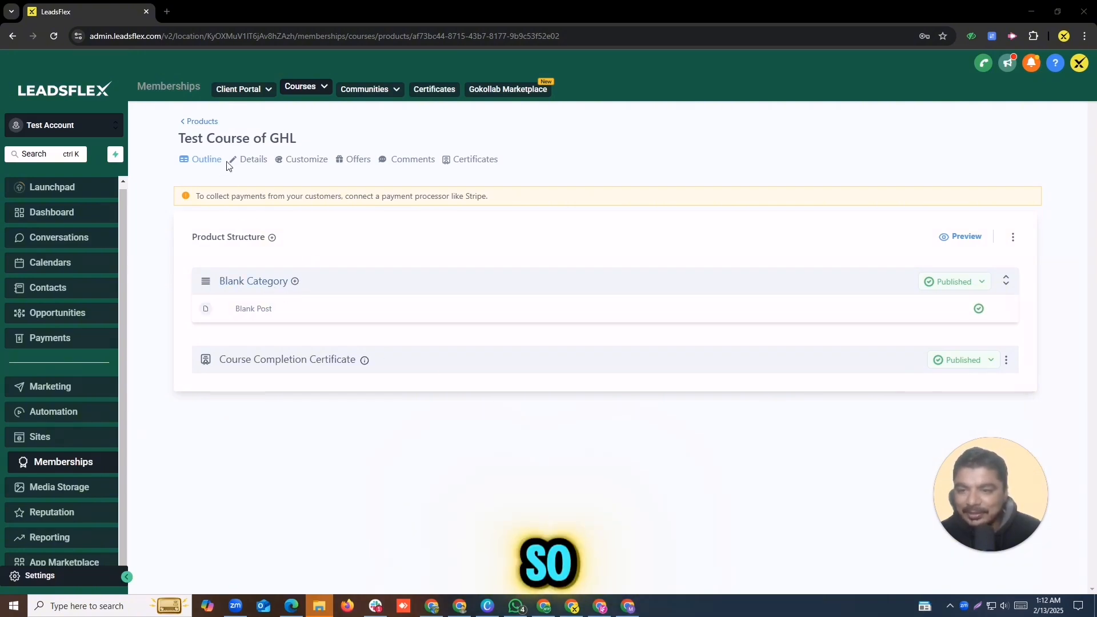
click(256, 160)
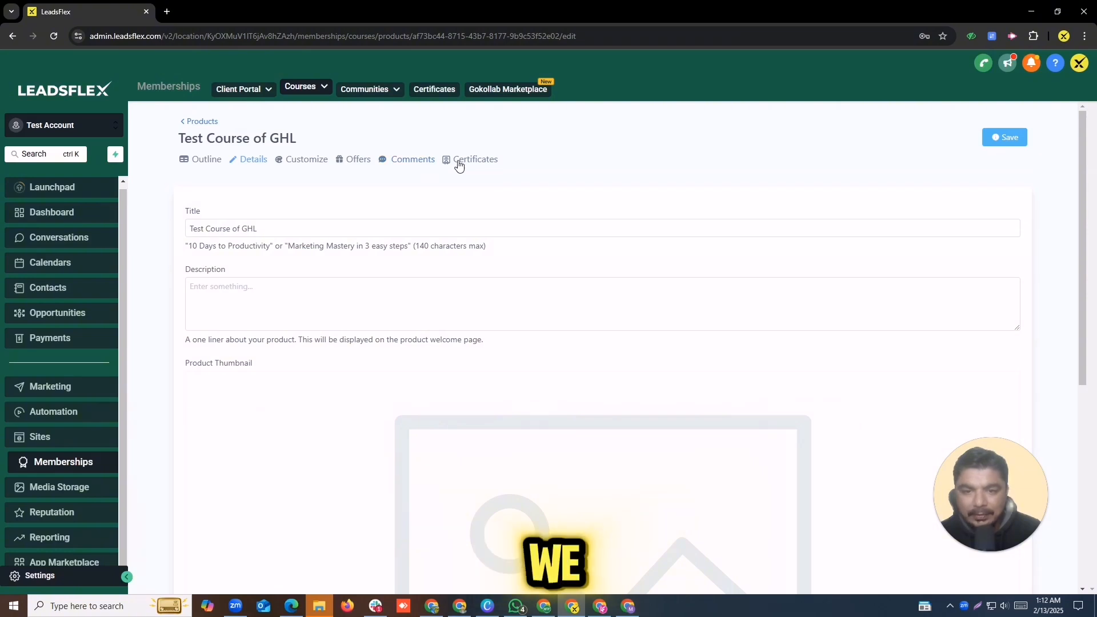
click(207, 161)
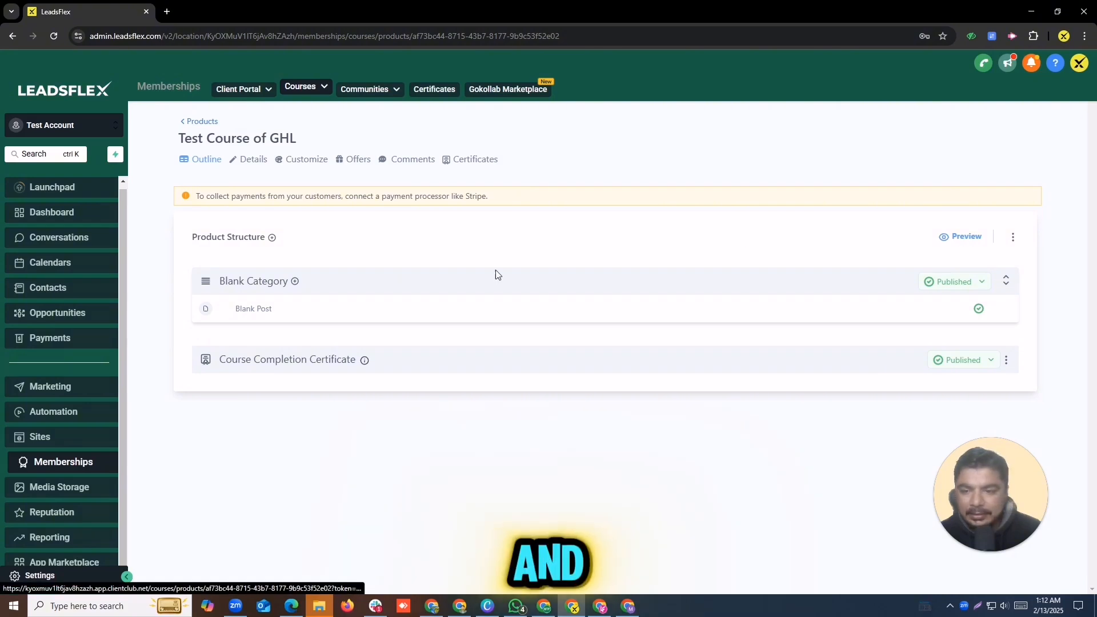
click(282, 282)
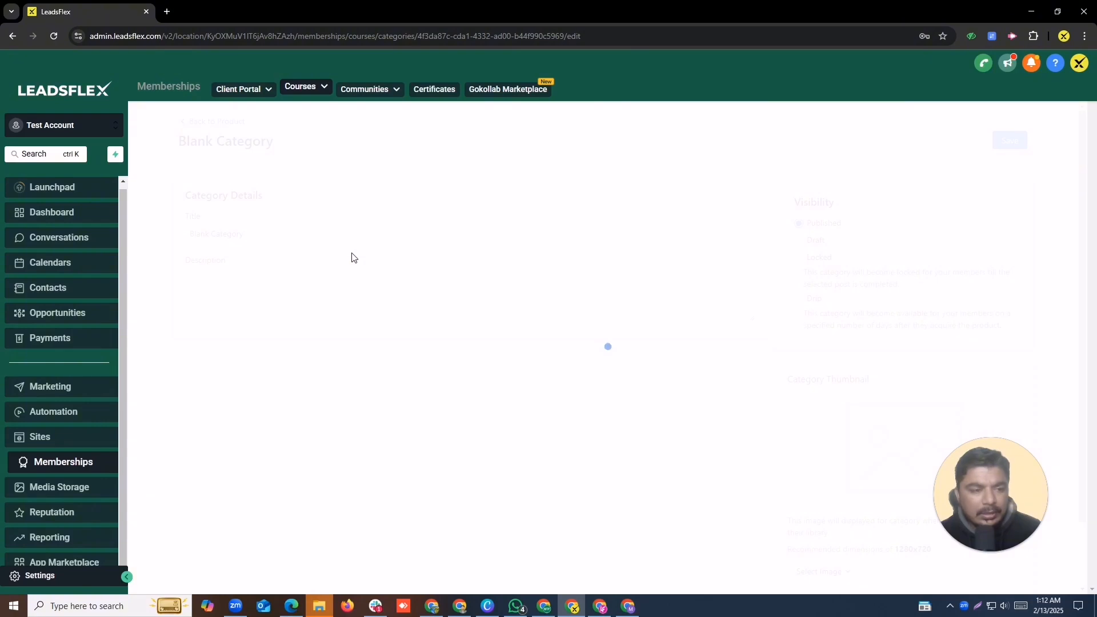
Step: Retitle Blank Category to 'Test Category' and add the description 'Lets bulid first course'
drag(272, 237, 162, 241)
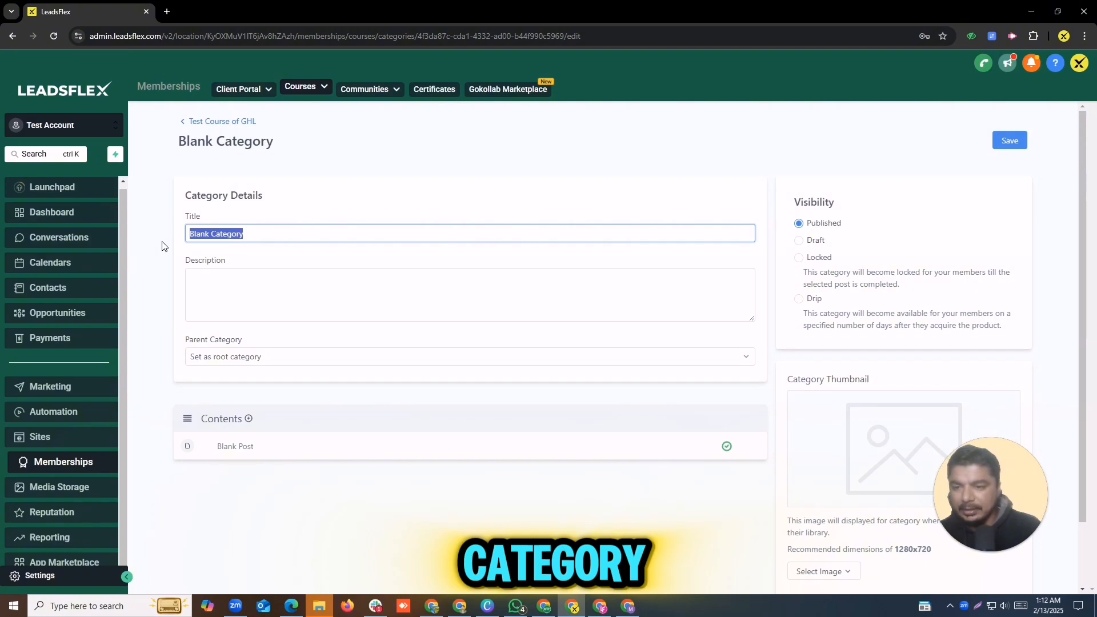
text(Test )
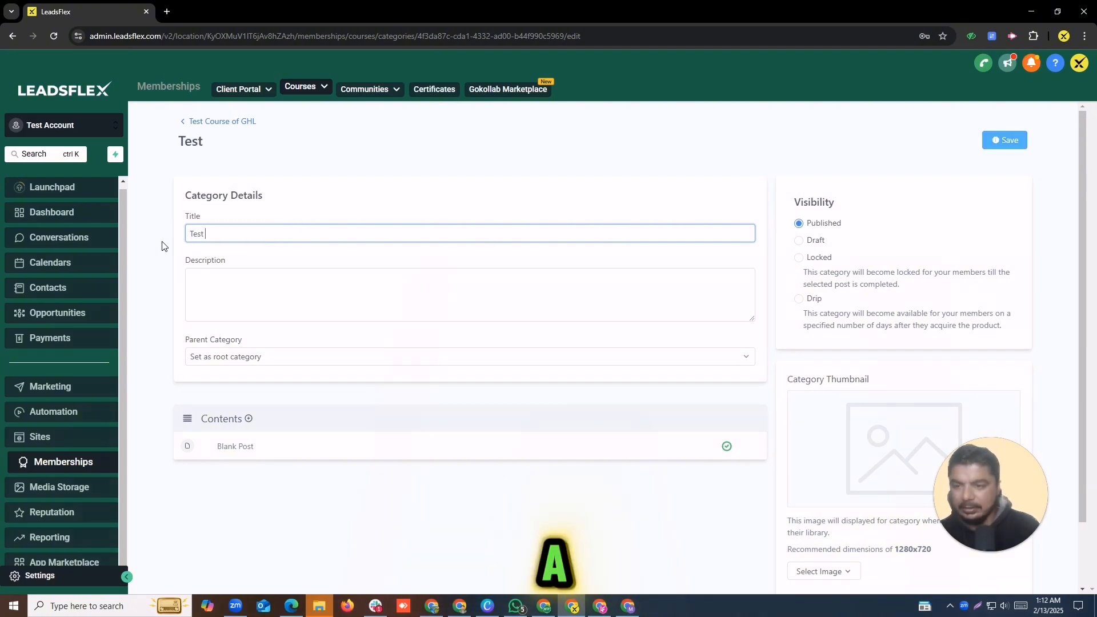
text(Catg)
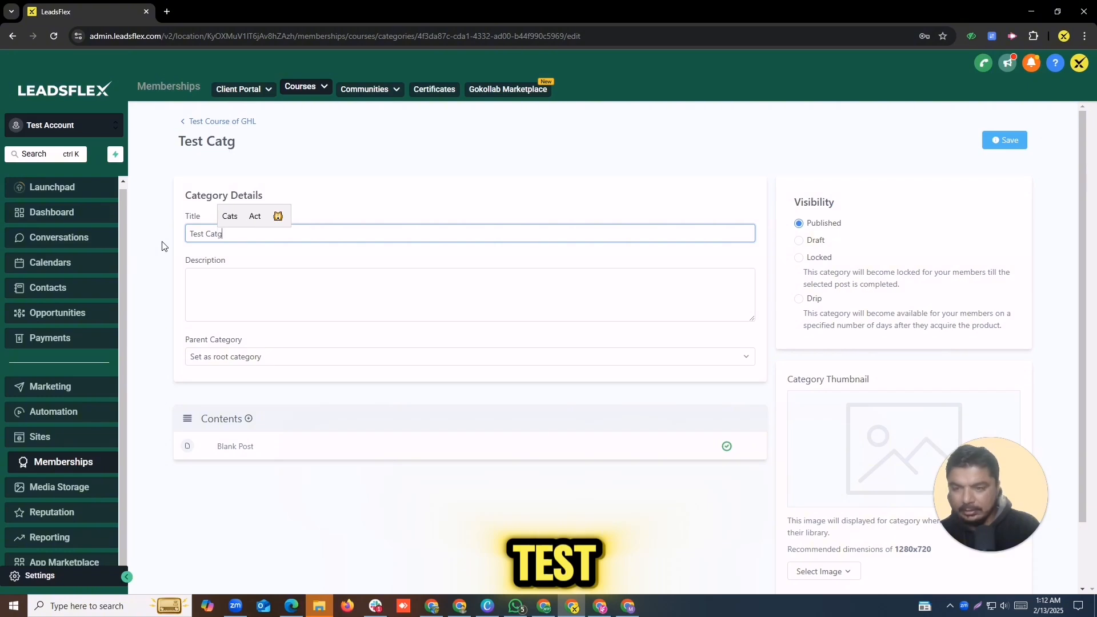
text(ery)
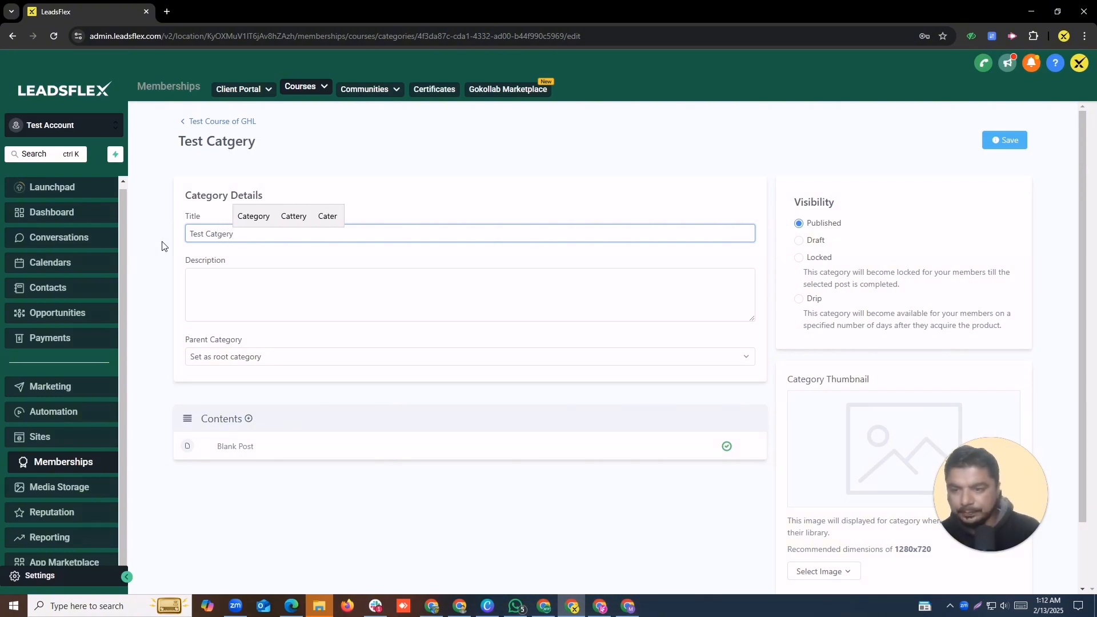
click(246, 217)
click(285, 287)
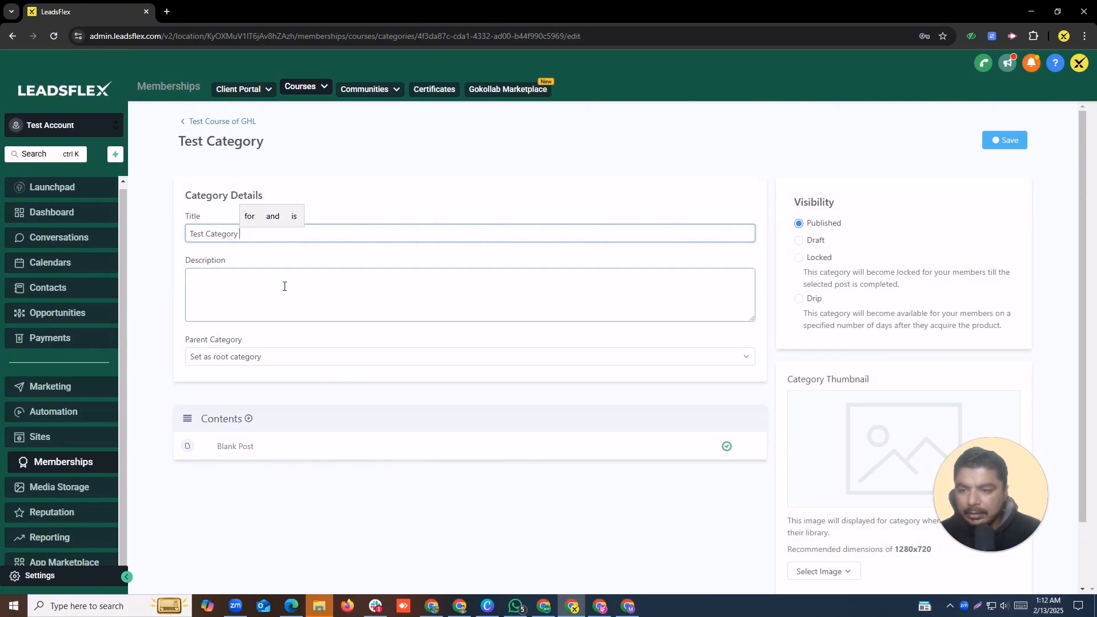
text(Lets )
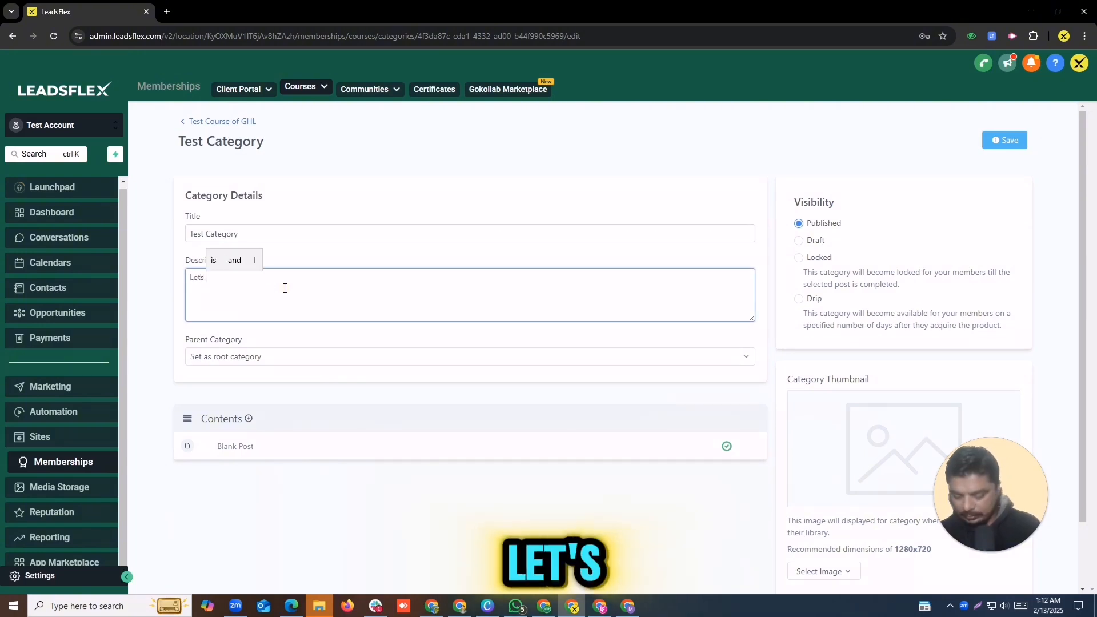
text(bulid firs)
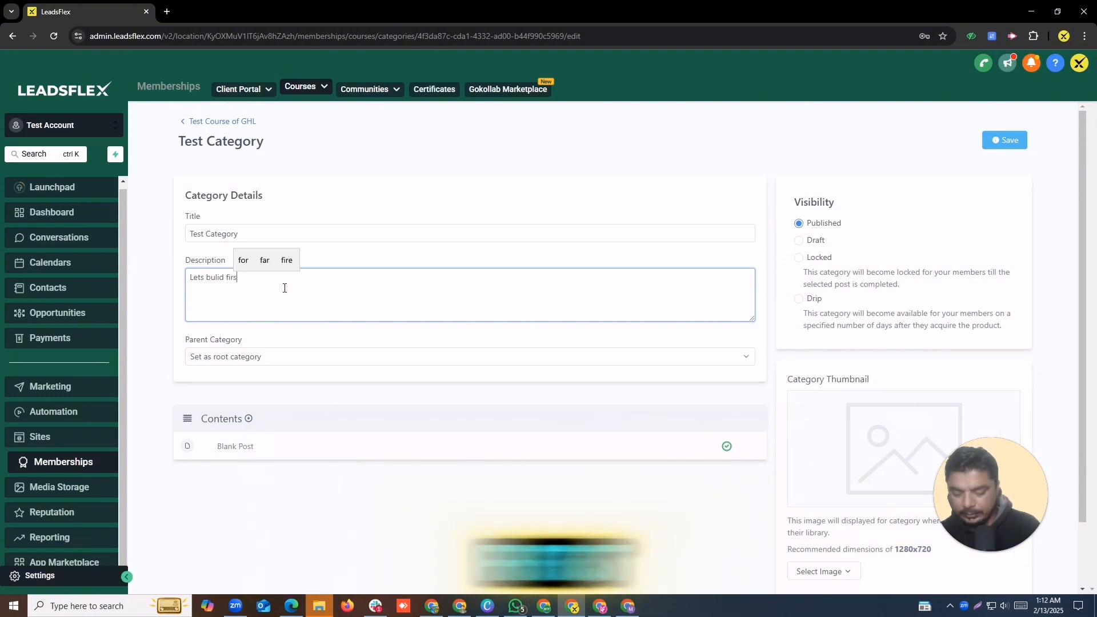
text(t course)
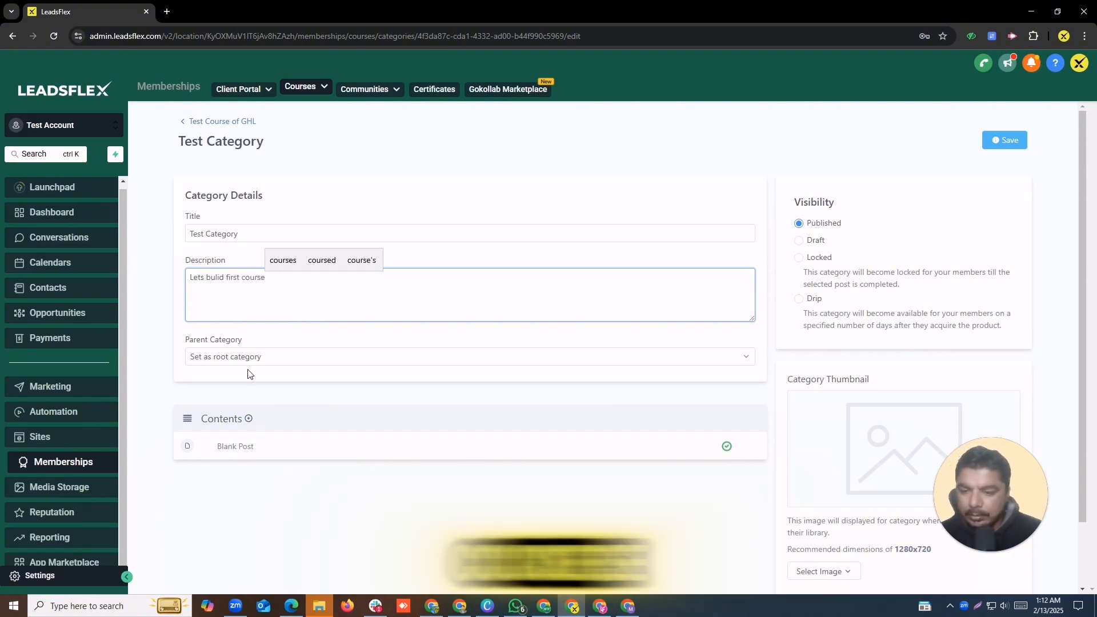
Step: Review the parent category choices and bring up the thumbnail image options
click(257, 355)
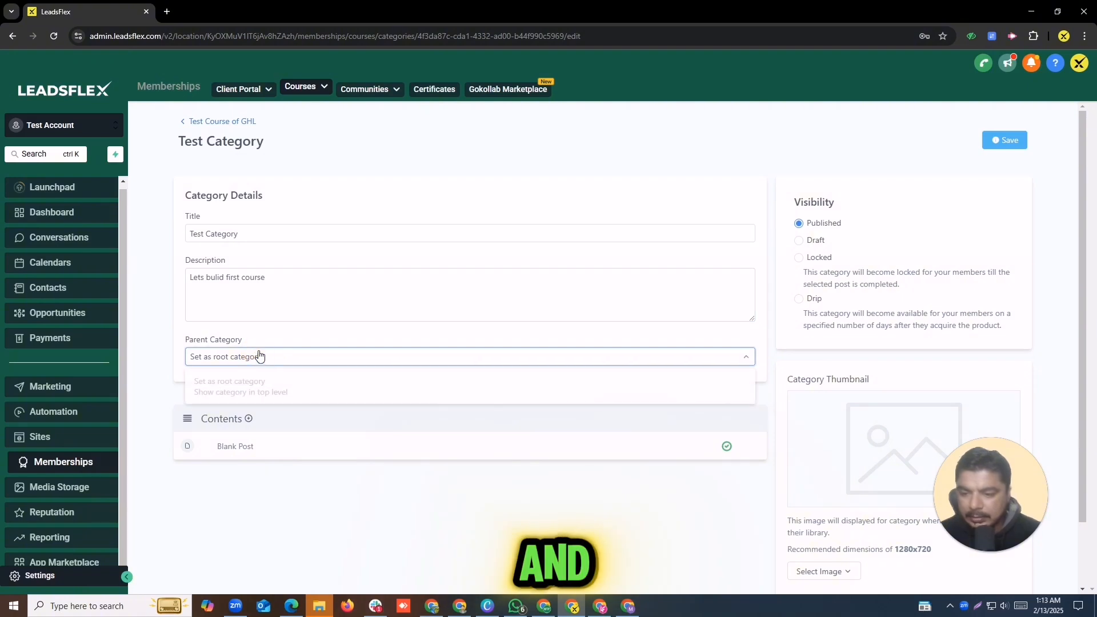
double_click(392, 414)
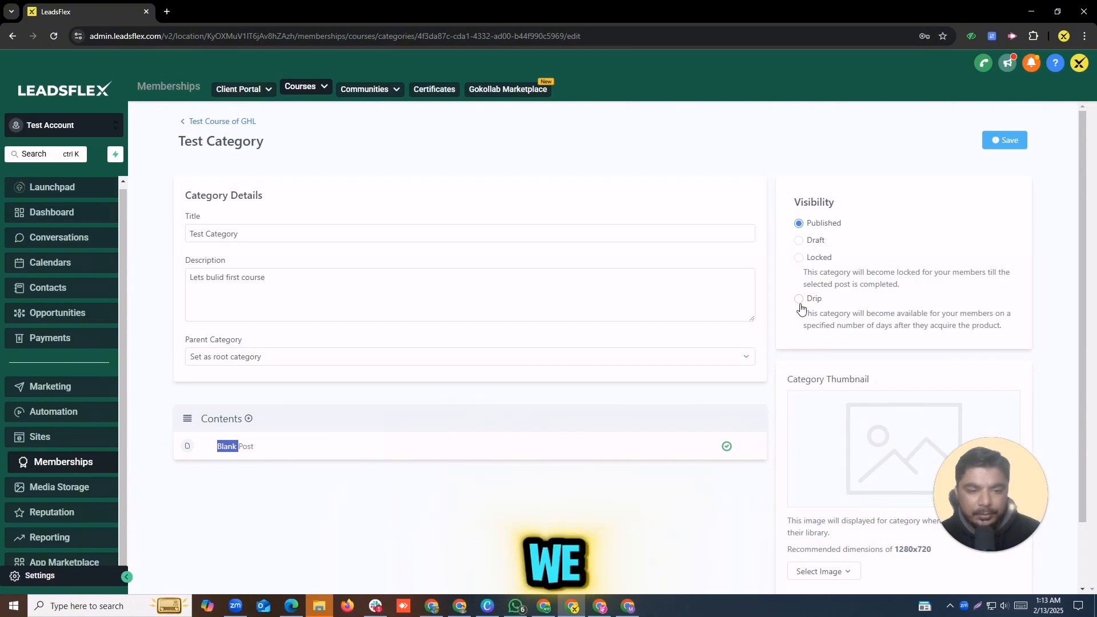
click(835, 474)
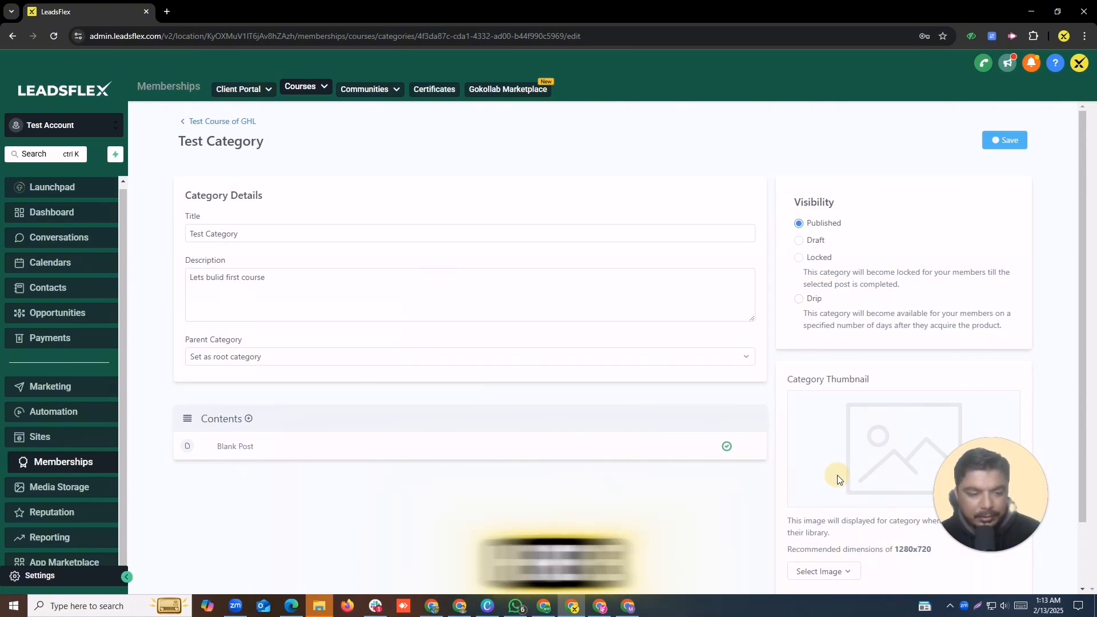
click(831, 576)
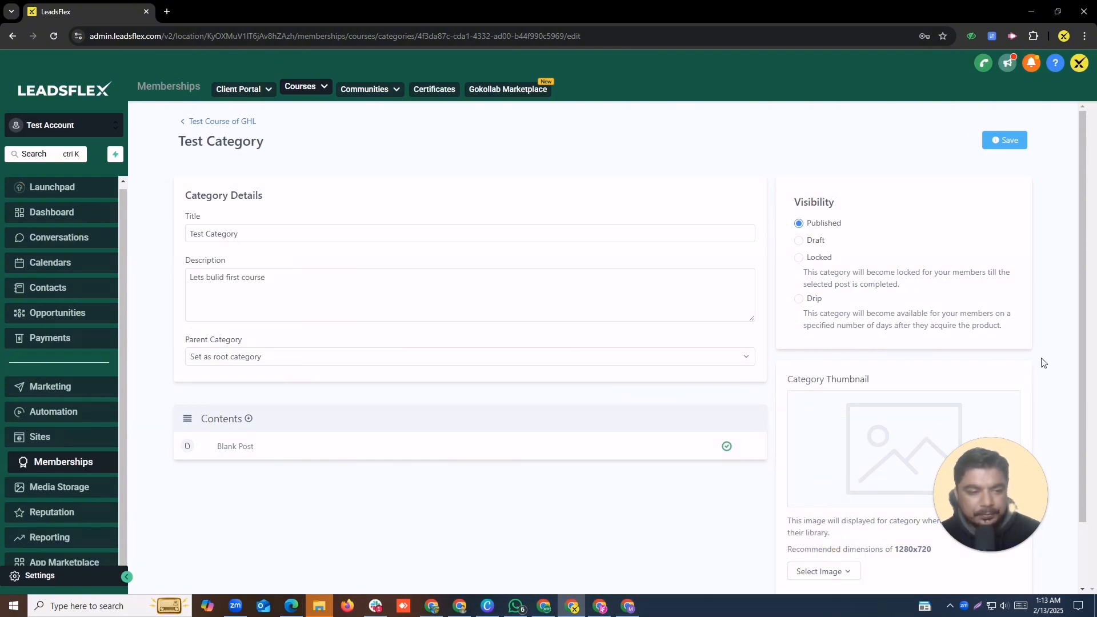
Step: Begin uploading a category thumbnail, first choosing the BACKNEW (1) (1) image file
scroll(843, 446, down, 2)
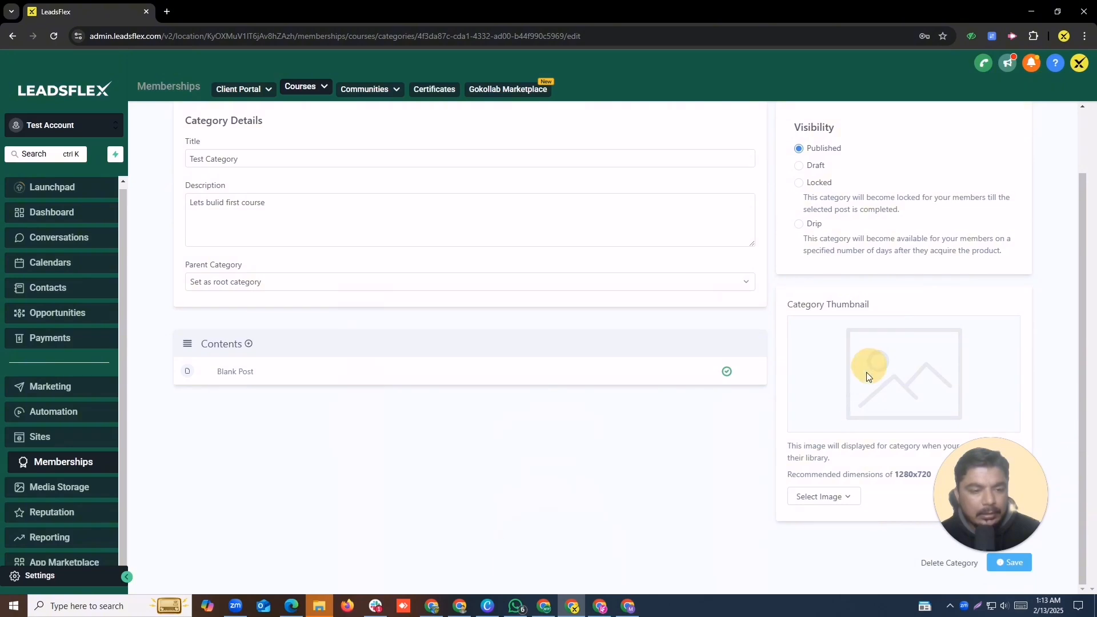
click(800, 521)
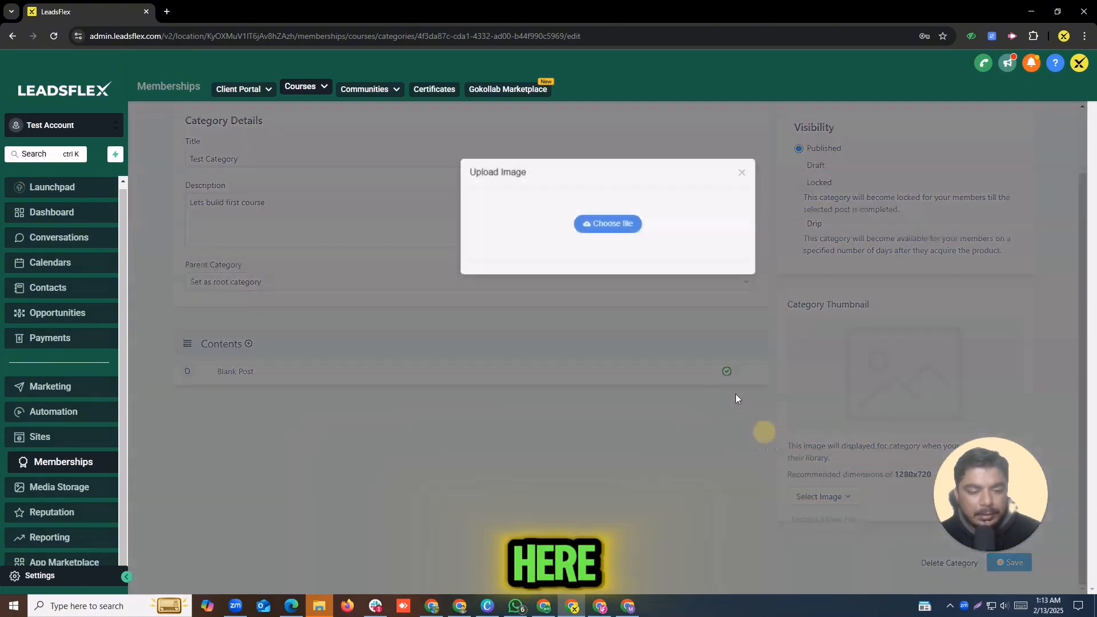
click(591, 221)
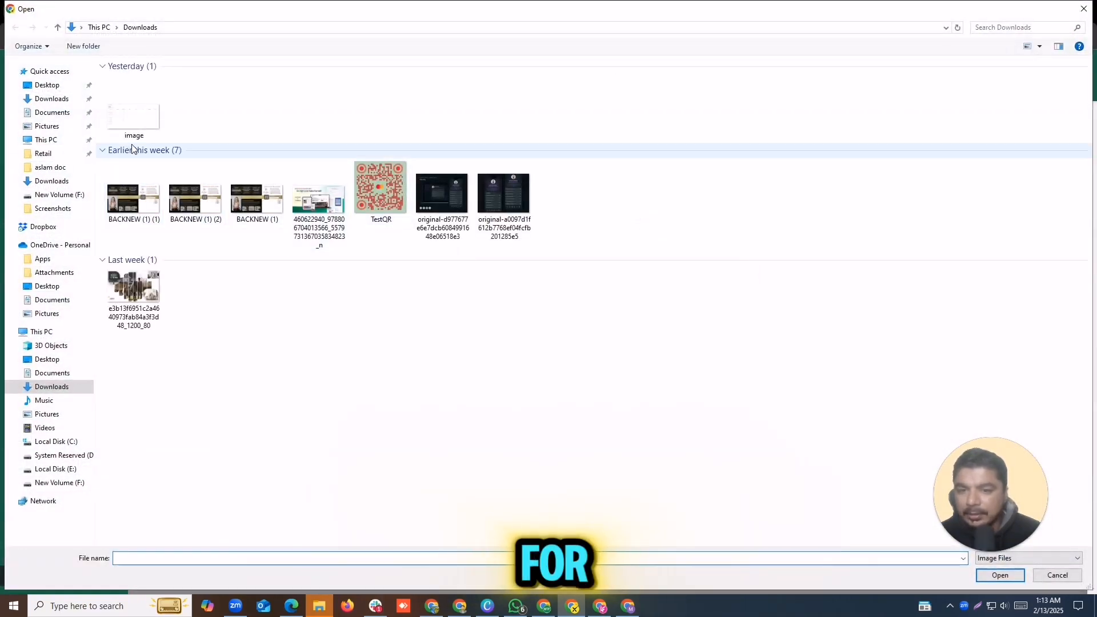
click(147, 200)
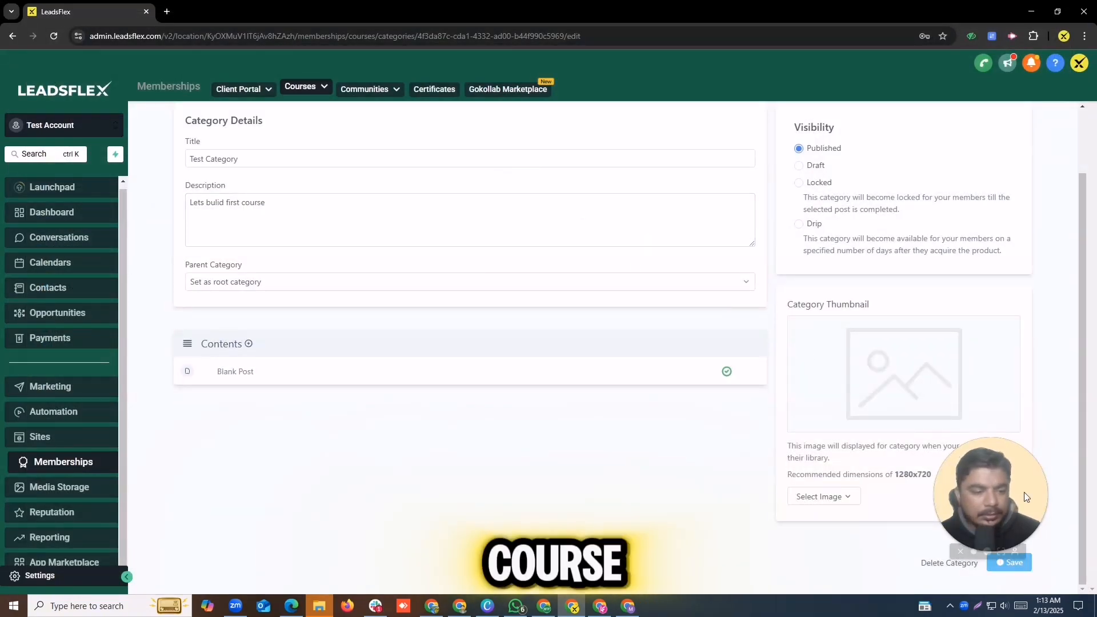
drag(989, 503, 1053, 355)
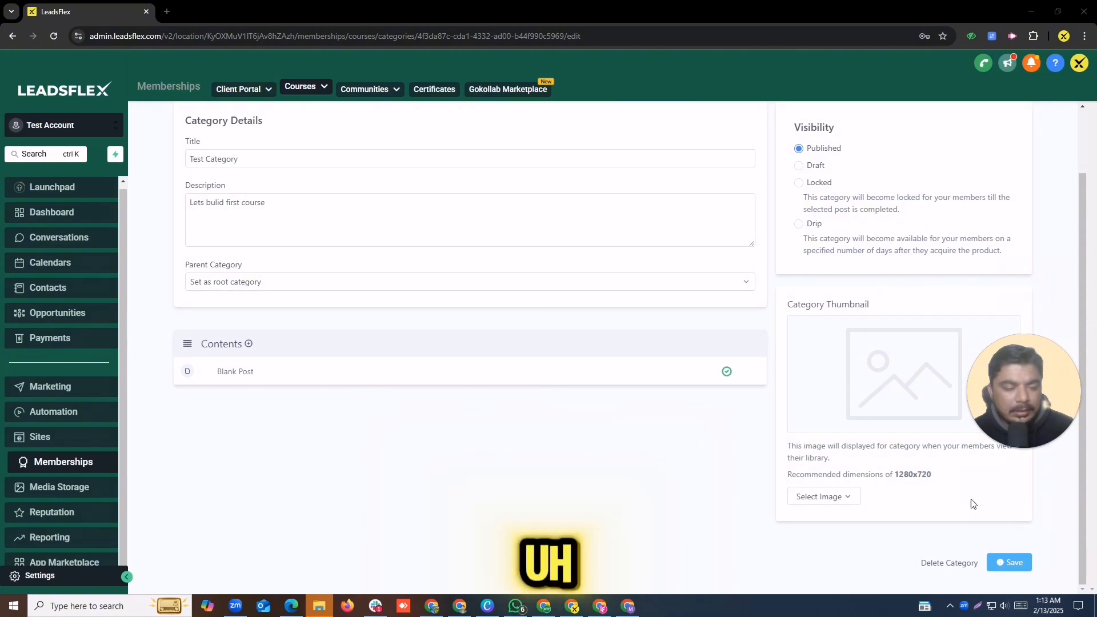
Step: Upload the family-and-houses collage as the Test Category thumbnail instead
click(837, 501)
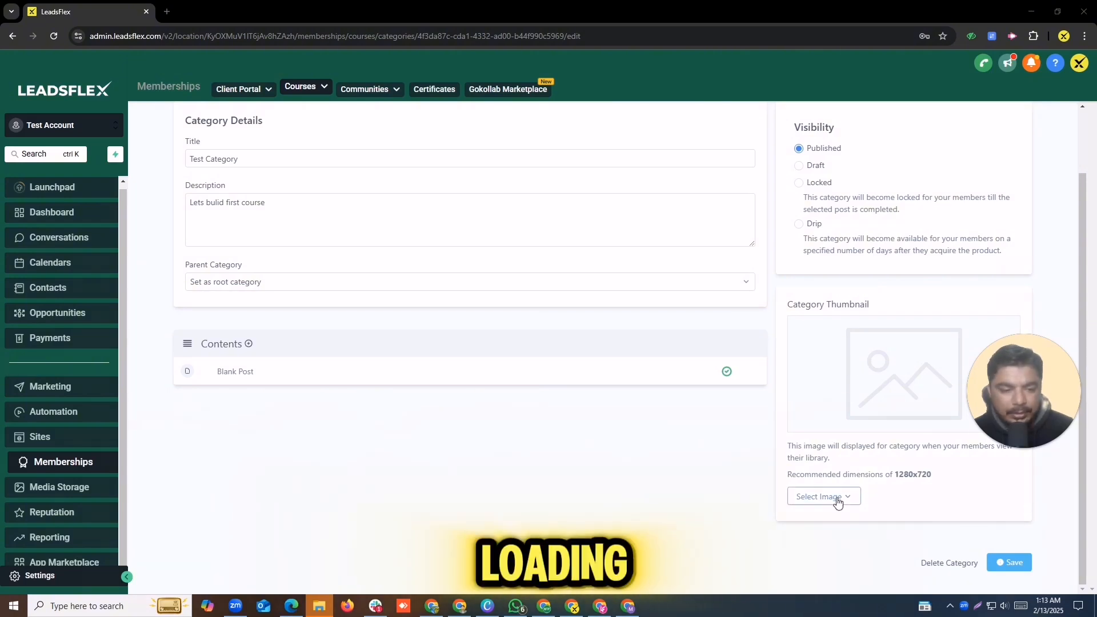
click(803, 521)
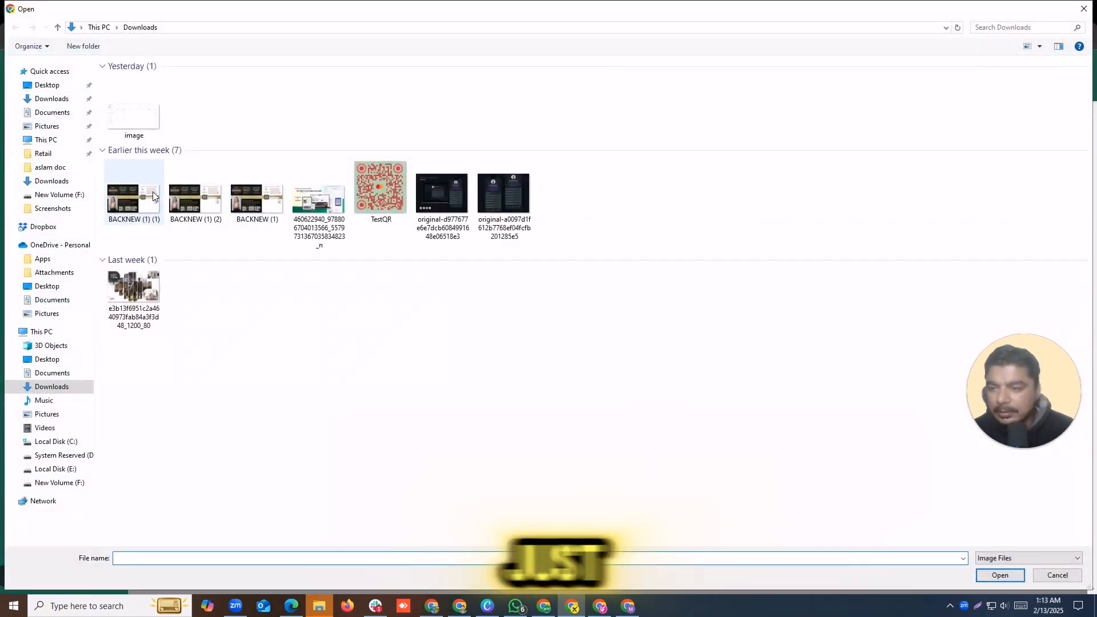
double_click(133, 289)
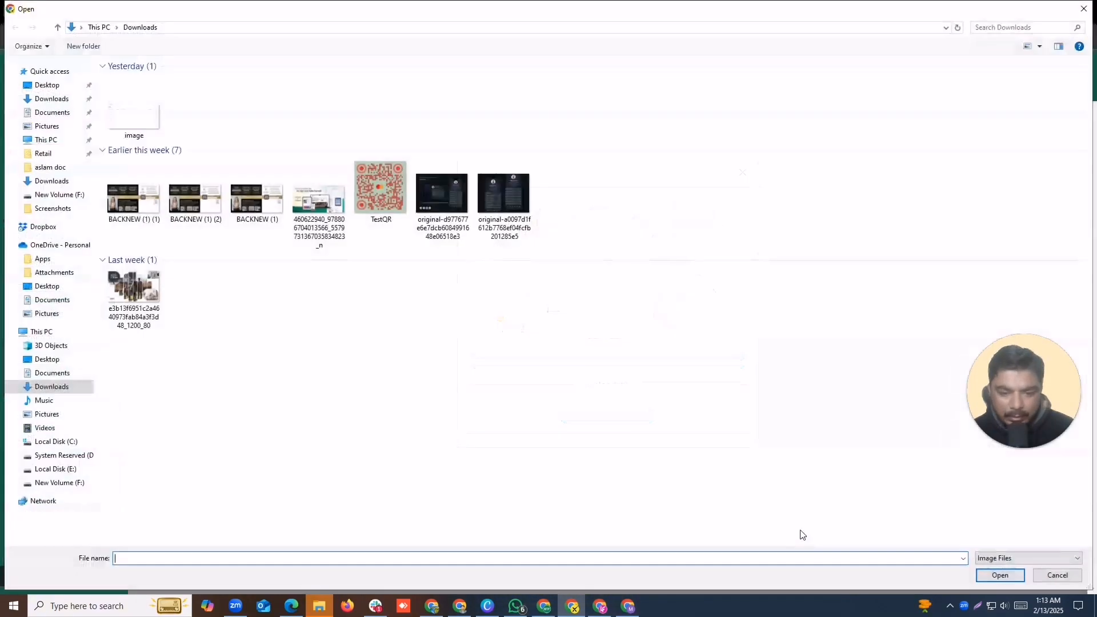
click(133, 297)
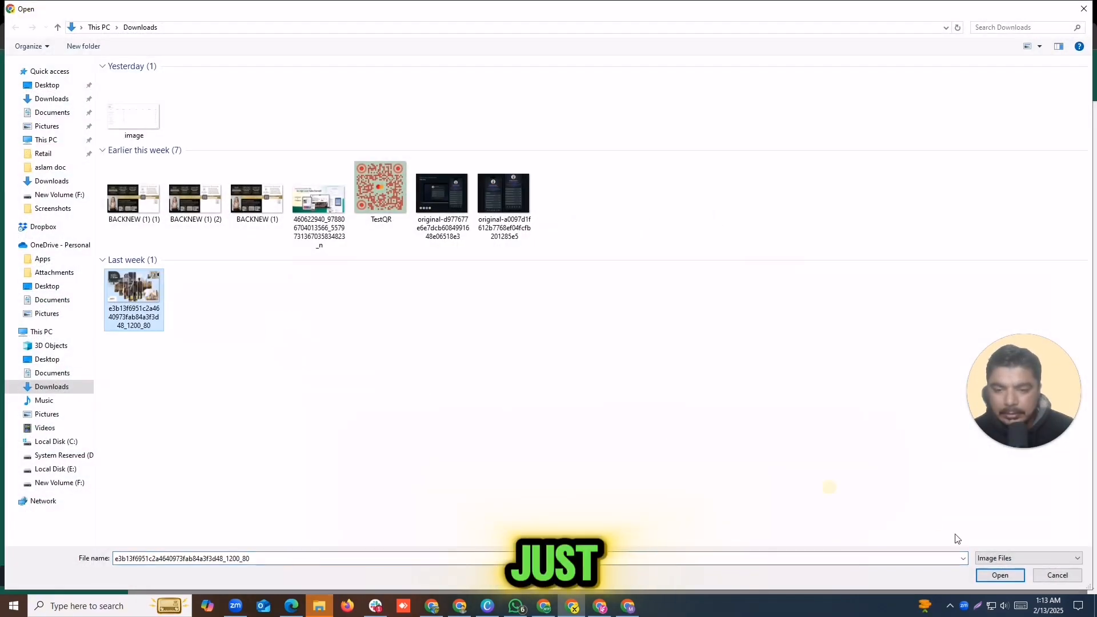
click(999, 575)
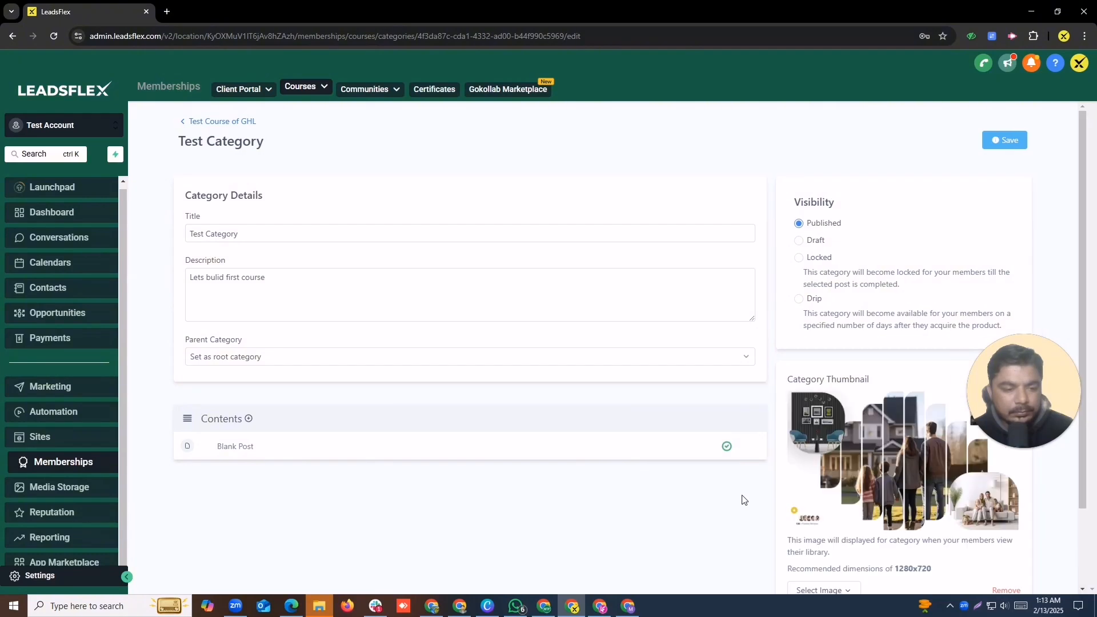
Step: Save Test Category and return to the Test Course of GHL outline
scroll(906, 437, down, 2)
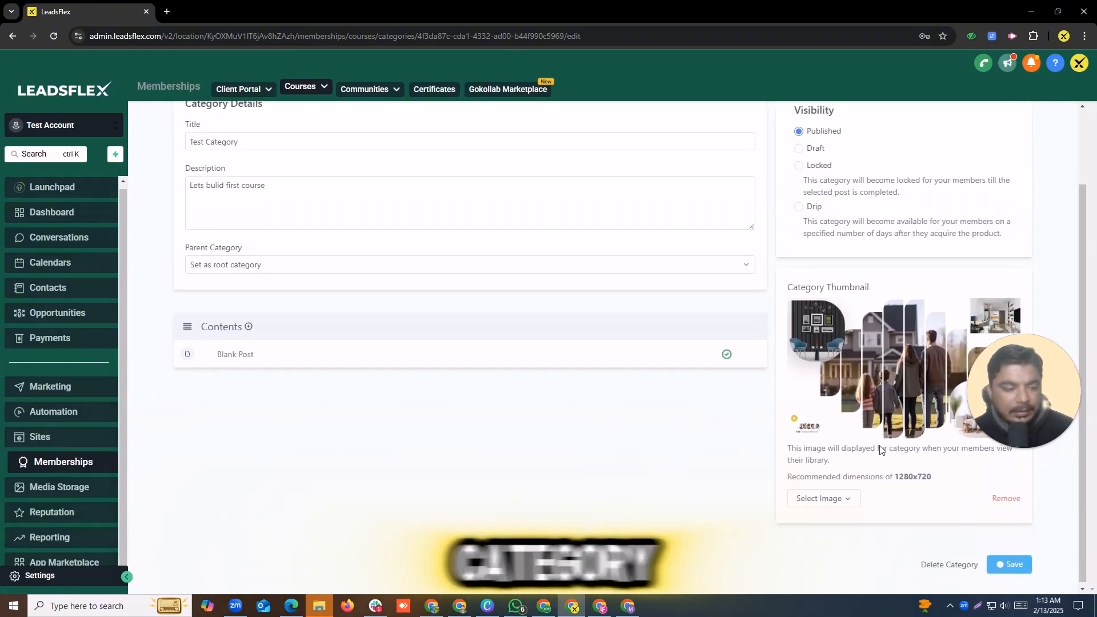
click(1012, 562)
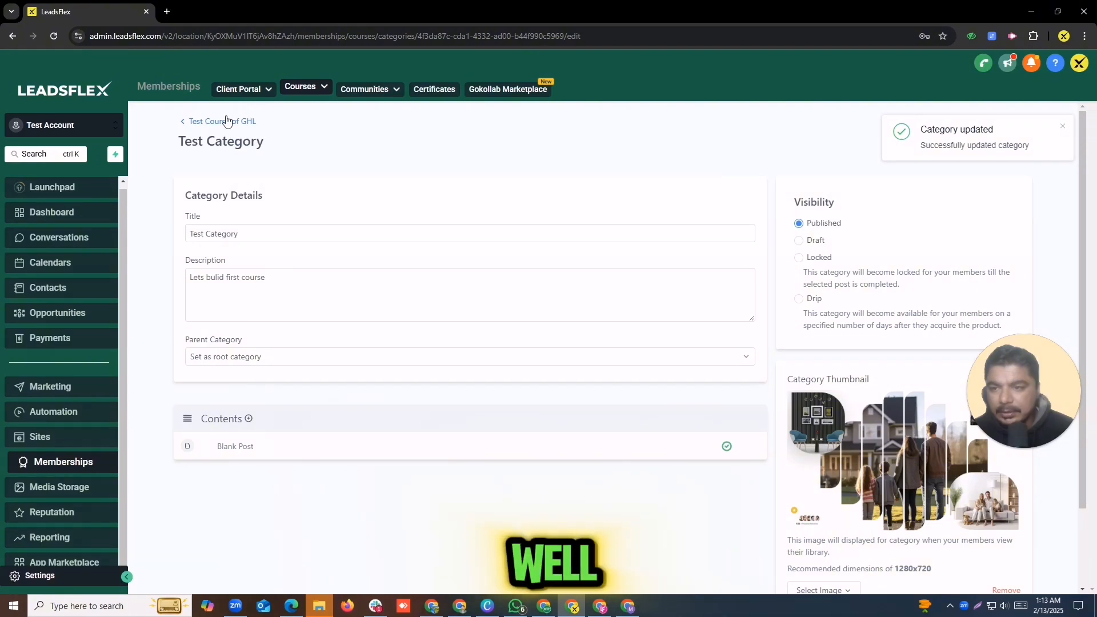
click(196, 121)
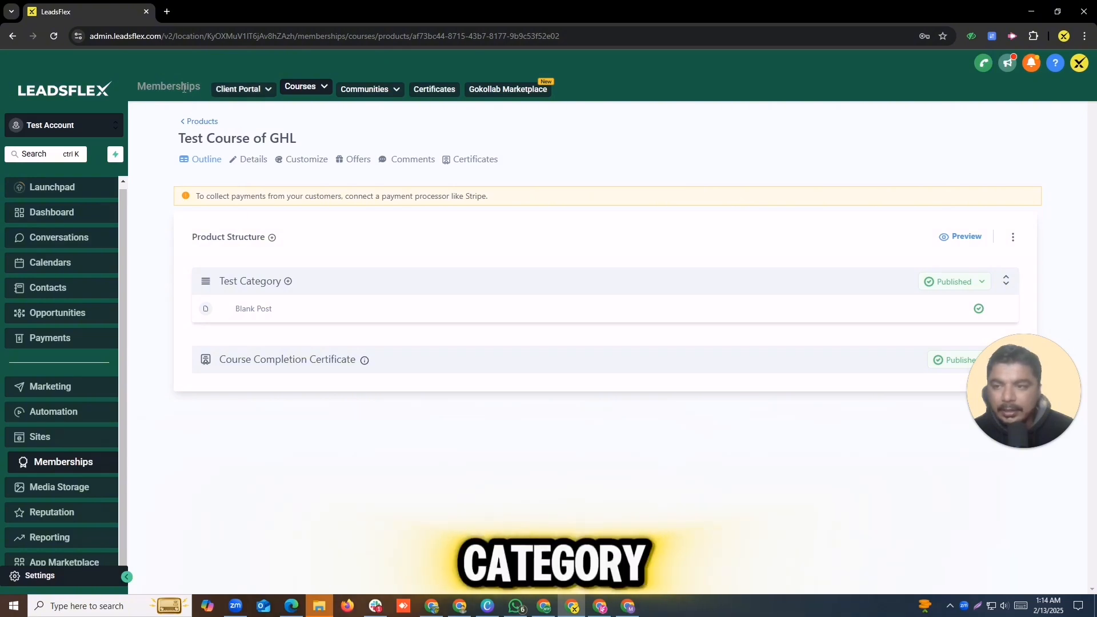
Step: Open the Blank Post lesson and retitle it 'Lecture no.01'
click(886, 310)
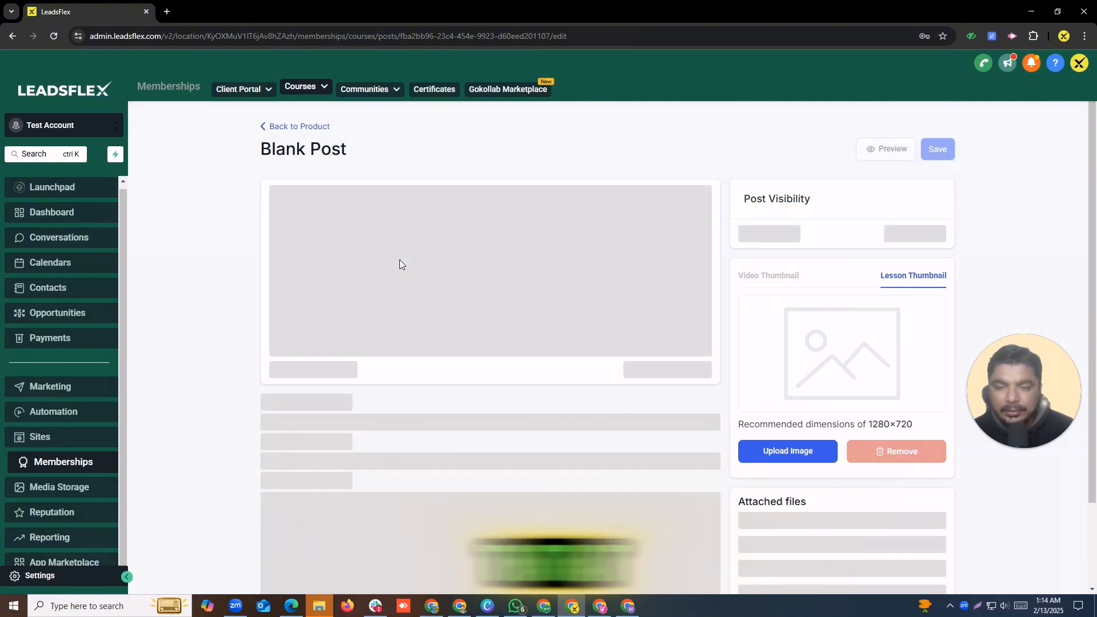
drag(382, 309, 234, 309)
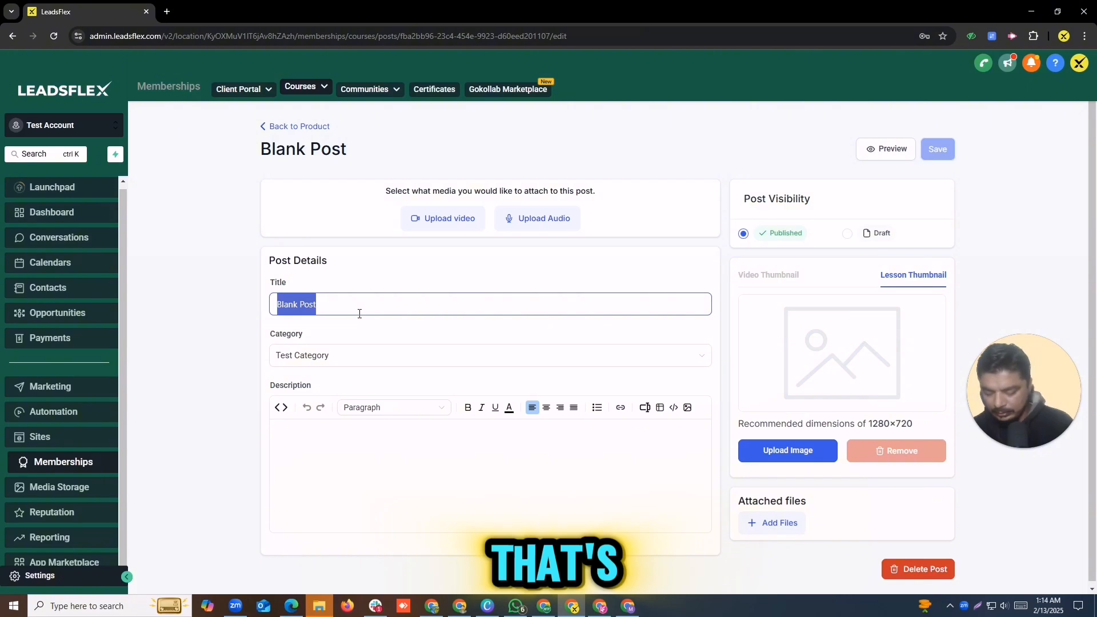
text(Lesc)
key(BackSpace)
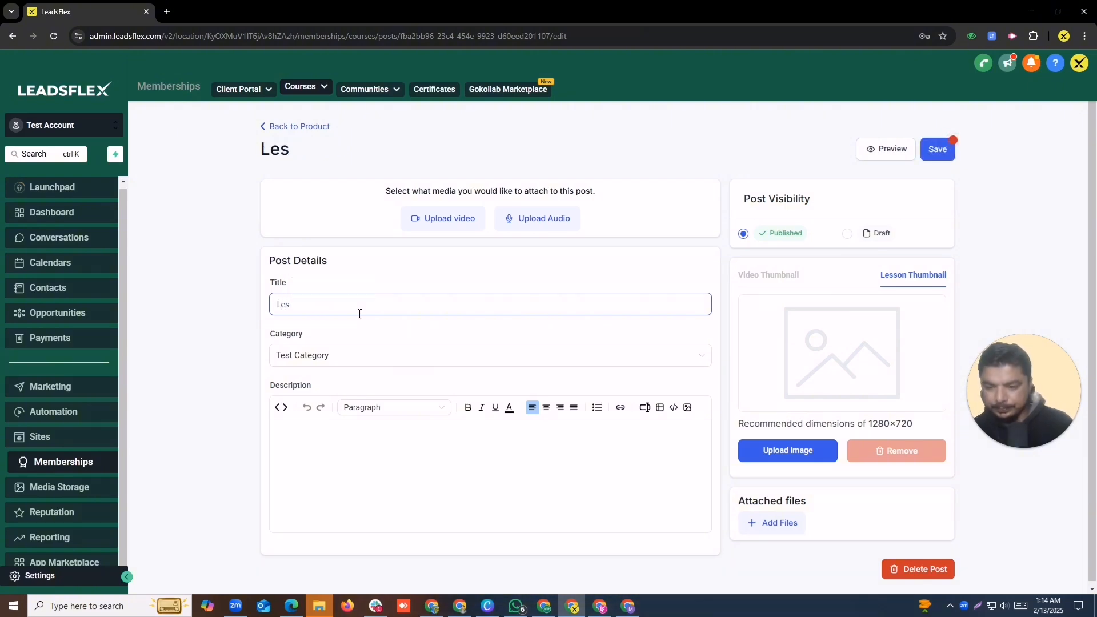
text(ct)
text(ure)
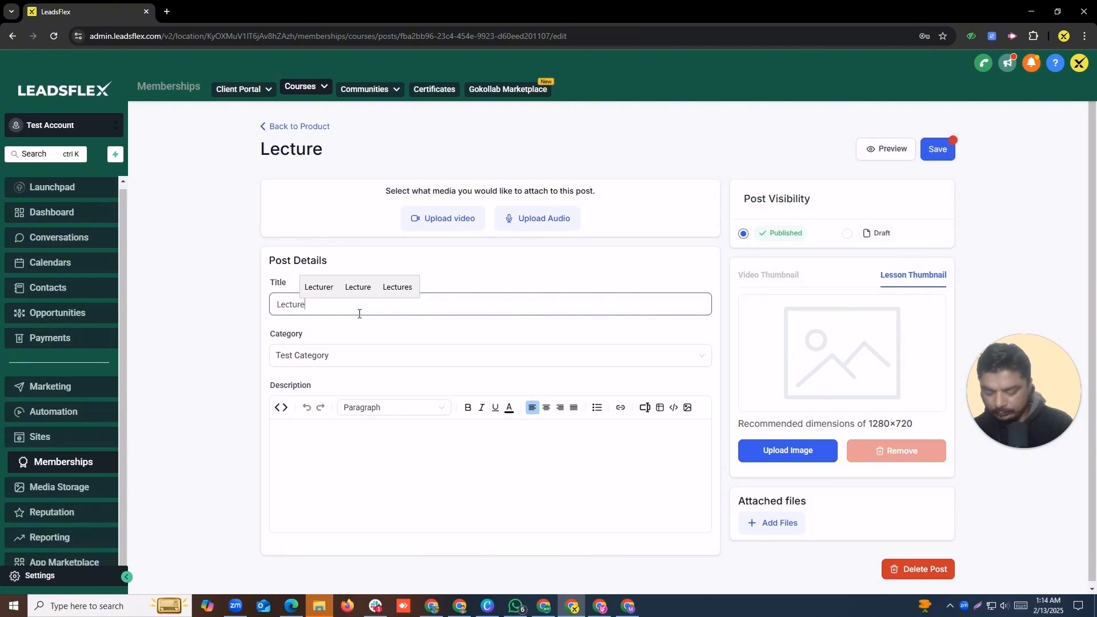
text( no.01)
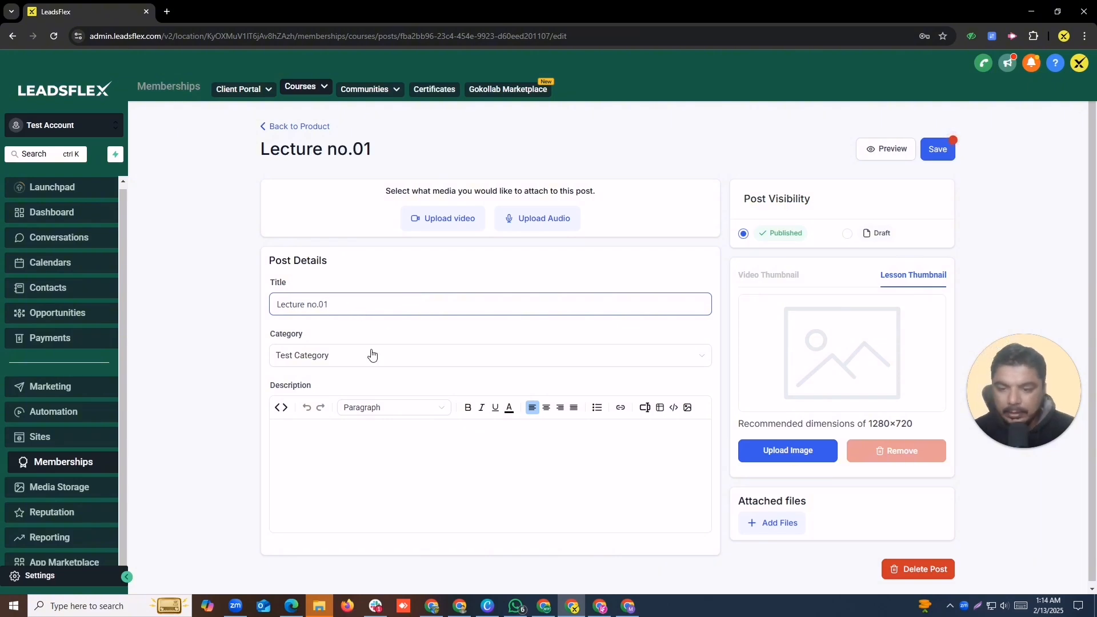
Step: Keep the lesson in Test Category and describe it as 'test class for GHL'
click(372, 355)
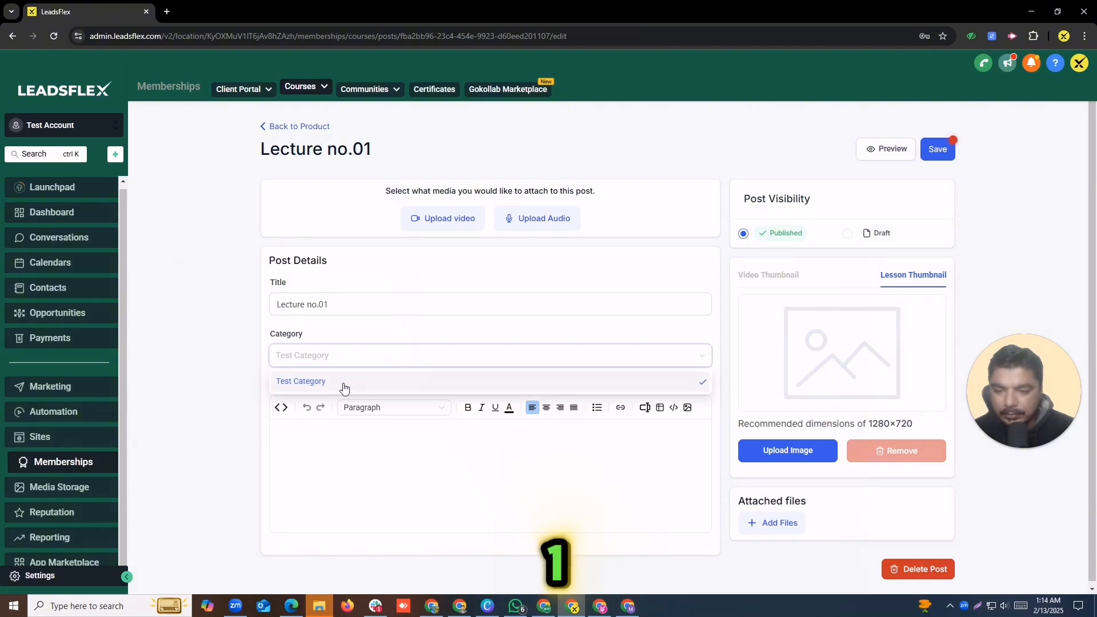
click(340, 384)
click(362, 467)
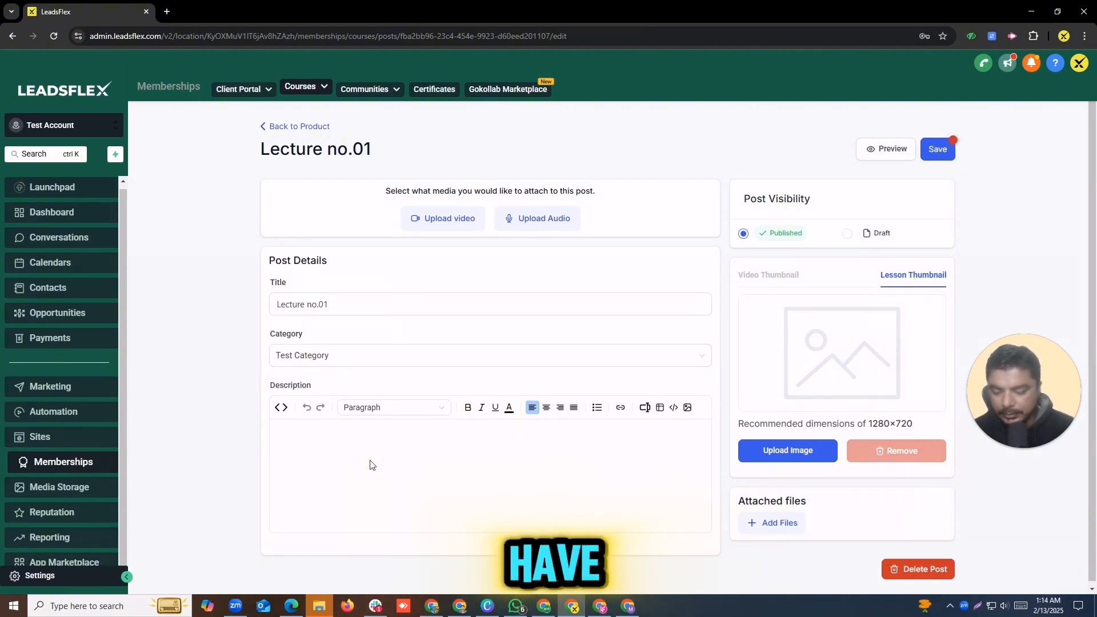
text(test)
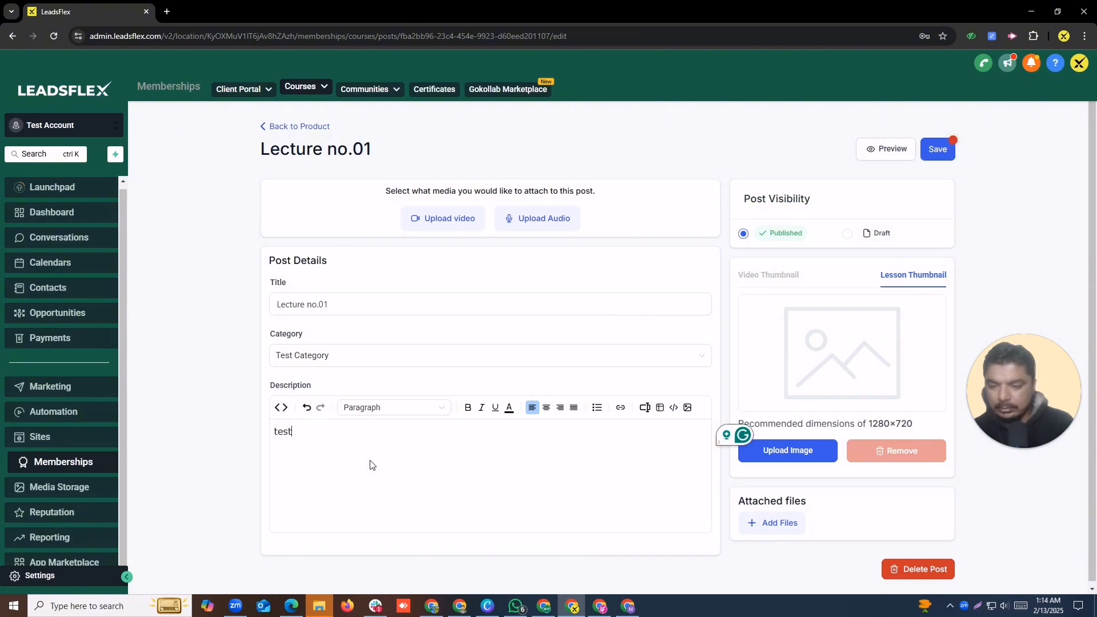
text( class for)
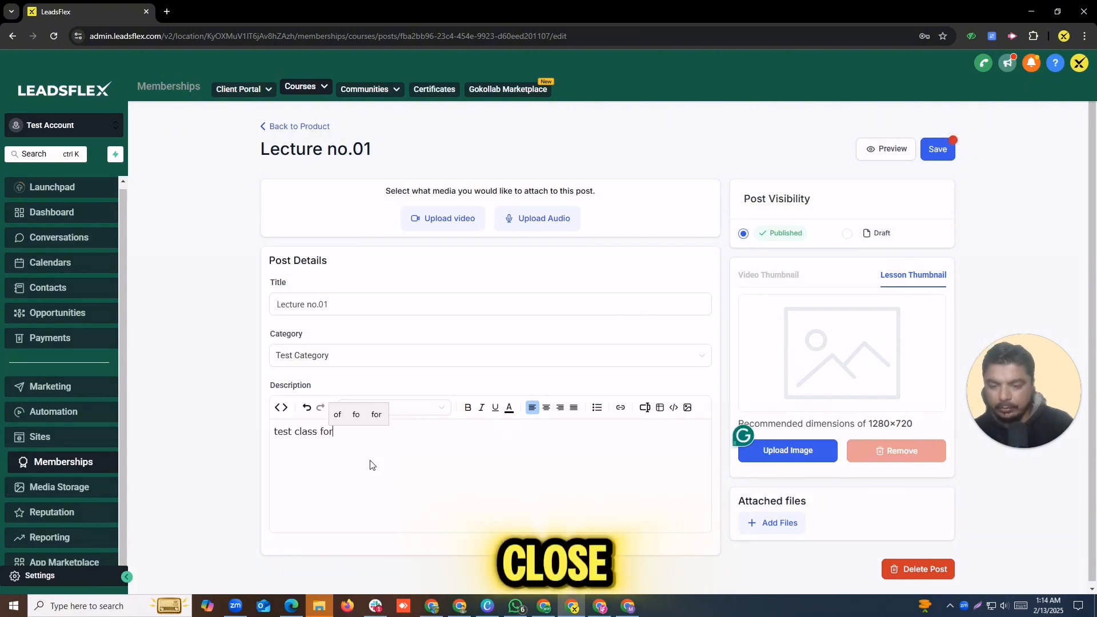
text( GHL)
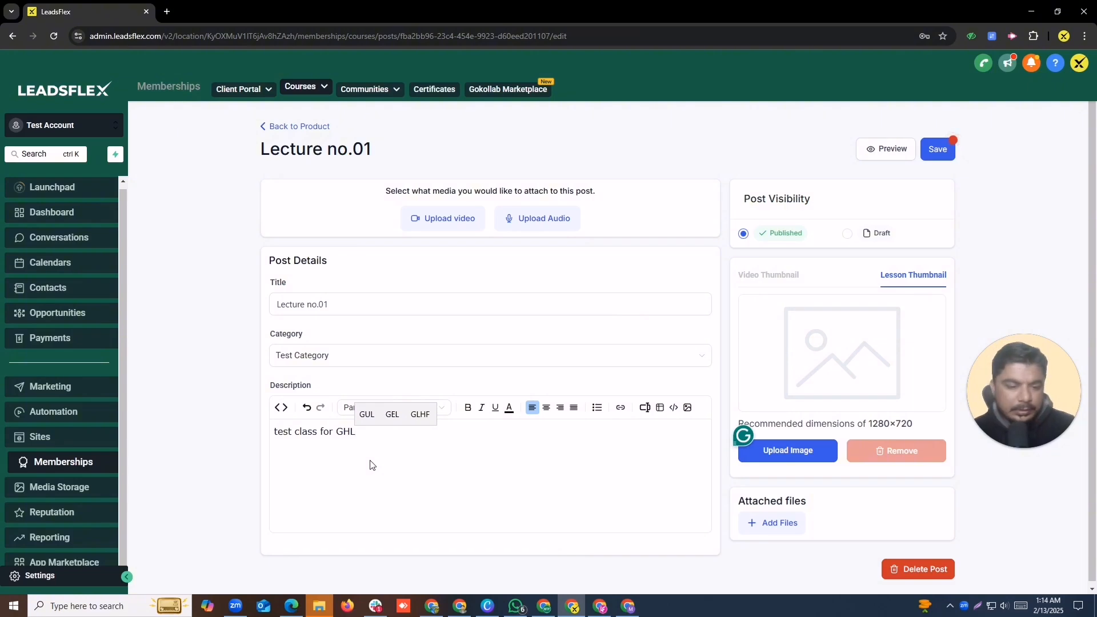
Step: Upload the dark phone-and-laptop mockup image as the Lecture no.01 thumbnail
click(788, 450)
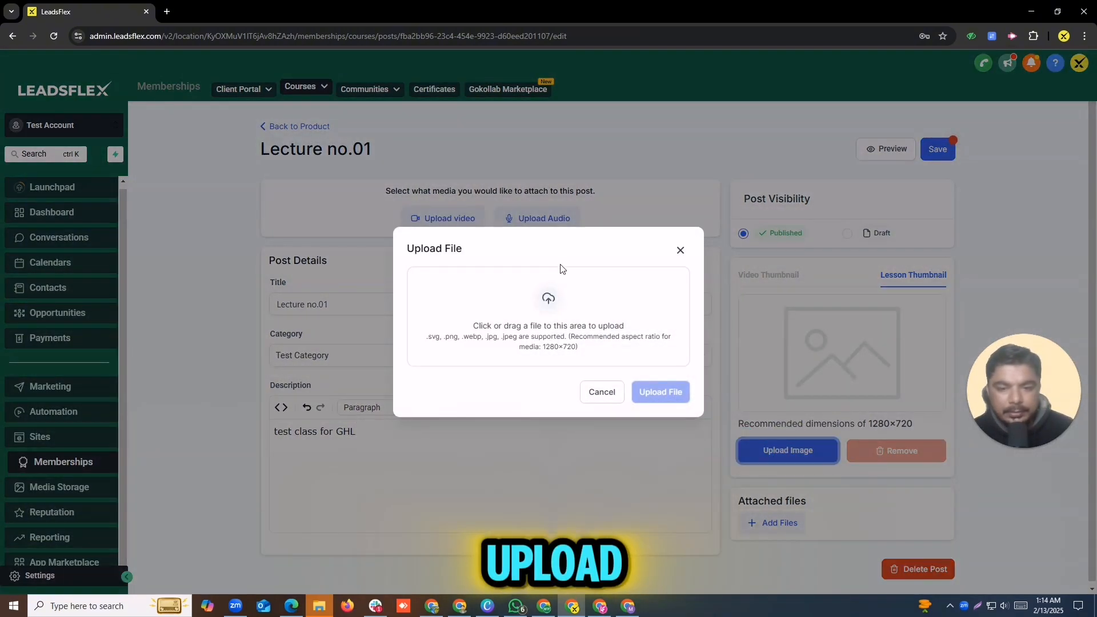
click(619, 330)
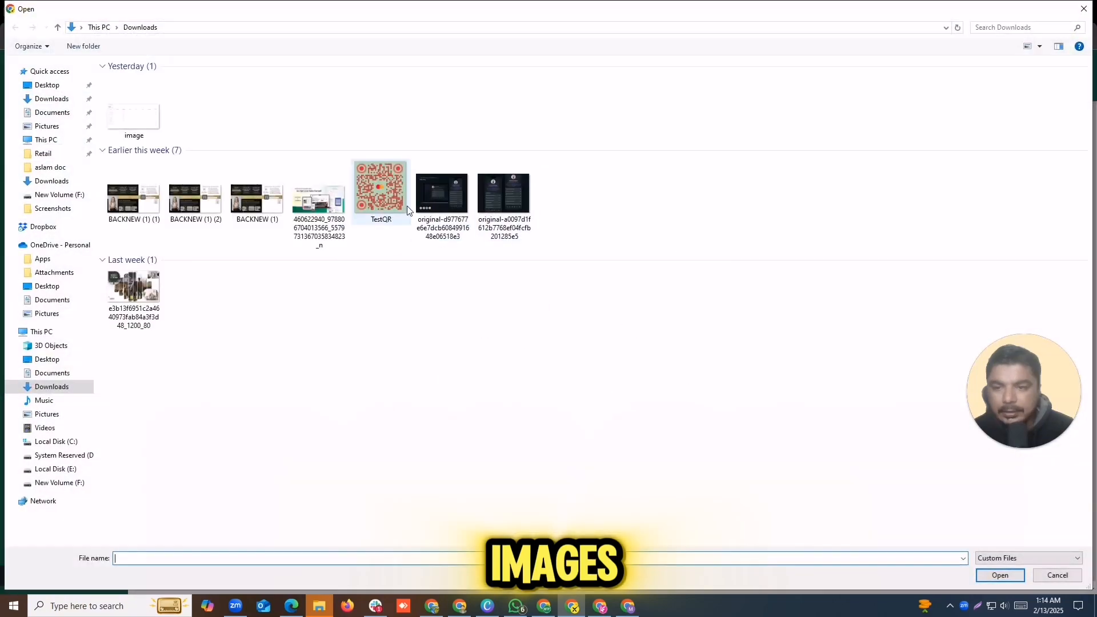
click(433, 191)
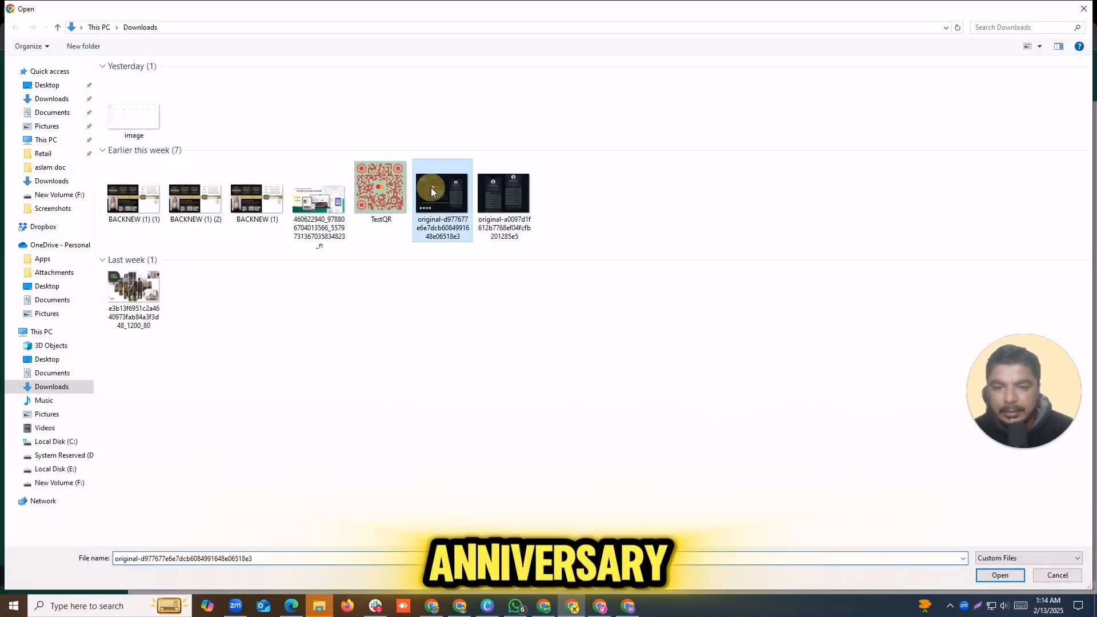
double_click(430, 187)
click(640, 416)
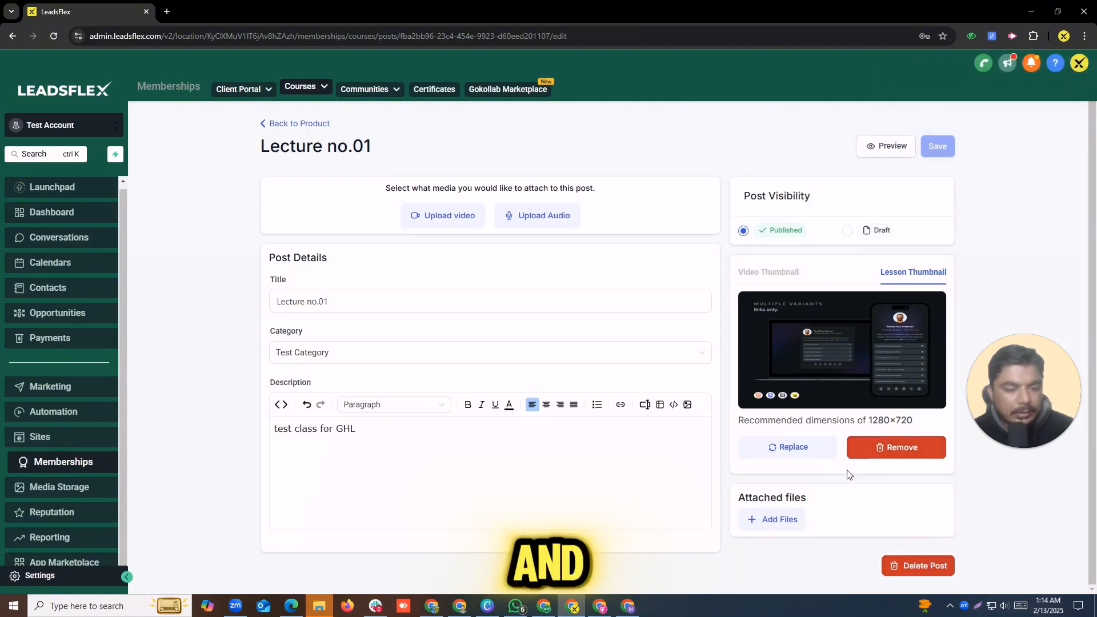
Step: Start a video upload for the lecture and browse to the Documents folder
click(453, 230)
click(548, 311)
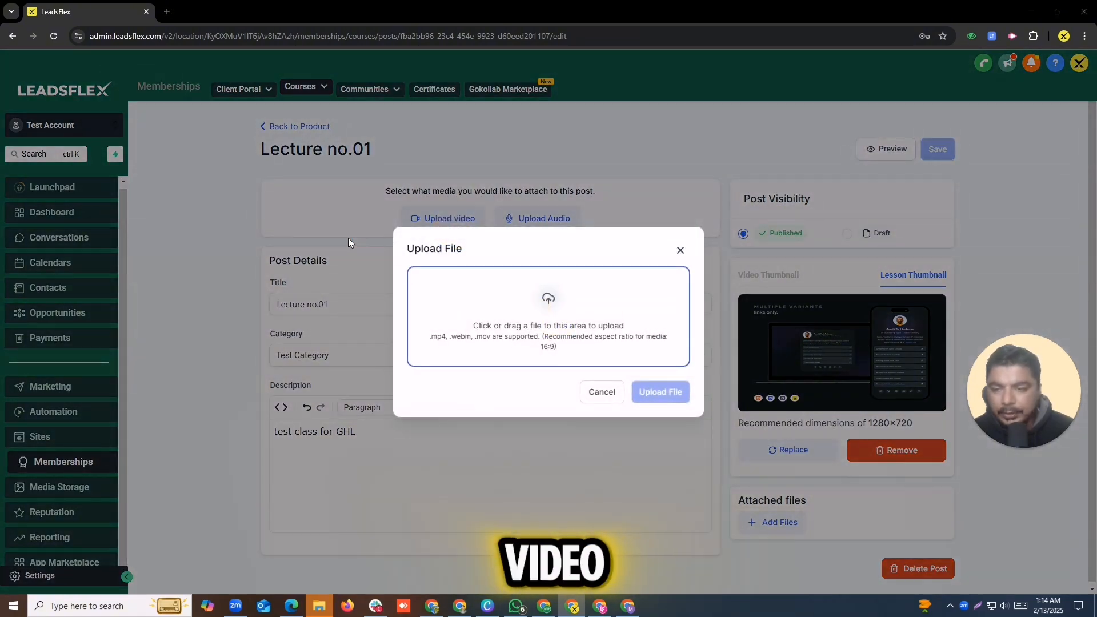
click(54, 98)
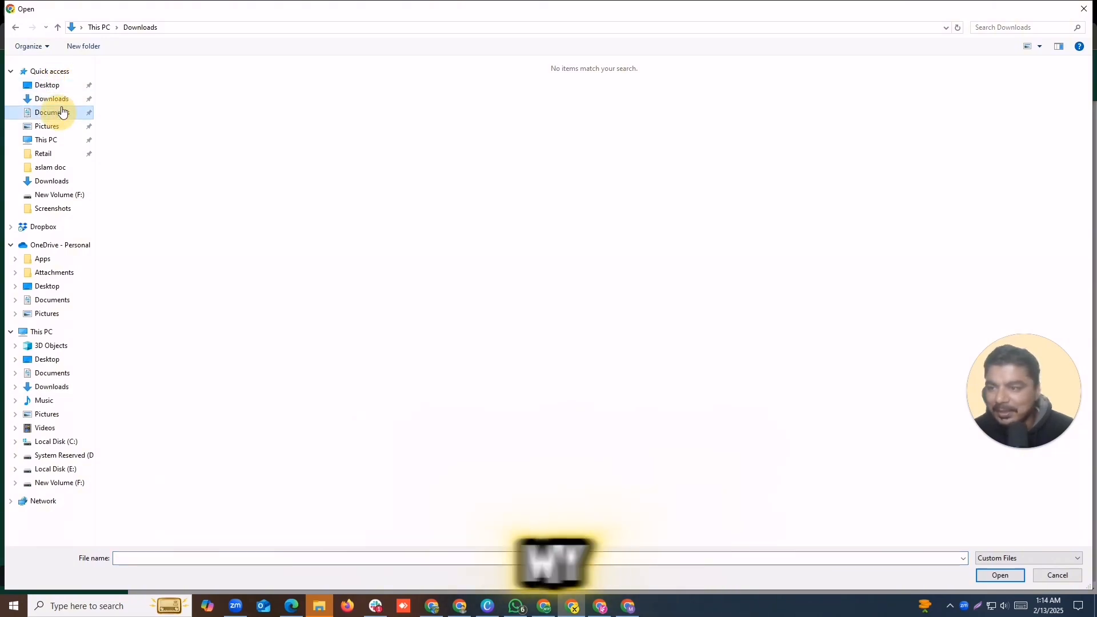
click(56, 86)
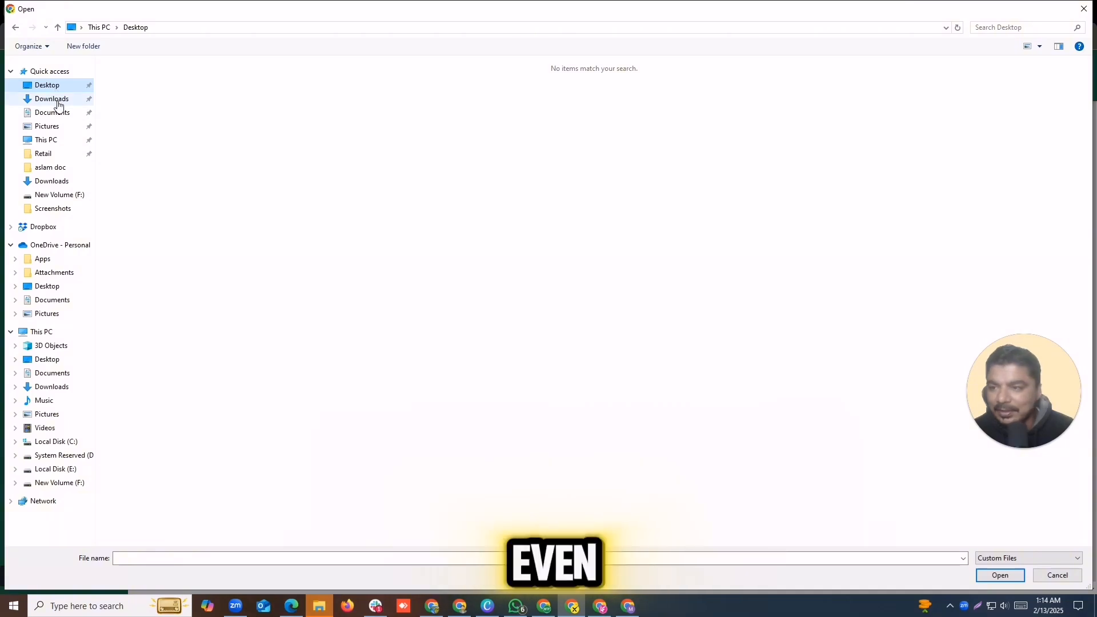
click(58, 99)
click(56, 113)
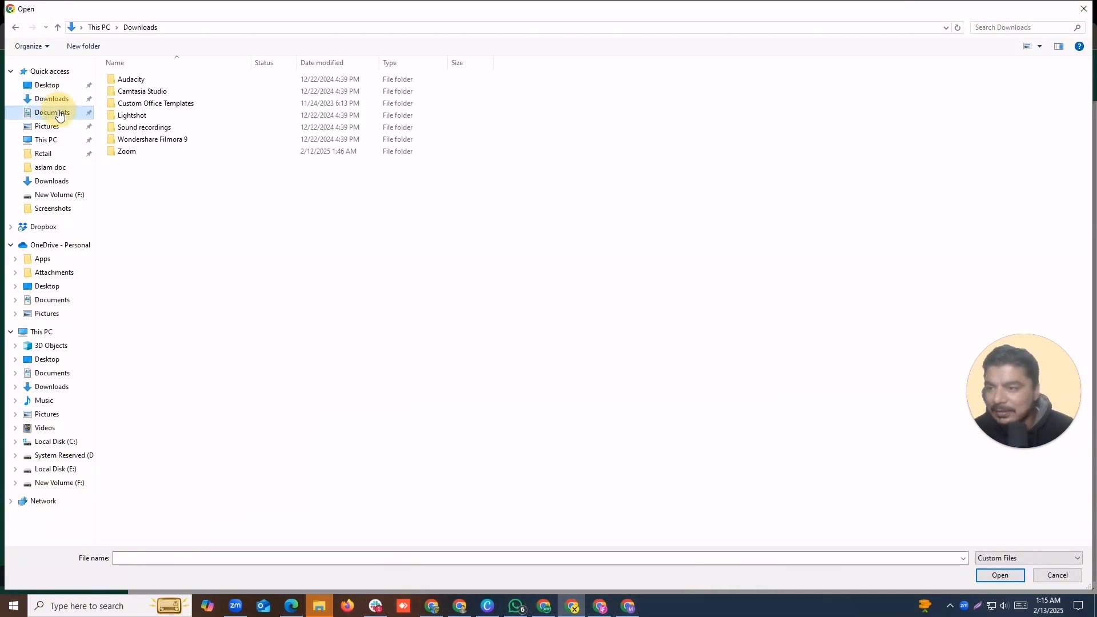
Step: Upload video1916519386.mp4 from the latest Zoom meeting folder as the 05:08 lesson video
double_click(117, 151)
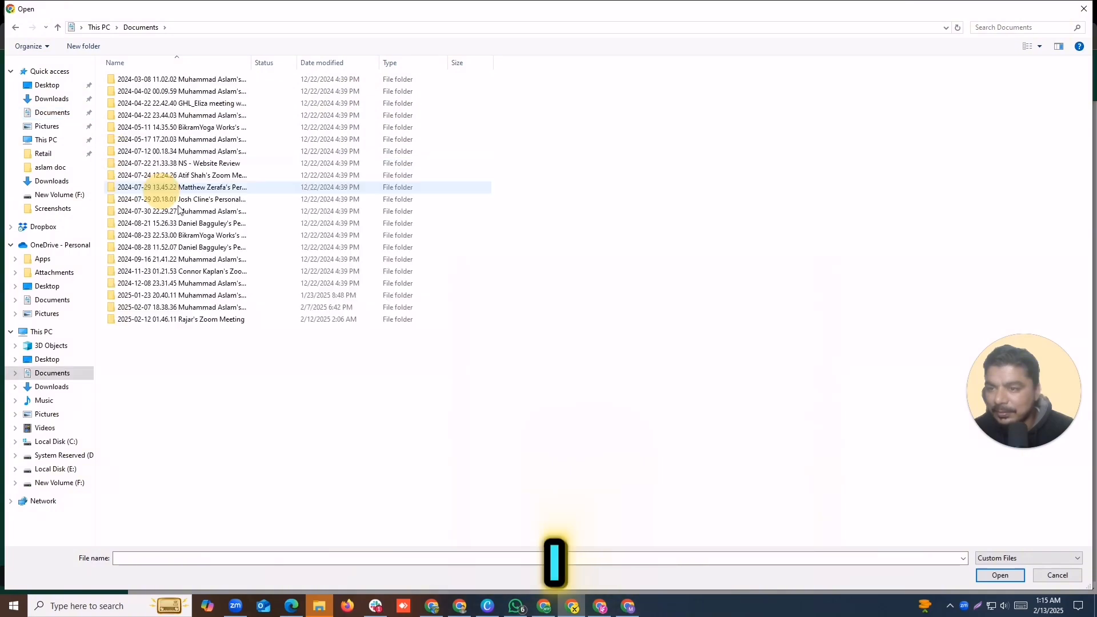
double_click(207, 318)
double_click(151, 85)
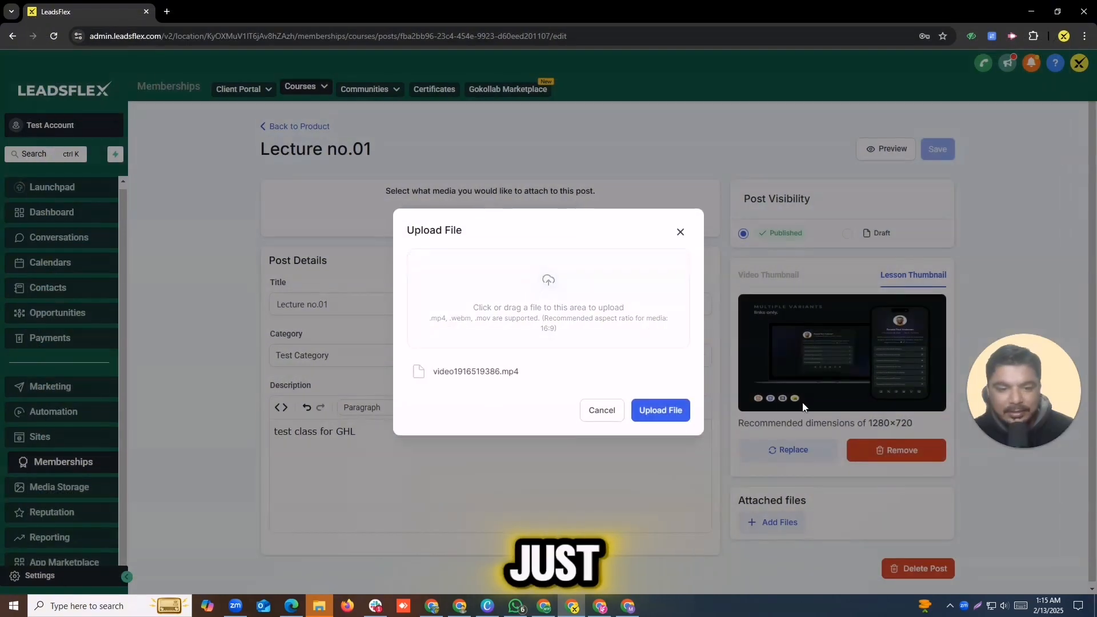
click(652, 415)
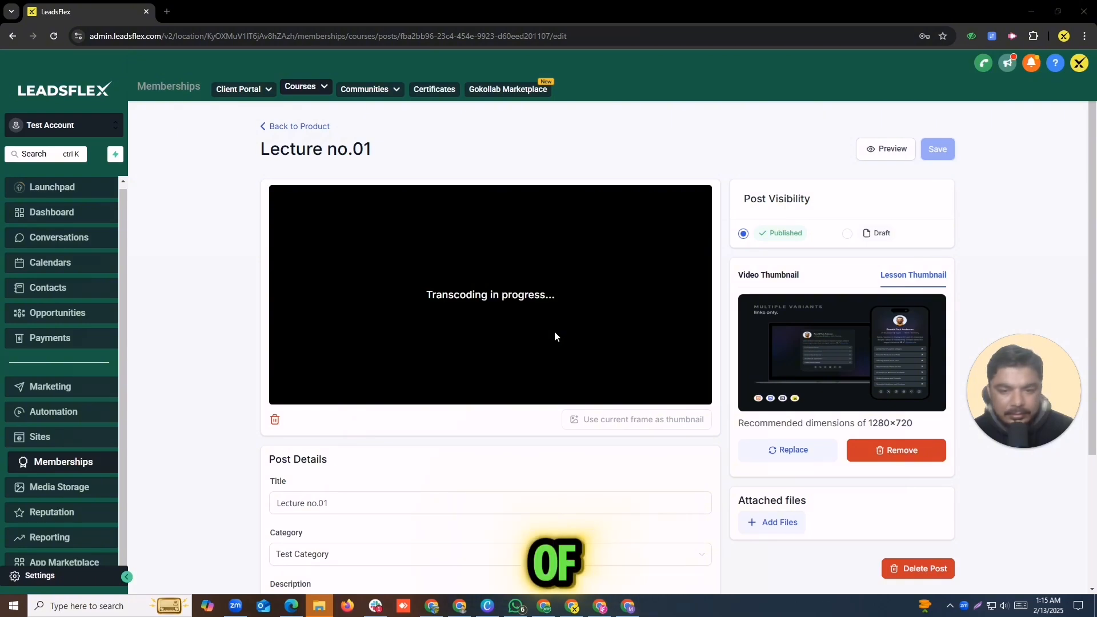
scroll(555, 335, down, 3)
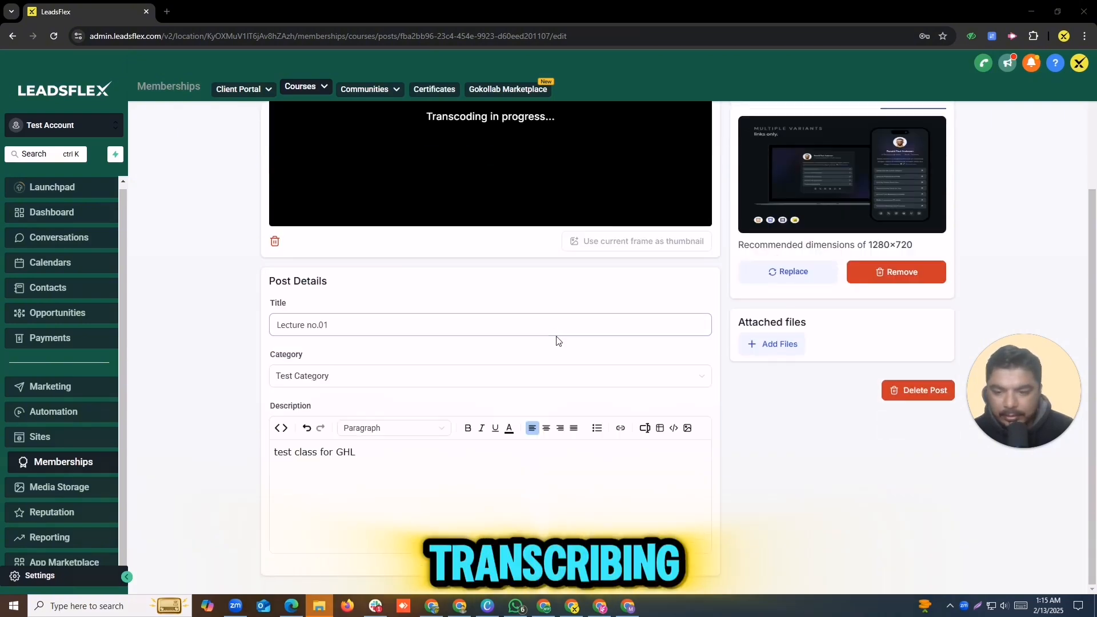
scroll(558, 340, up, 3)
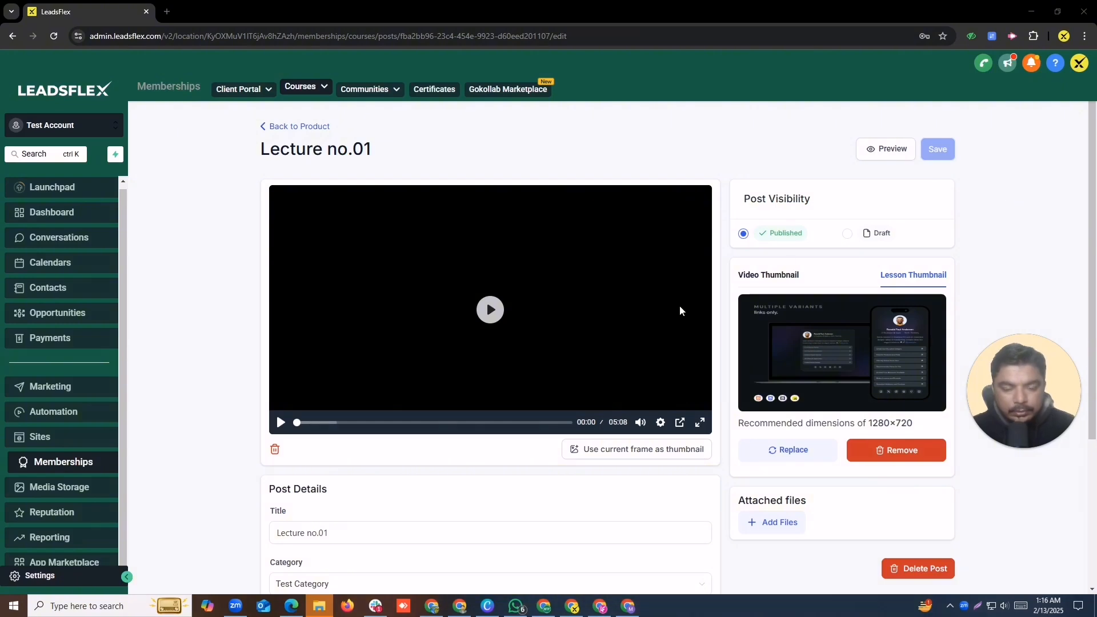
scroll(383, 366, down, 3)
scroll(457, 377, up, 3)
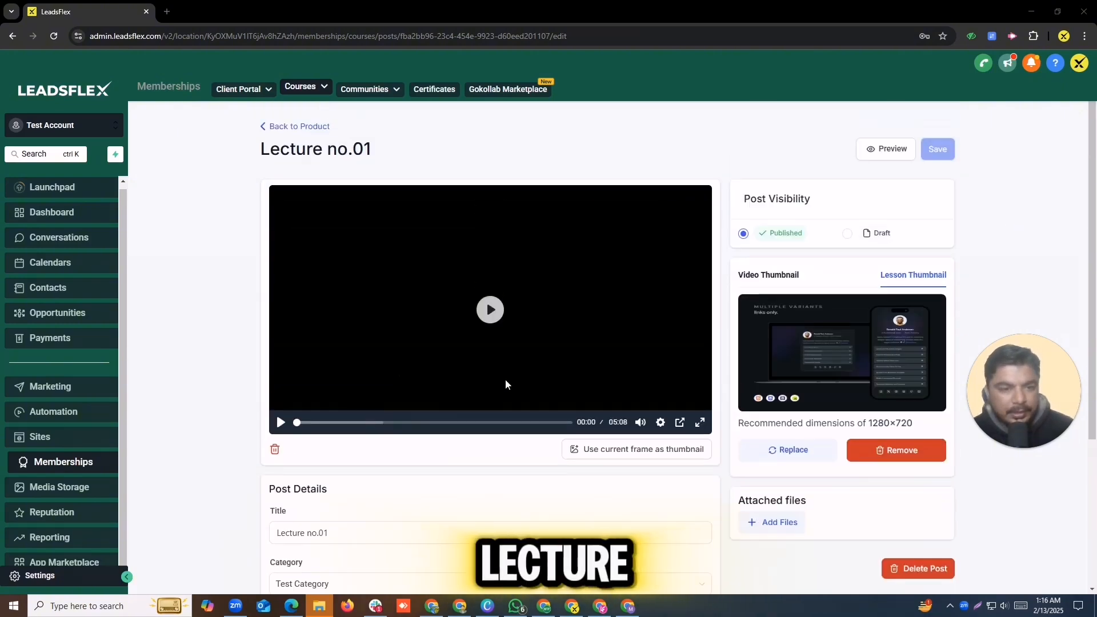
Step: Check Lecture no.01 as a member in the client portal preview, then return to its editor
click(912, 155)
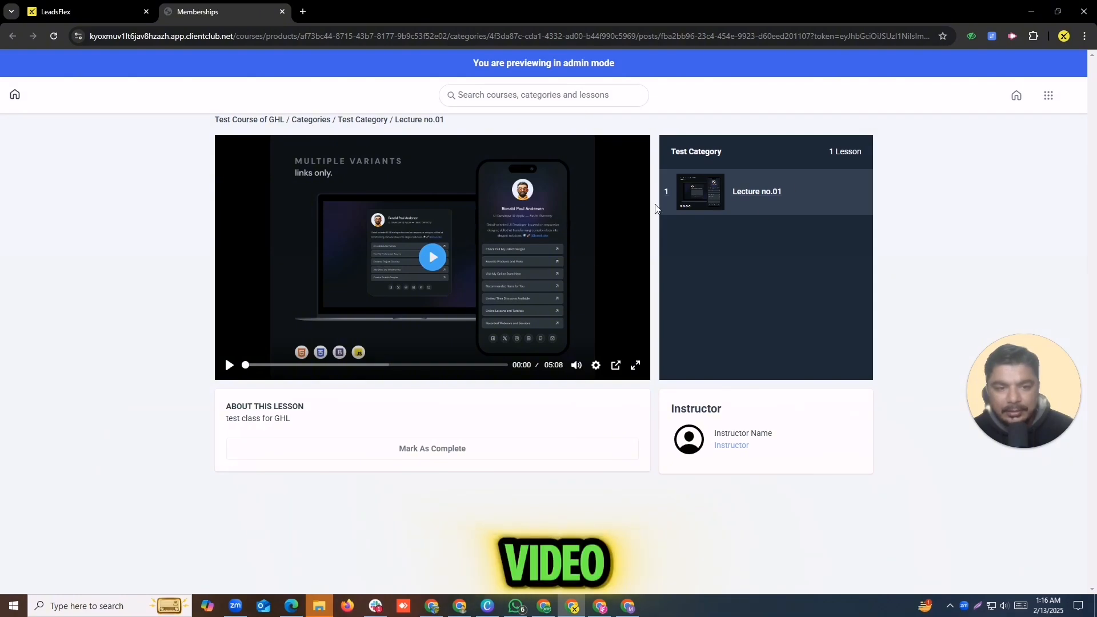
click(77, 12)
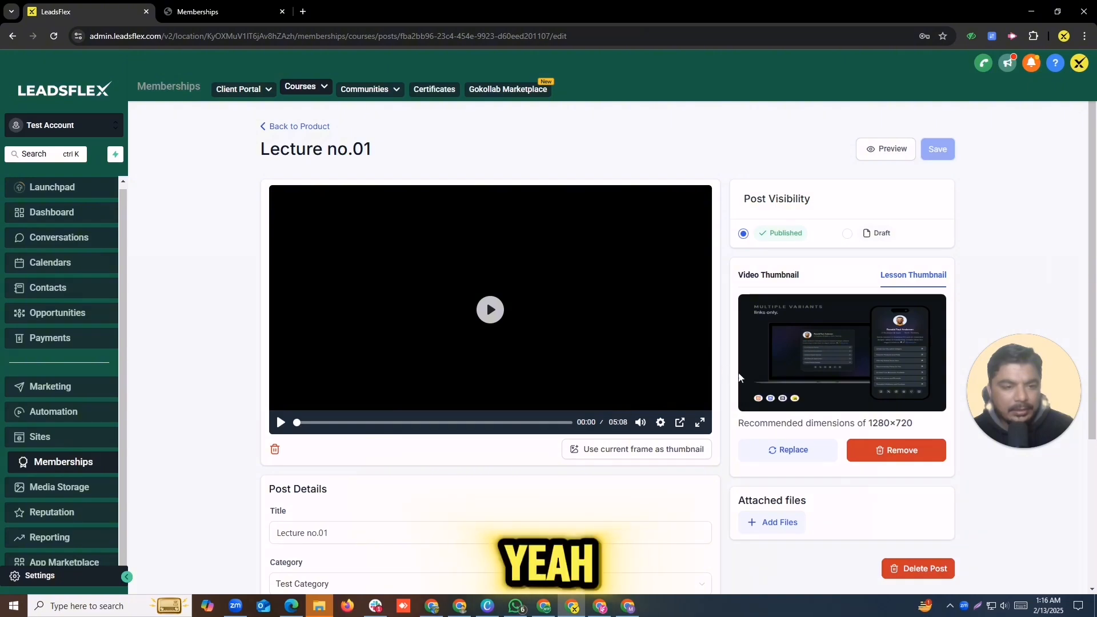
drag(1092, 227, 1094, 337)
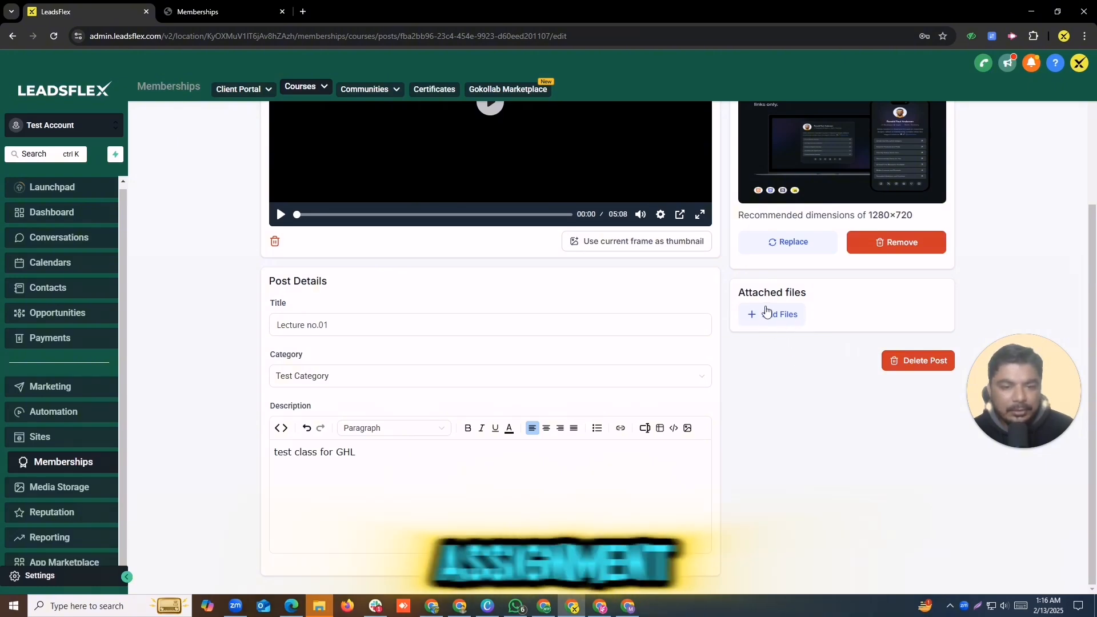
drag(1094, 338, 1093, 225)
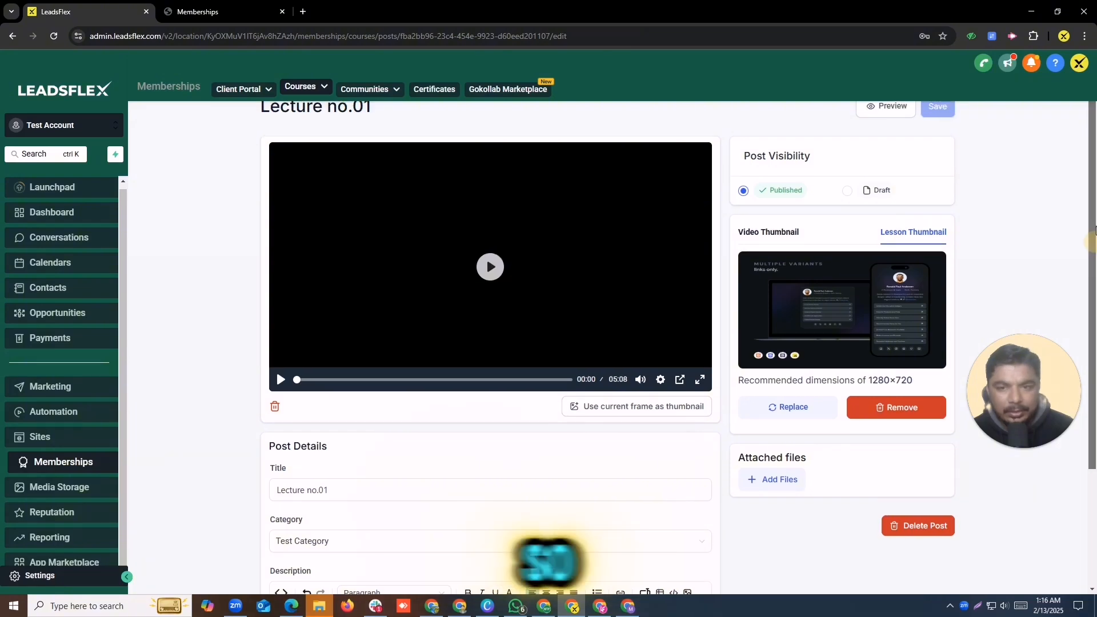
mouse_move(1094, 214)
mouse_down()
mouse_move(1094, 181)
mouse_move(1094, 433)
mouse_move(1093, 203)
mouse_up()
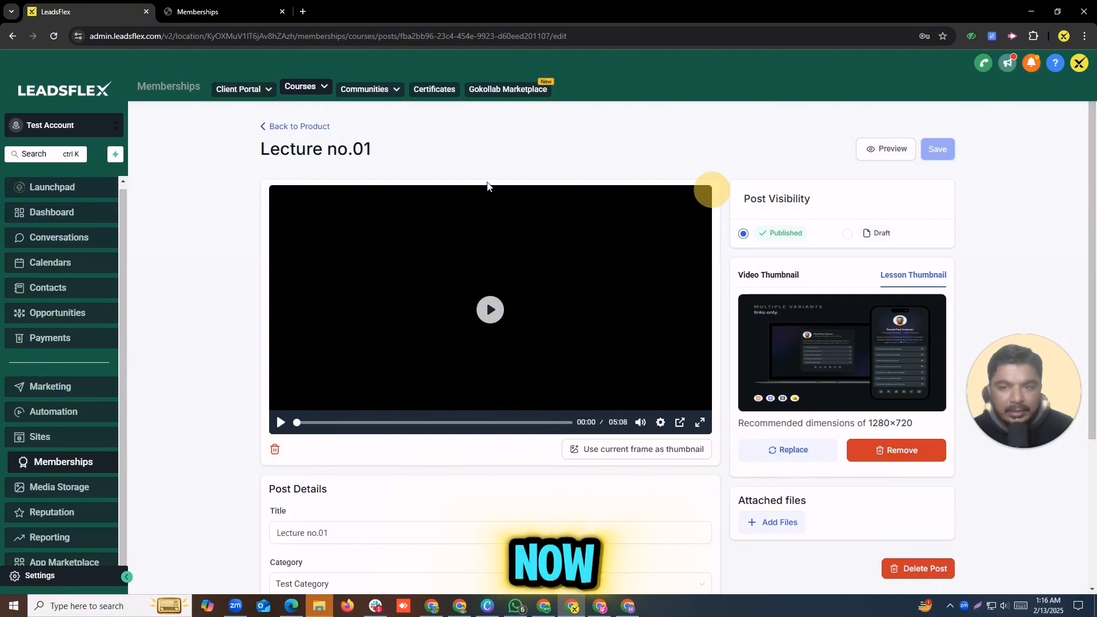
Step: Copy the course title and the '10 Days to Productivity' hint line into the Description field
click(265, 126)
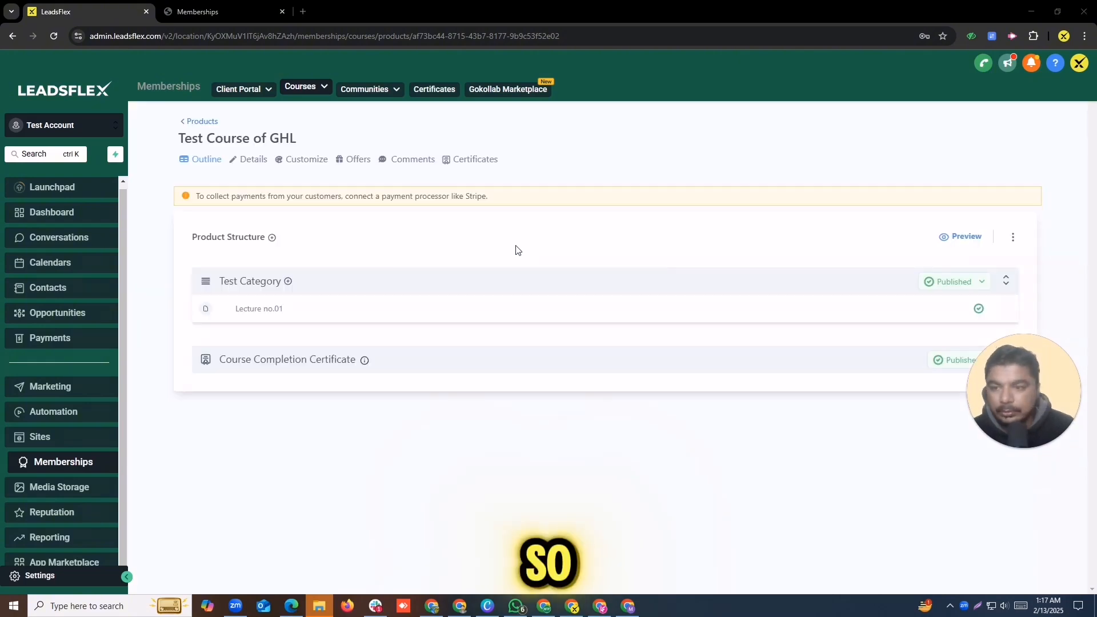
click(255, 166)
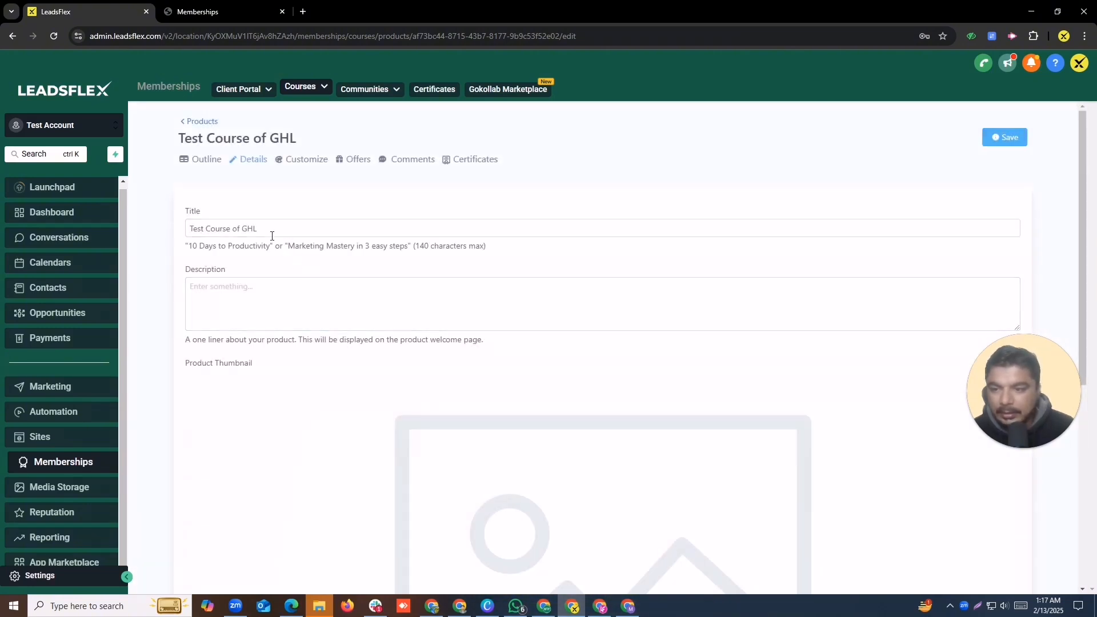
click(270, 231)
click(262, 299)
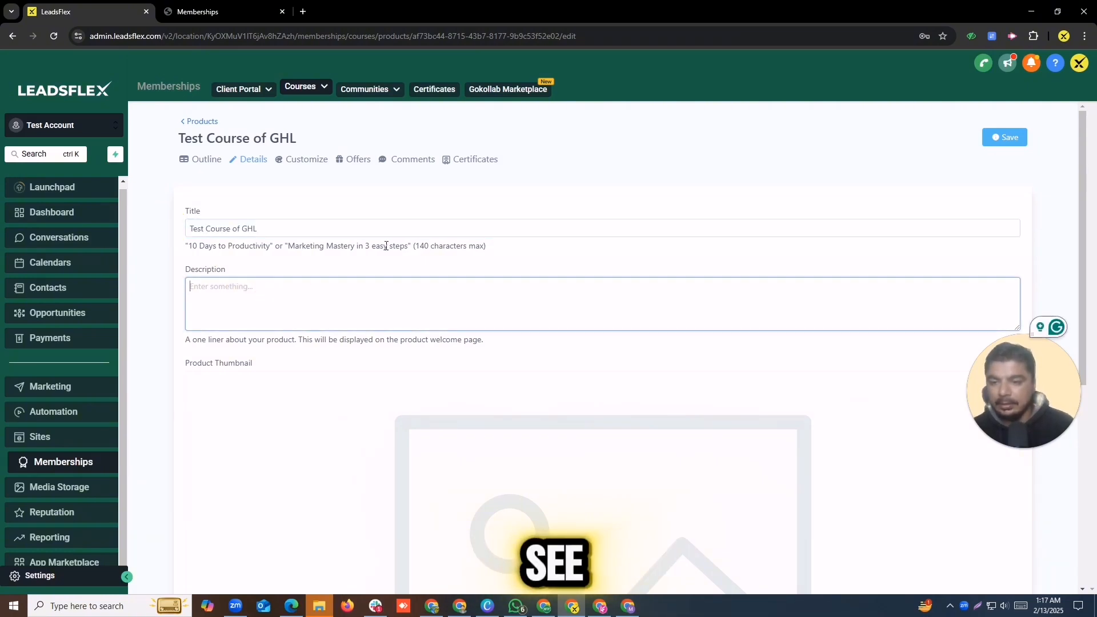
drag(492, 246, 169, 234)
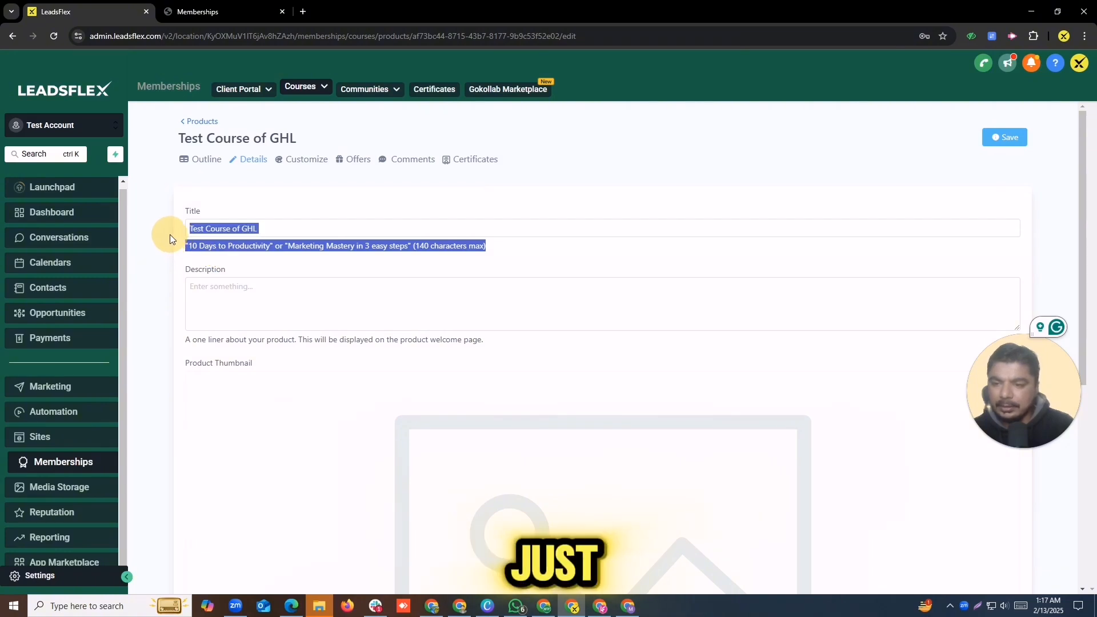
key(ctrl+c)
click(290, 299)
key(ctrl+v)
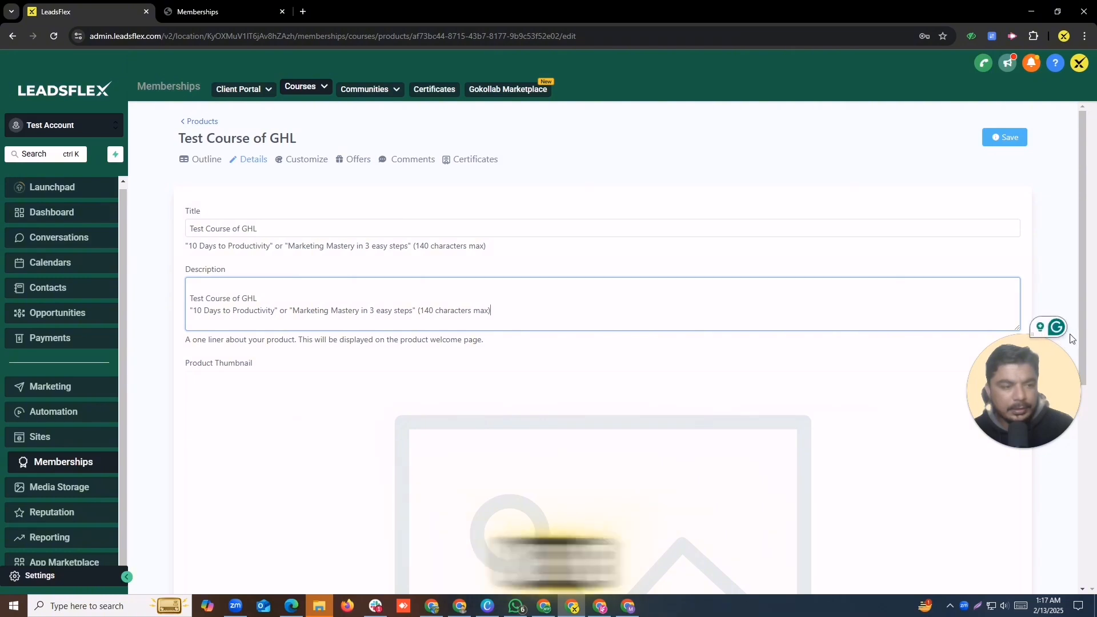
drag(1083, 338, 943, 174)
Step: Upload the Go High Level sales-funnel promo image from Downloads as the product thumbnail
scroll(1095, 305, down, 5)
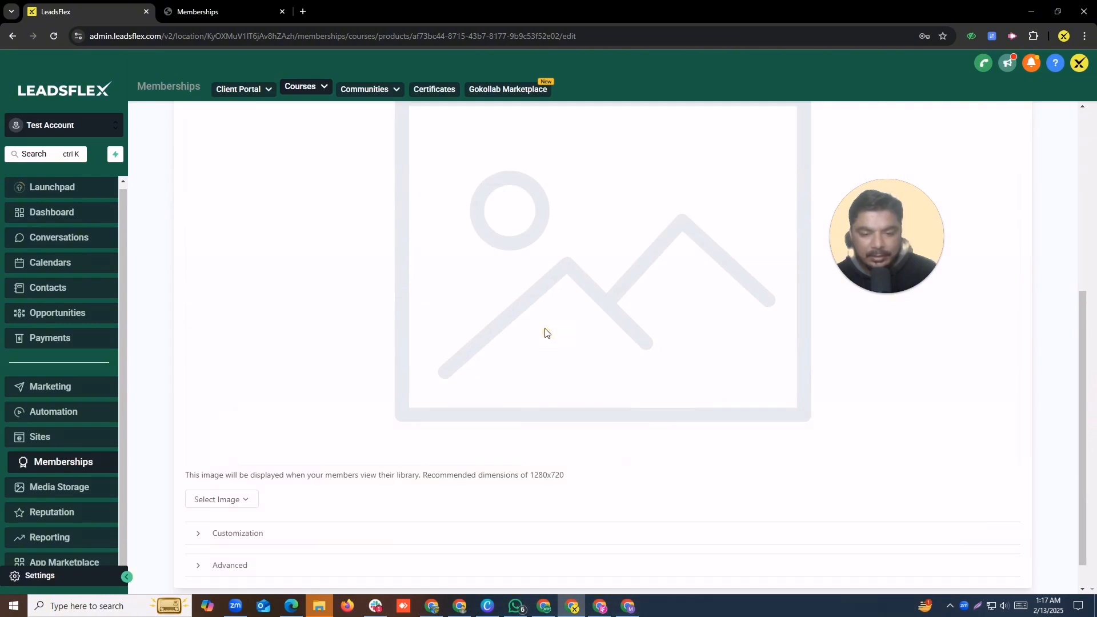
click(222, 501)
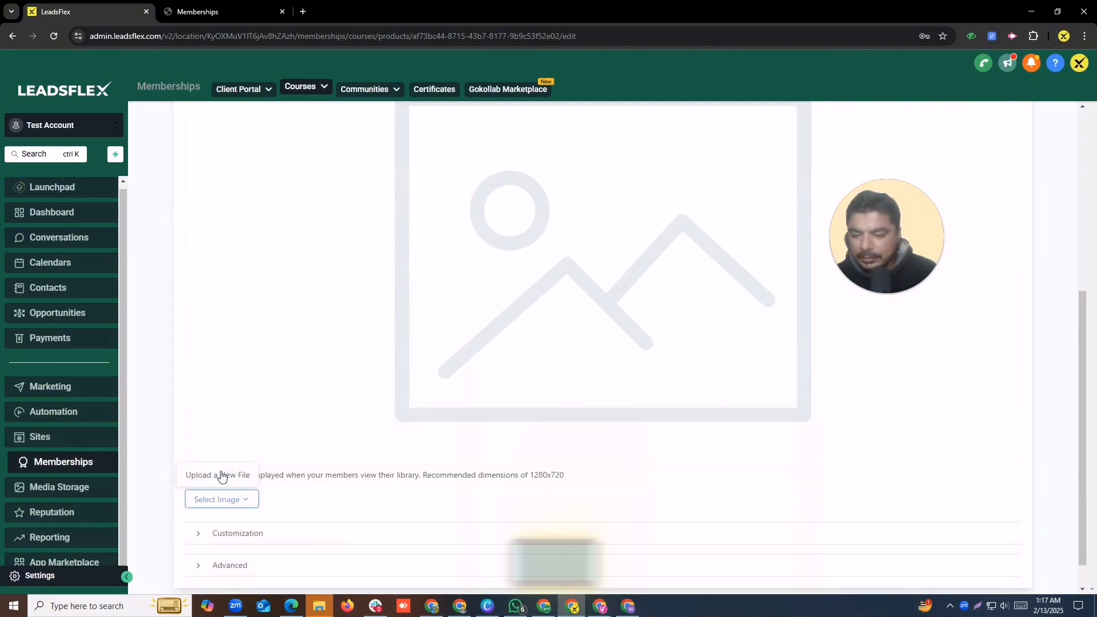
click(218, 470)
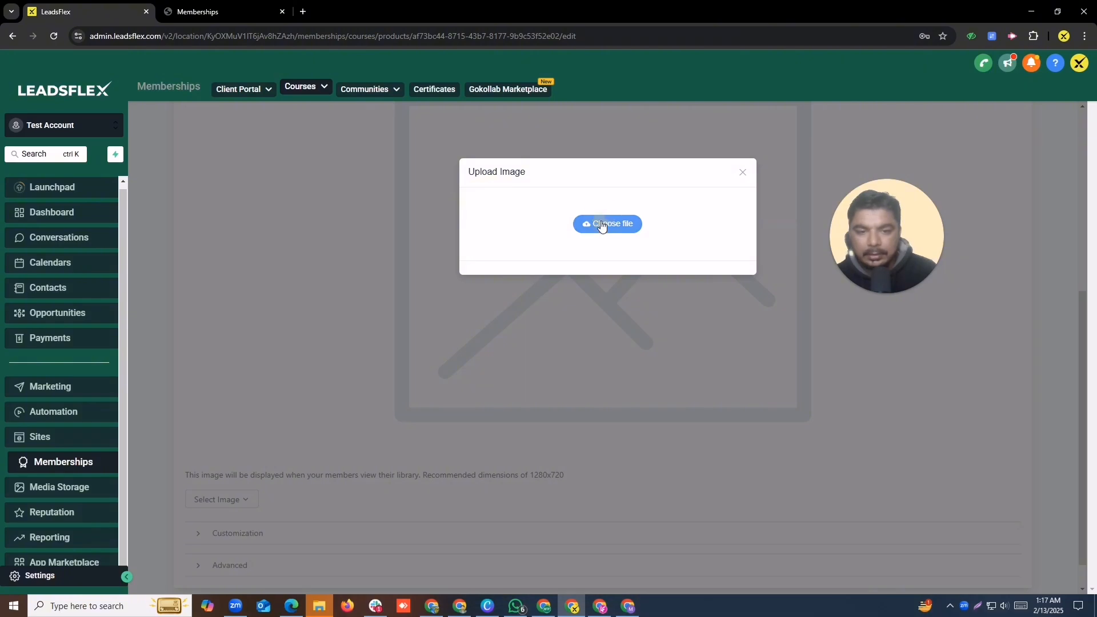
click(607, 223)
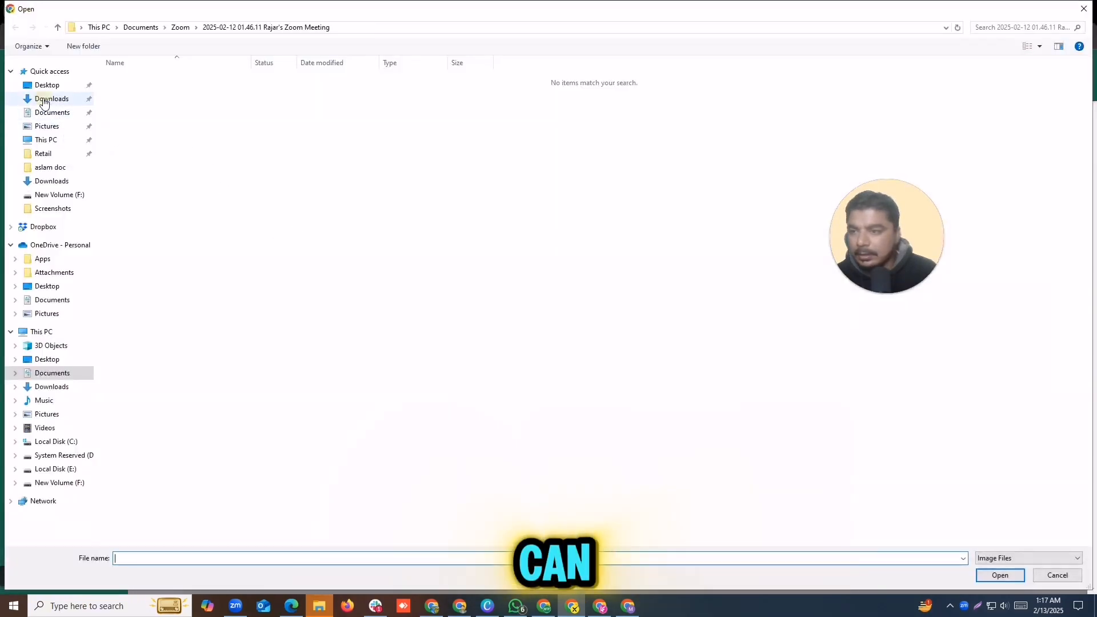
click(45, 99)
click(321, 206)
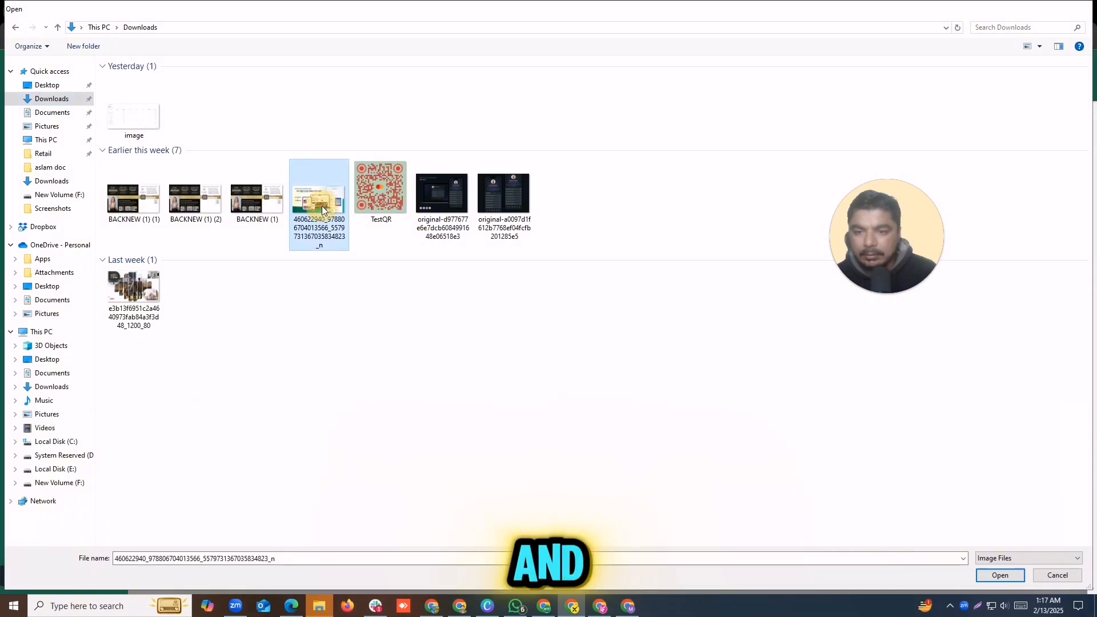
double_click(321, 206)
click(623, 341)
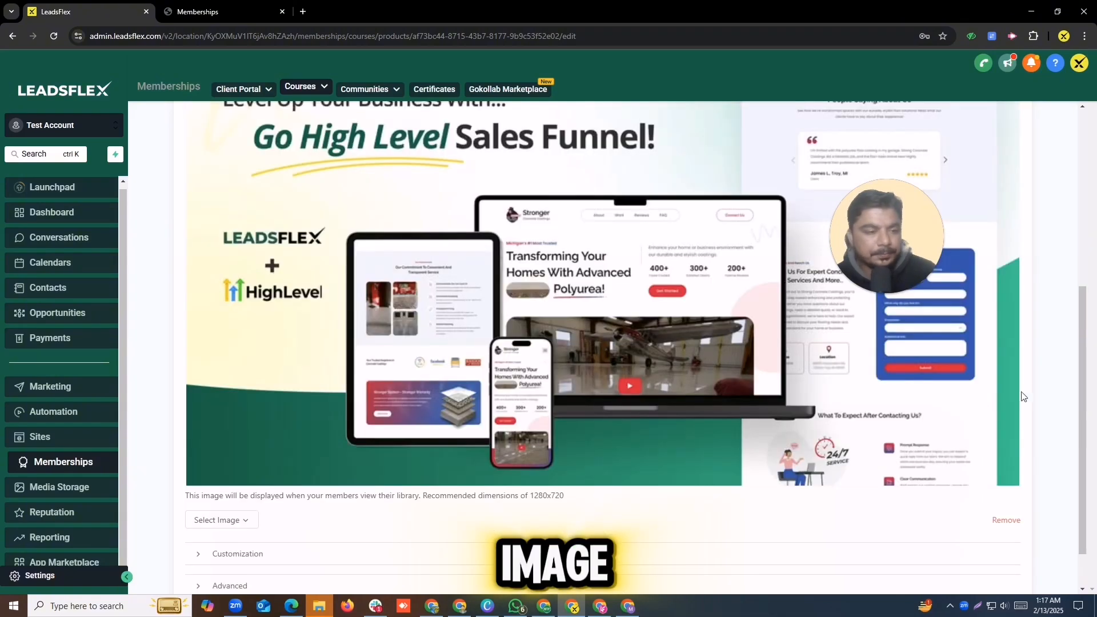
scroll(879, 491, down, 2)
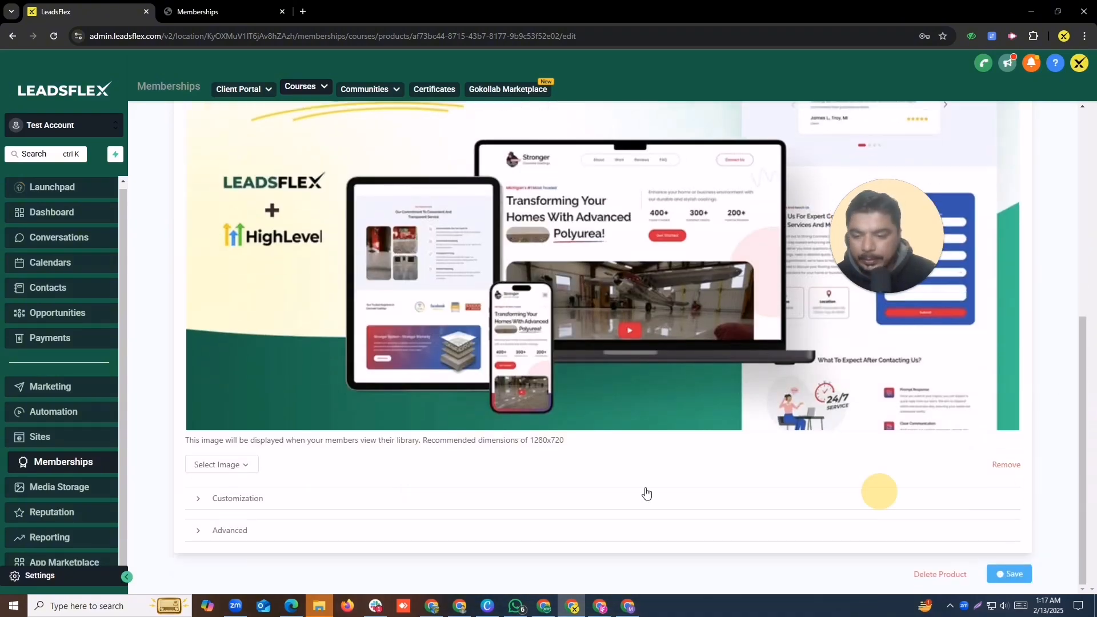
Step: Under Customization, replace the Heading text with the instructor's full name
click(279, 504)
scroll(374, 445, down, 16)
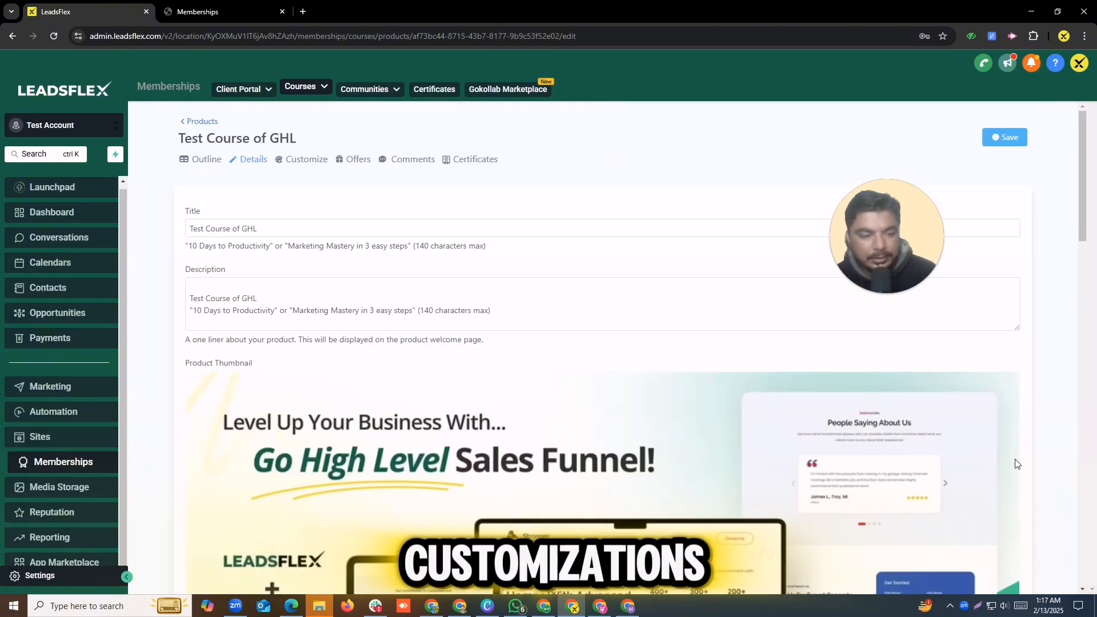
drag(1083, 179, 1085, 369)
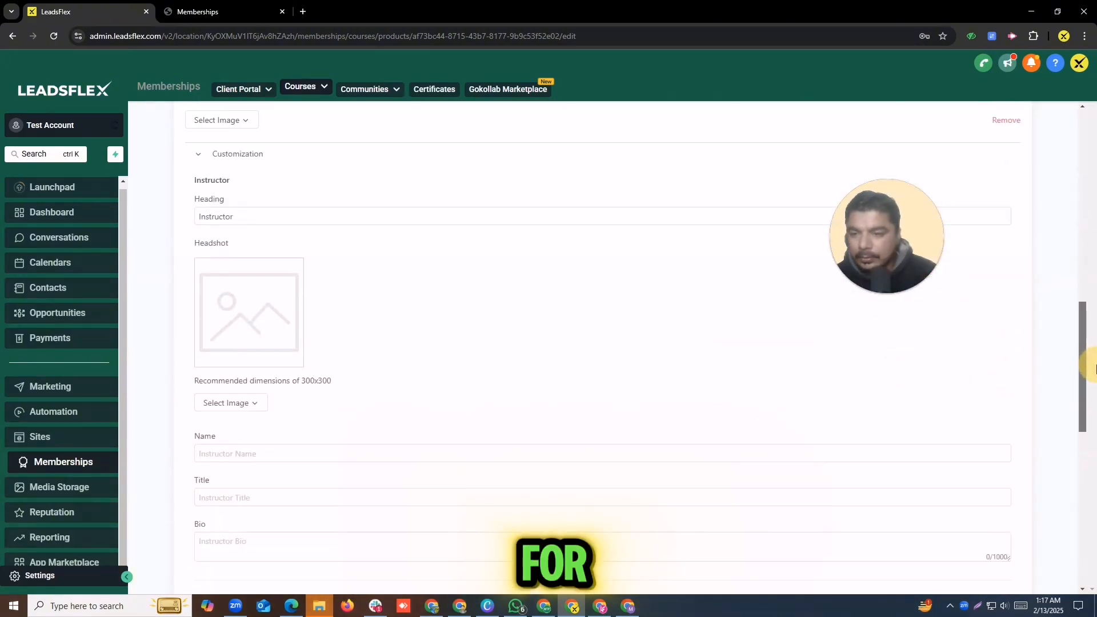
click(272, 215)
drag(272, 214, 135, 215)
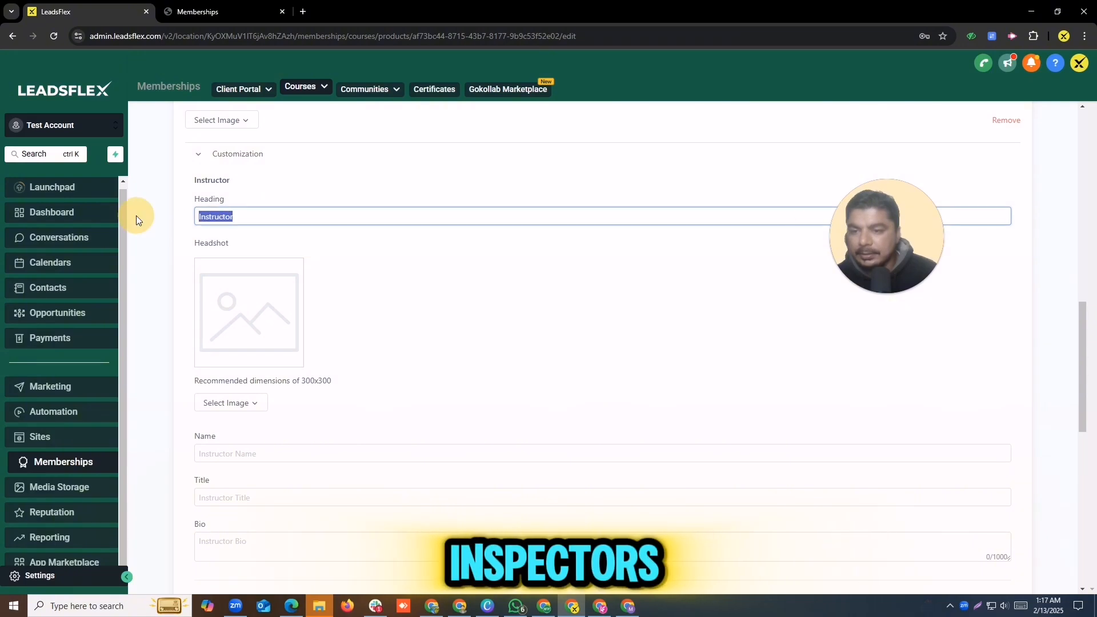
text(Muh)
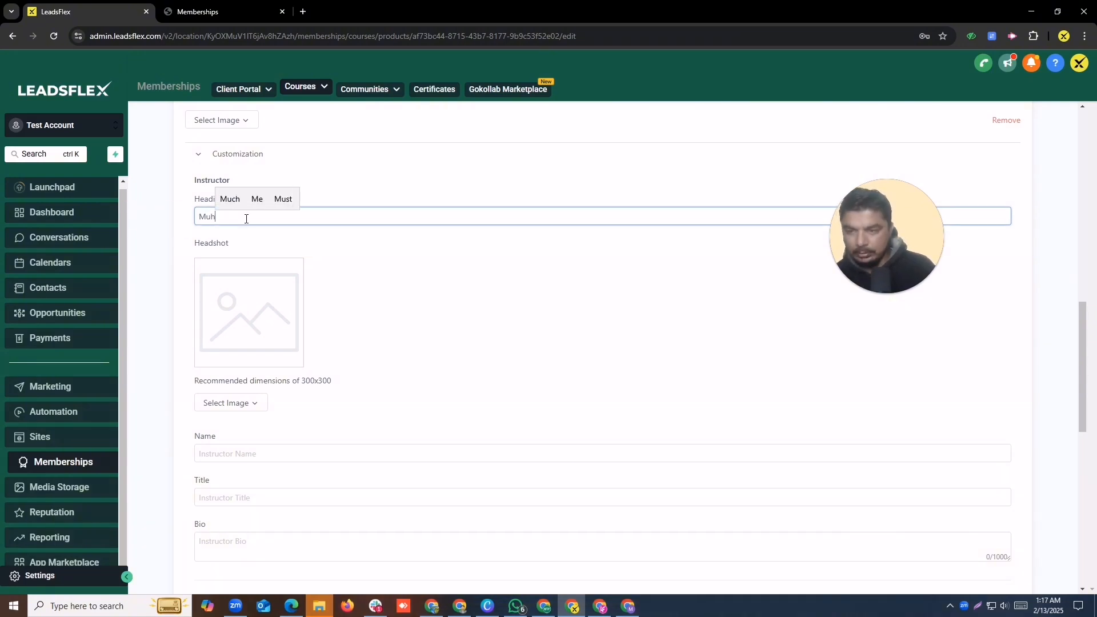
text(ammad)
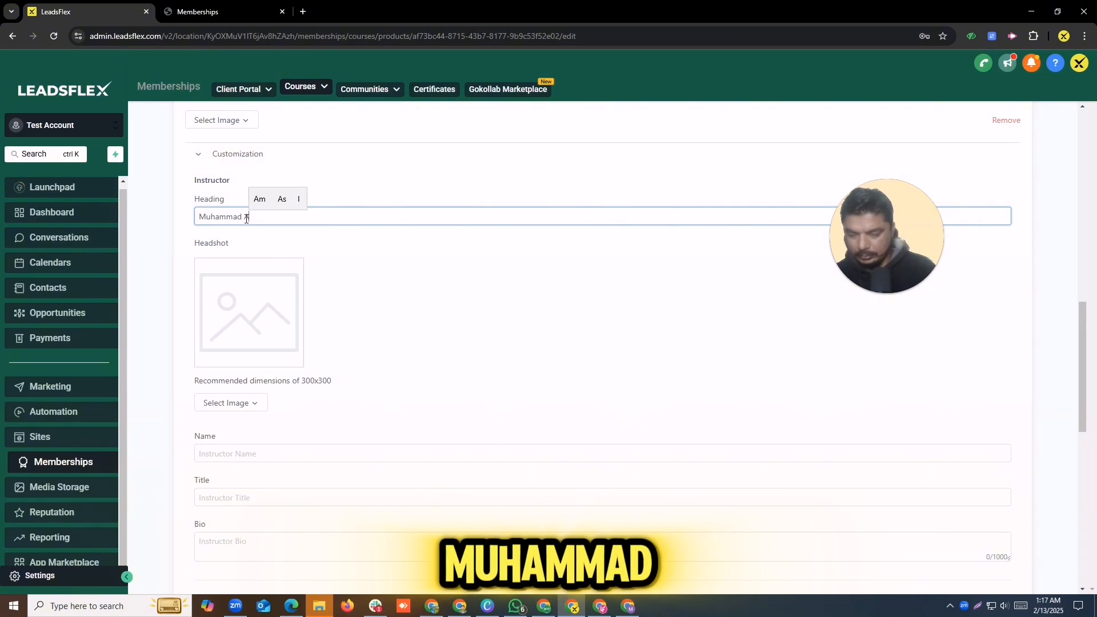
key(BackSpace)
key(BackSpace)
key(BackSpace)
key(BackSpace)
key(BackSpace)
key(BackSpace)
key(BackSpace)
key(BackSpace)
key(BackSpace)
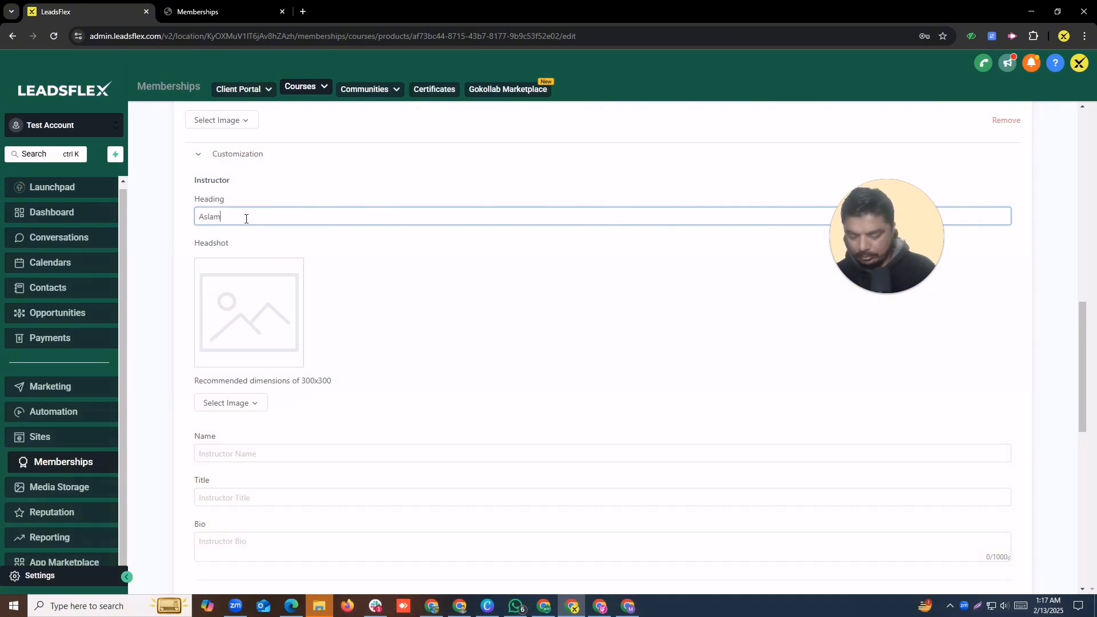
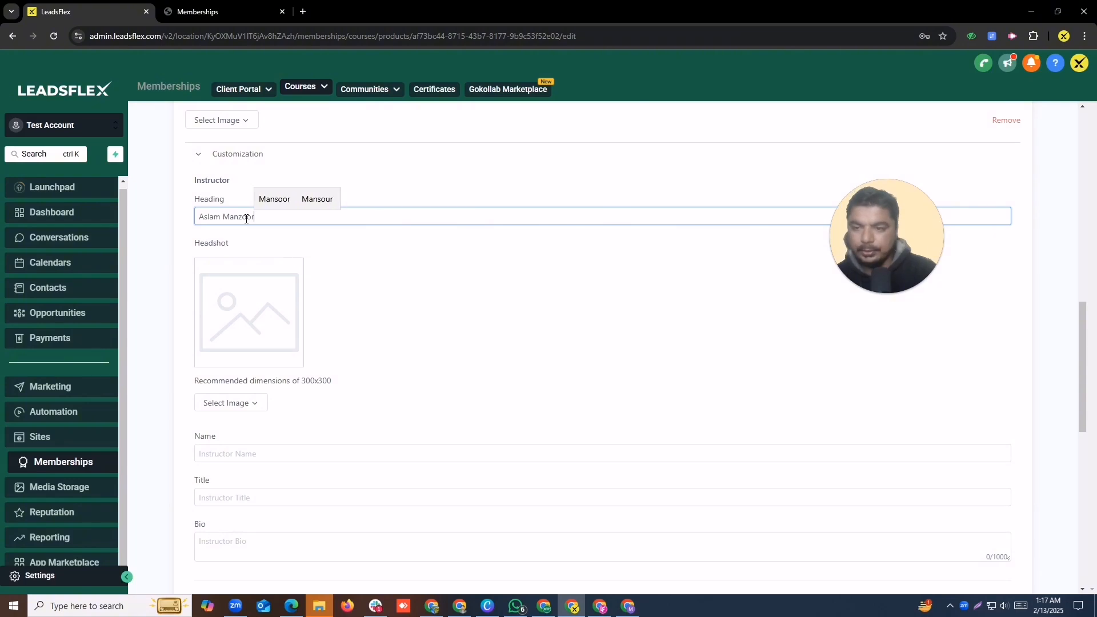
Step: Upload the instructor's portrait photo from the Desktop as the headshot image
click(224, 404)
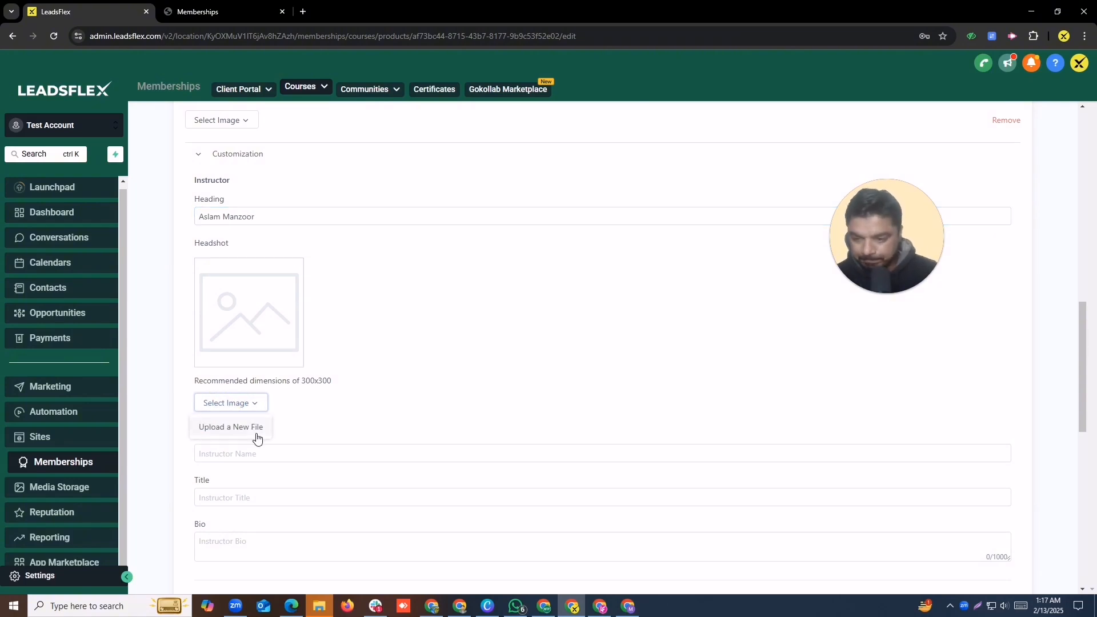
click(247, 426)
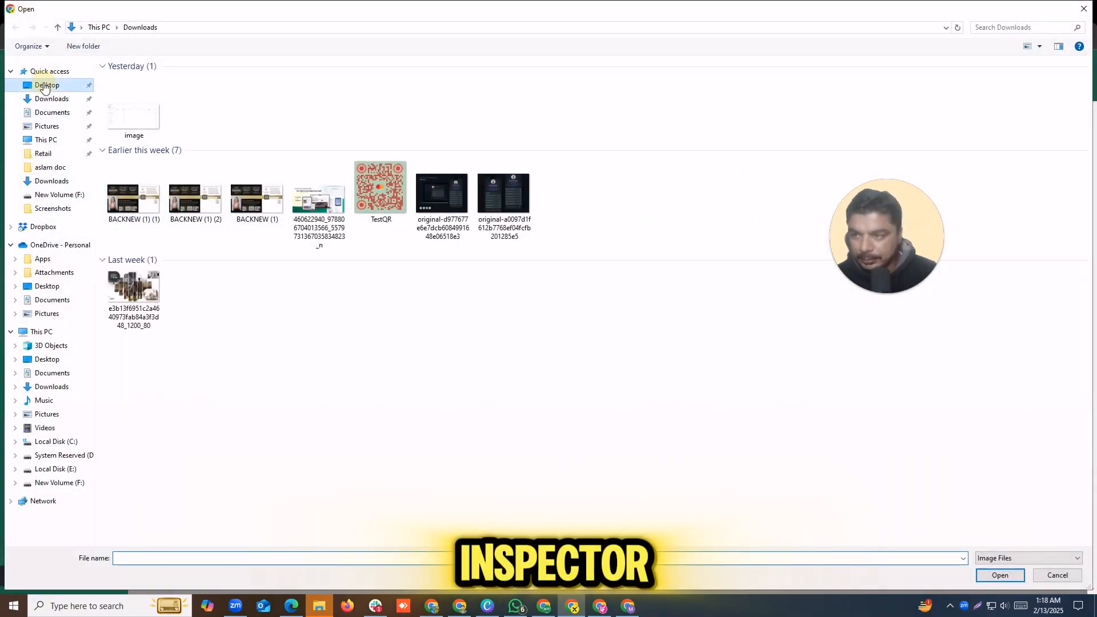
click(45, 86)
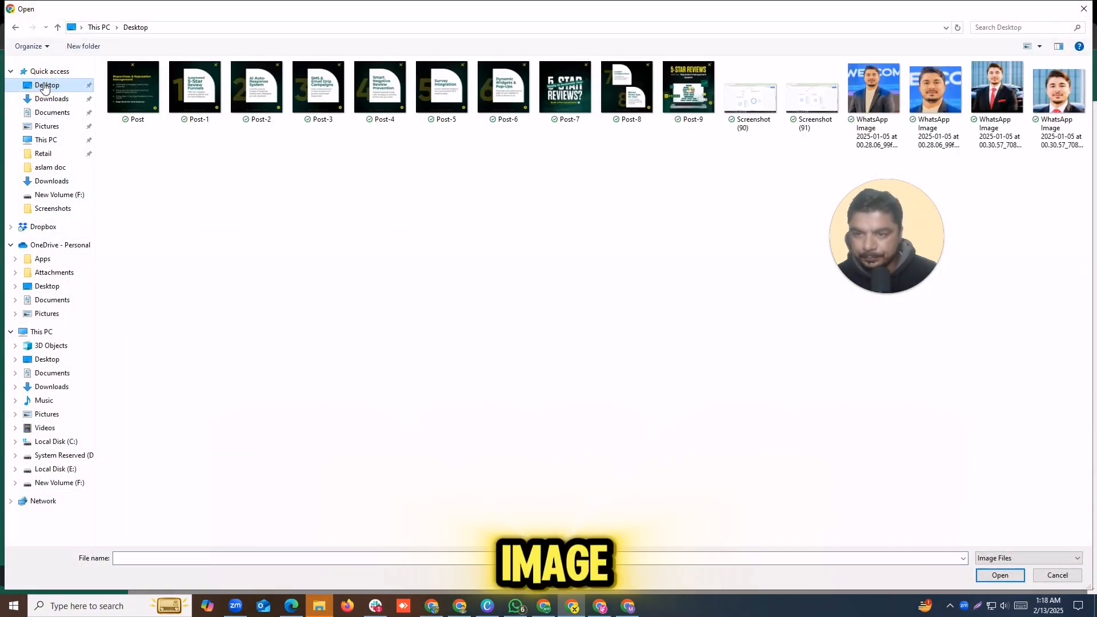
double_click(933, 80)
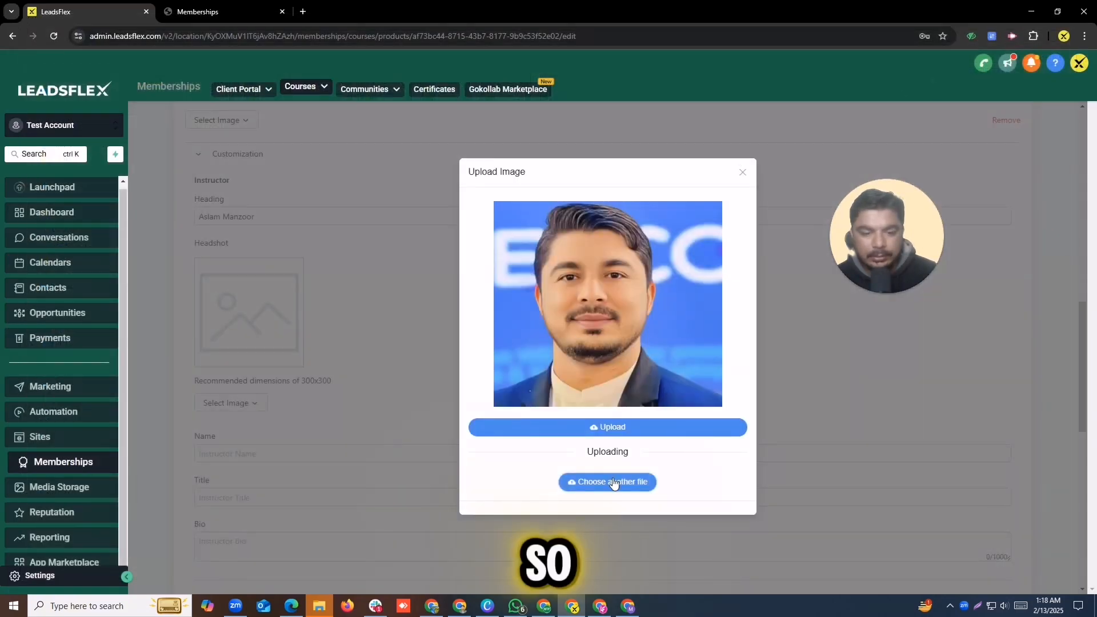
click(625, 427)
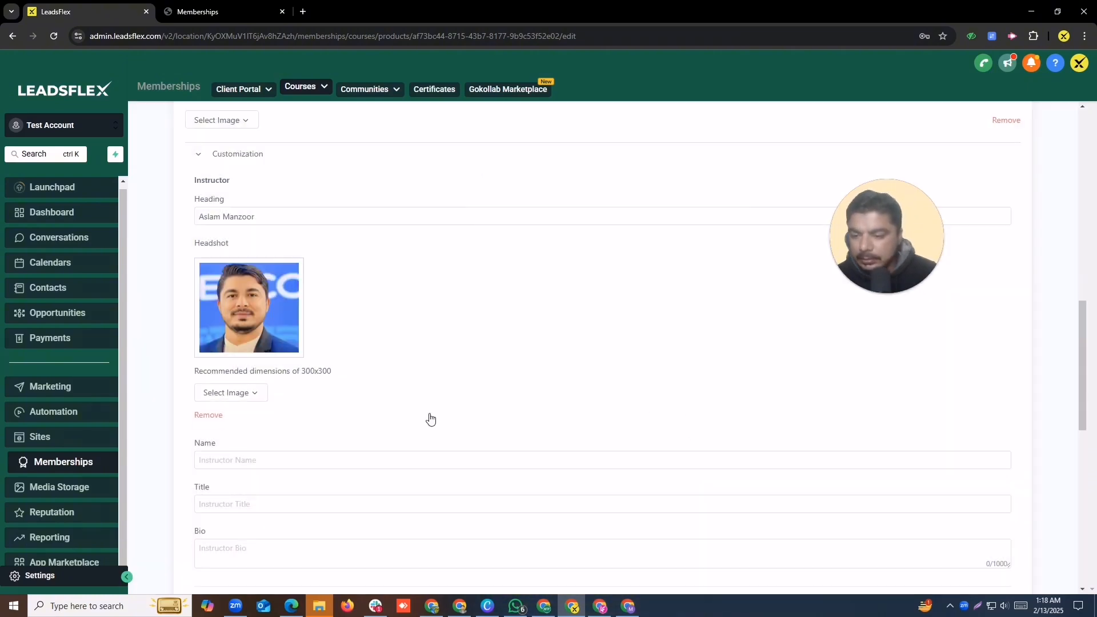
Step: Paste the instructor's name from the Heading into the Name field and clear the Heading
click(305, 457)
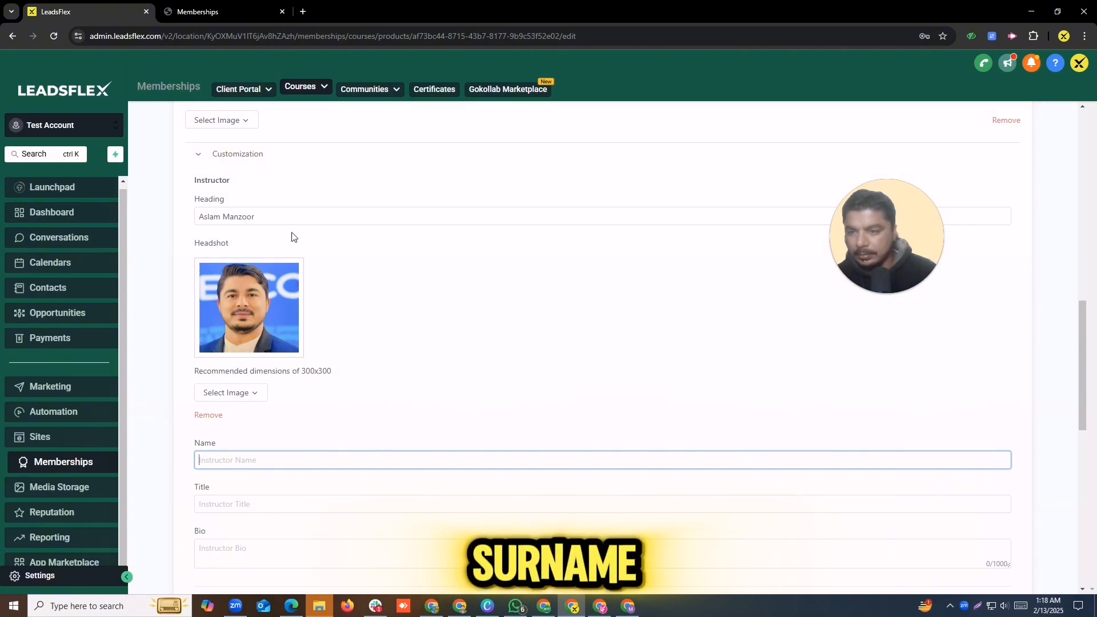
drag(272, 216, 142, 223)
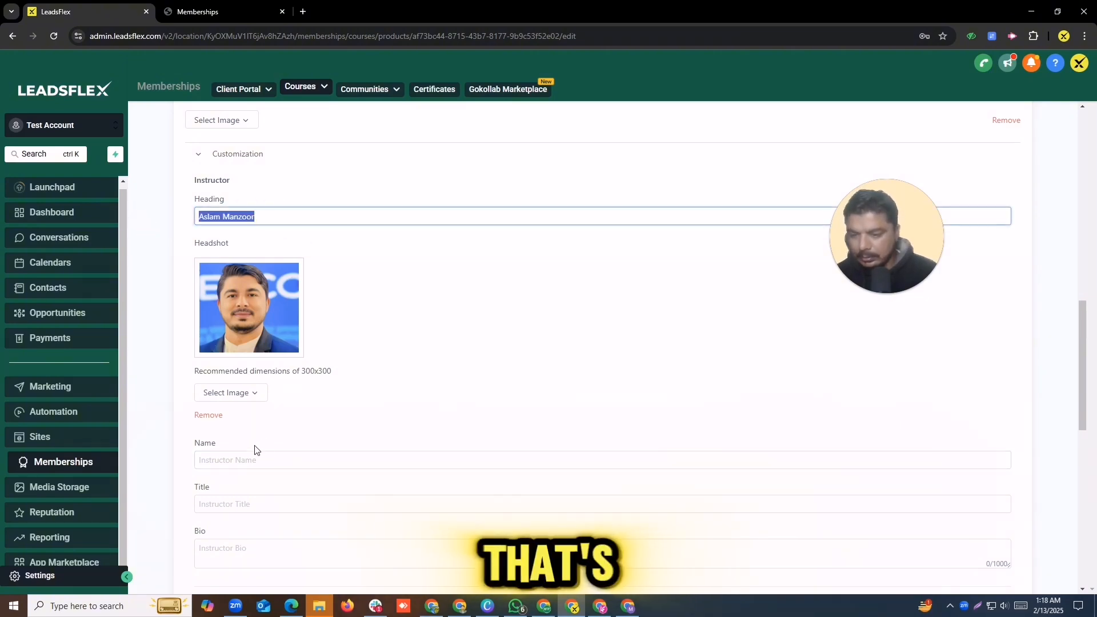
click(245, 460)
key(ctrl+v)
drag(274, 210, 151, 227)
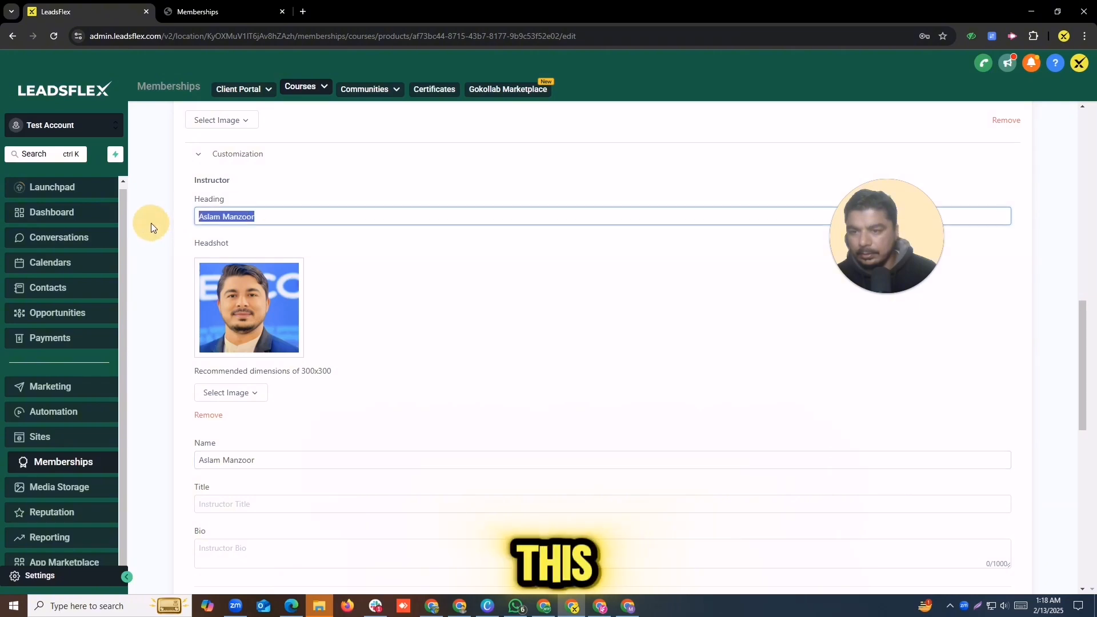
Step: Enter 'GHL Expert' as the instructor Title and Bio, then open a new browser tab
click(217, 503)
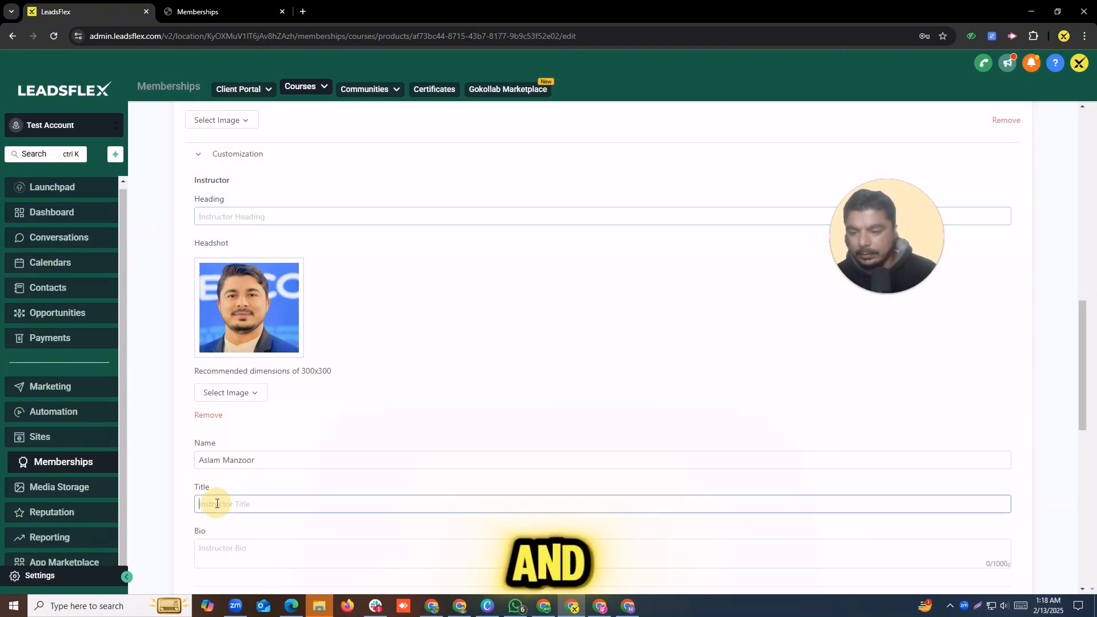
text(GHL)
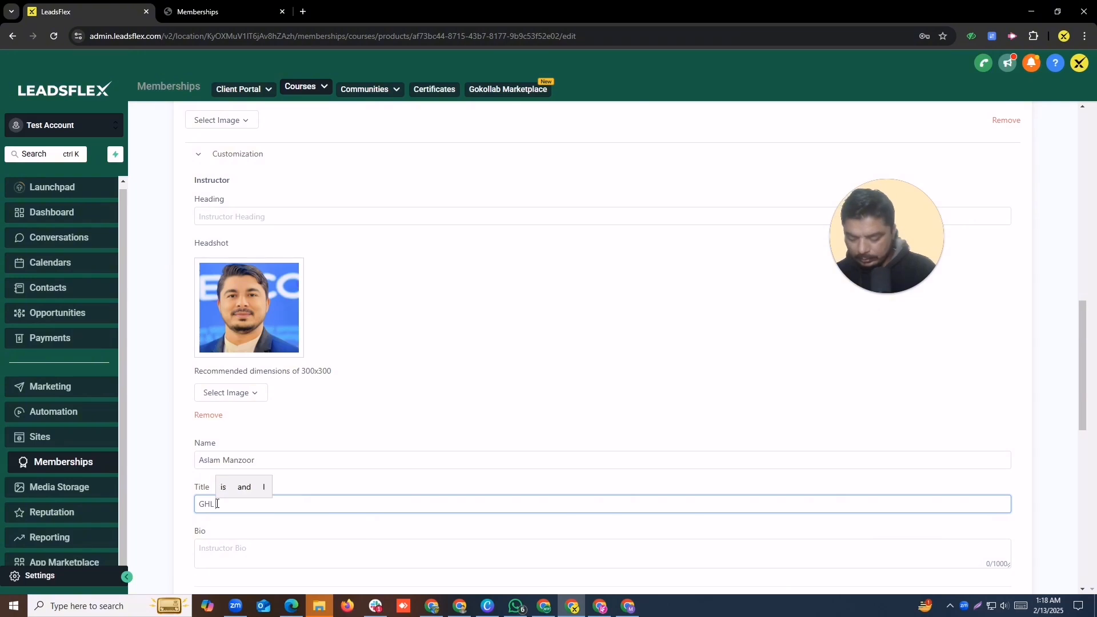
text( Expert)
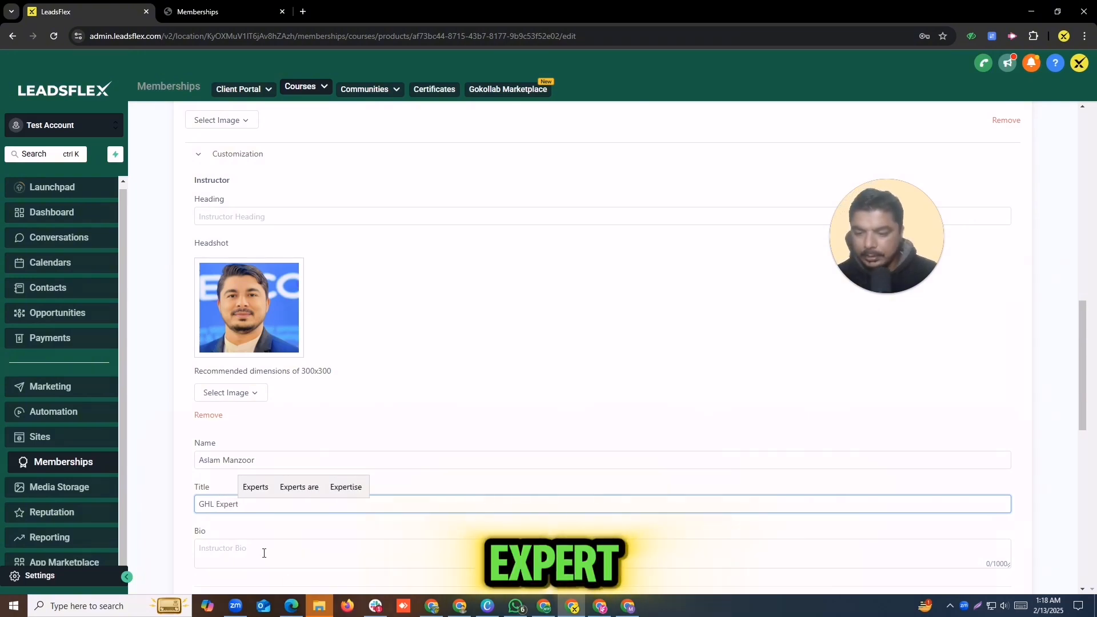
click(287, 554)
drag(284, 506, 146, 507)
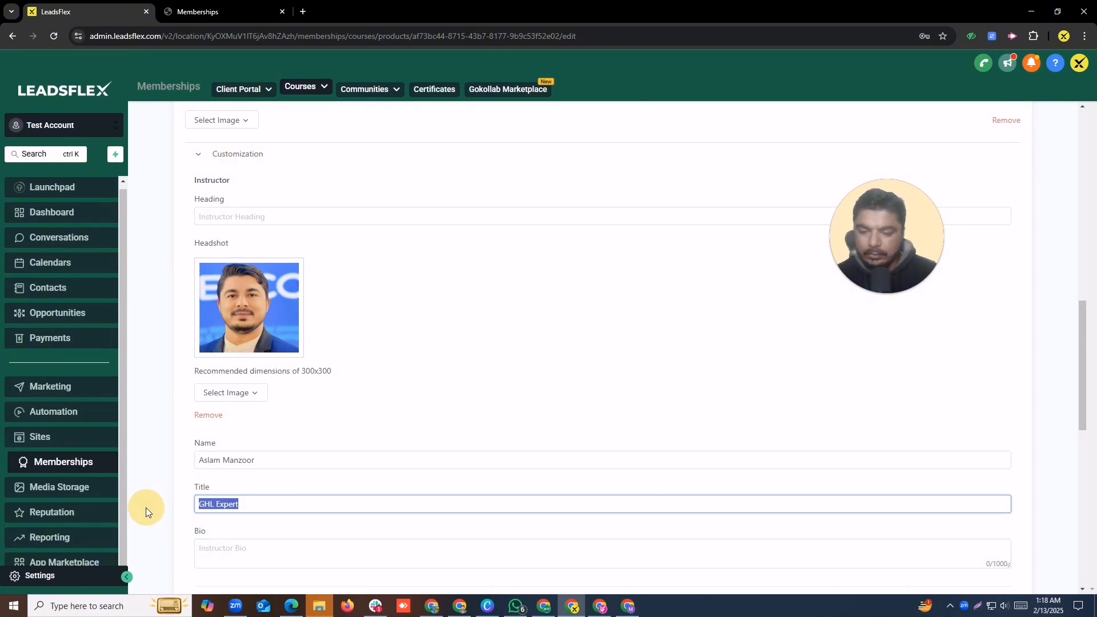
click(307, 548)
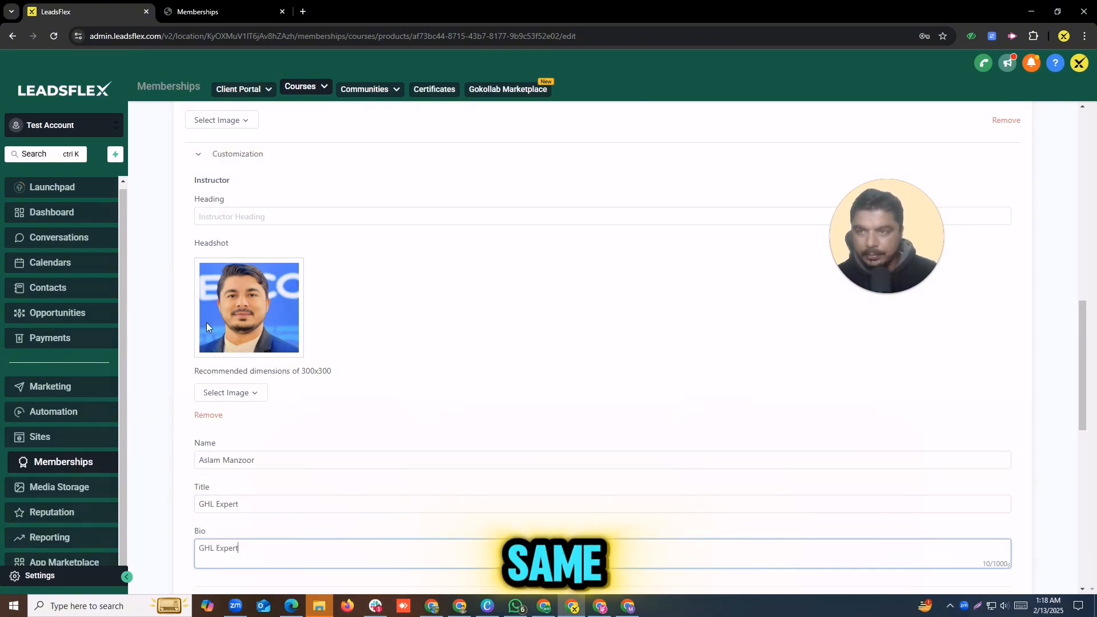
click(302, 11)
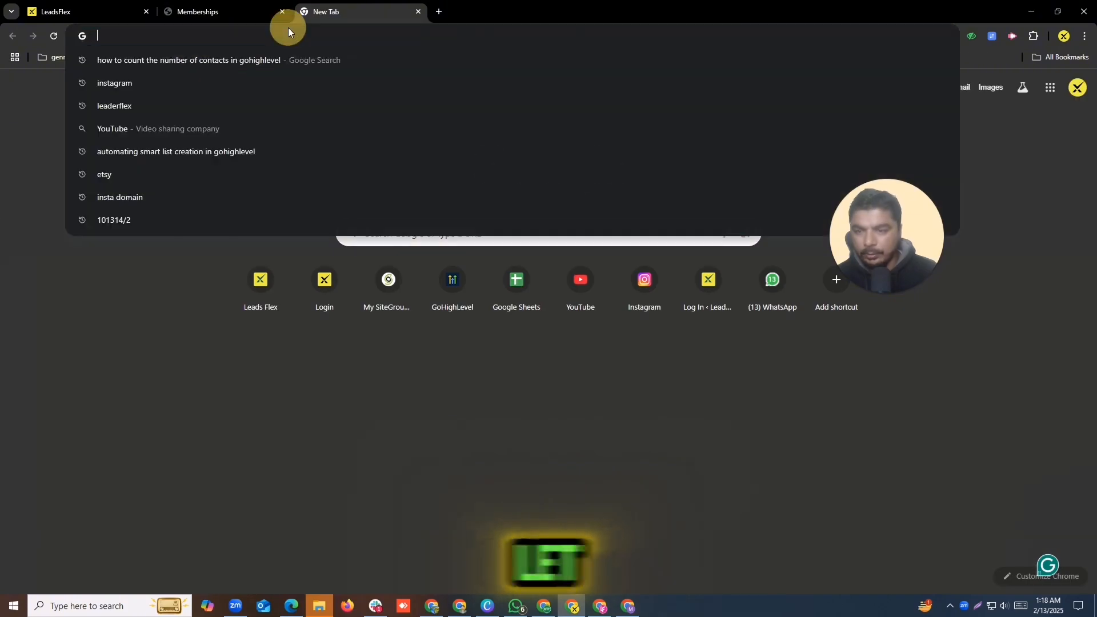
Step: Go to leadsflex.com and open the Connect GoHighLevel with Google Ads blog post
text(leadsflex.com)
key(Return)
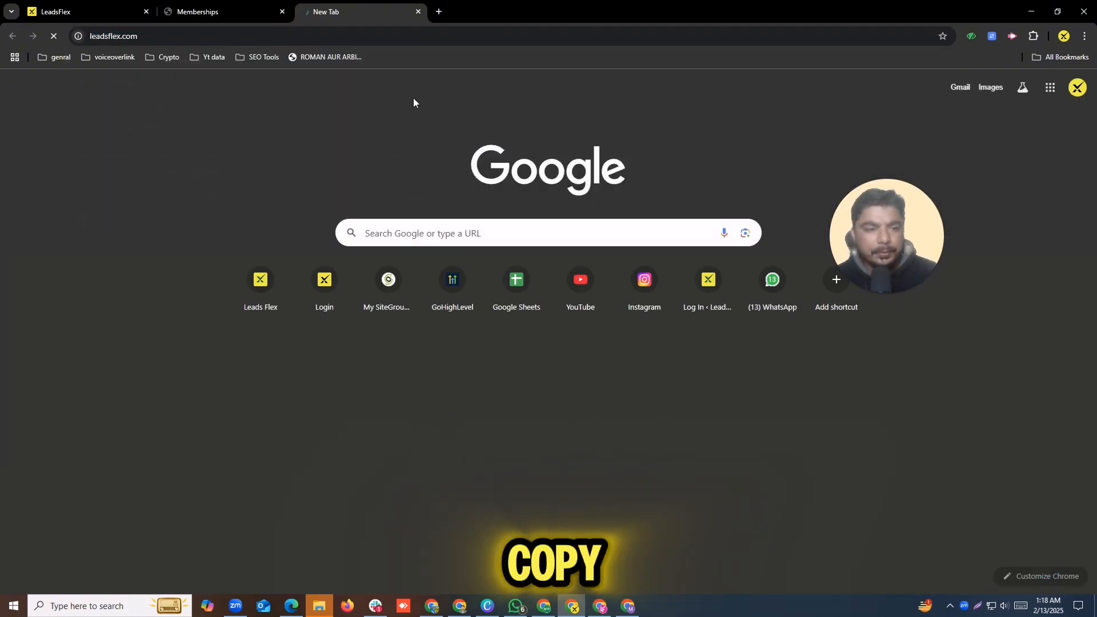
scroll(504, 240, down, 20)
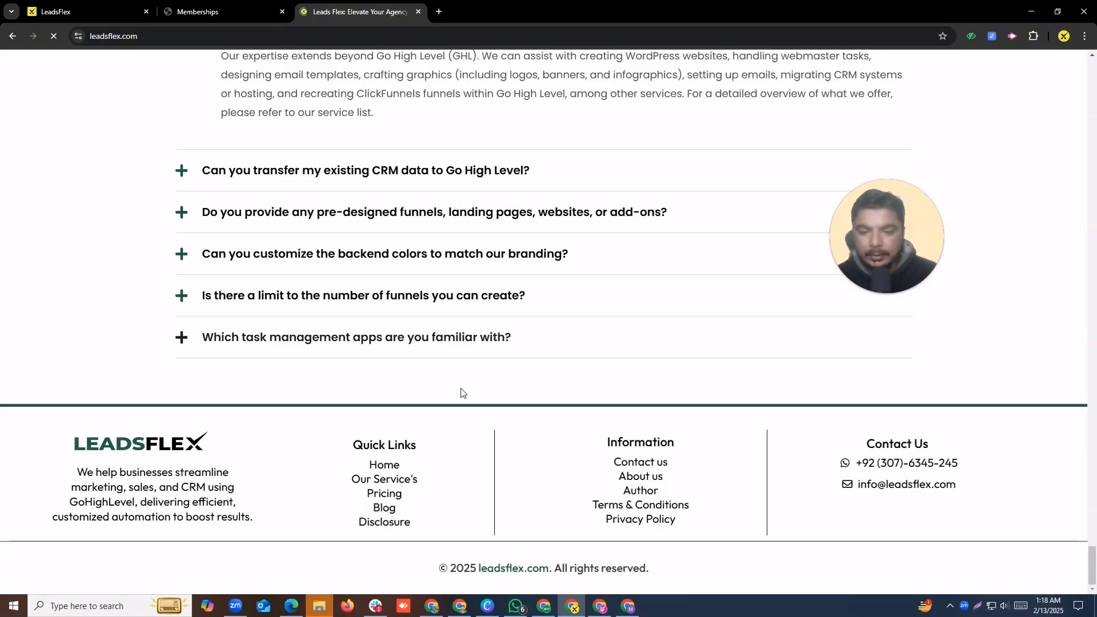
scroll(405, 291, up, 20)
mouse_move(1094, 137)
mouse_down()
mouse_move(1094, 360)
mouse_move(1094, 146)
mouse_up()
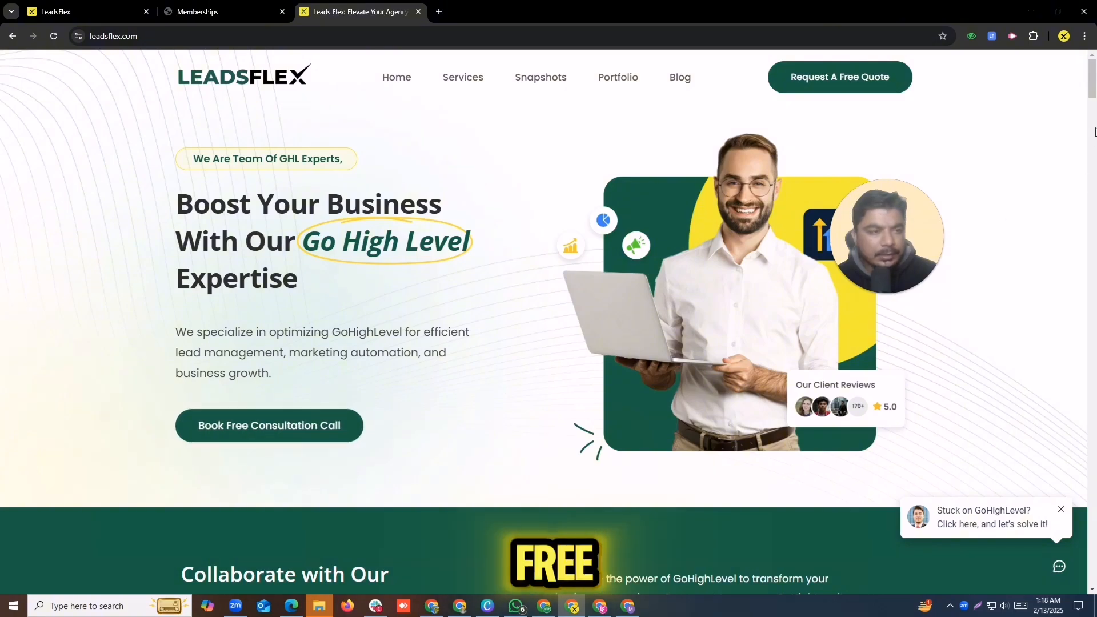
drag(1092, 94, 1092, 534)
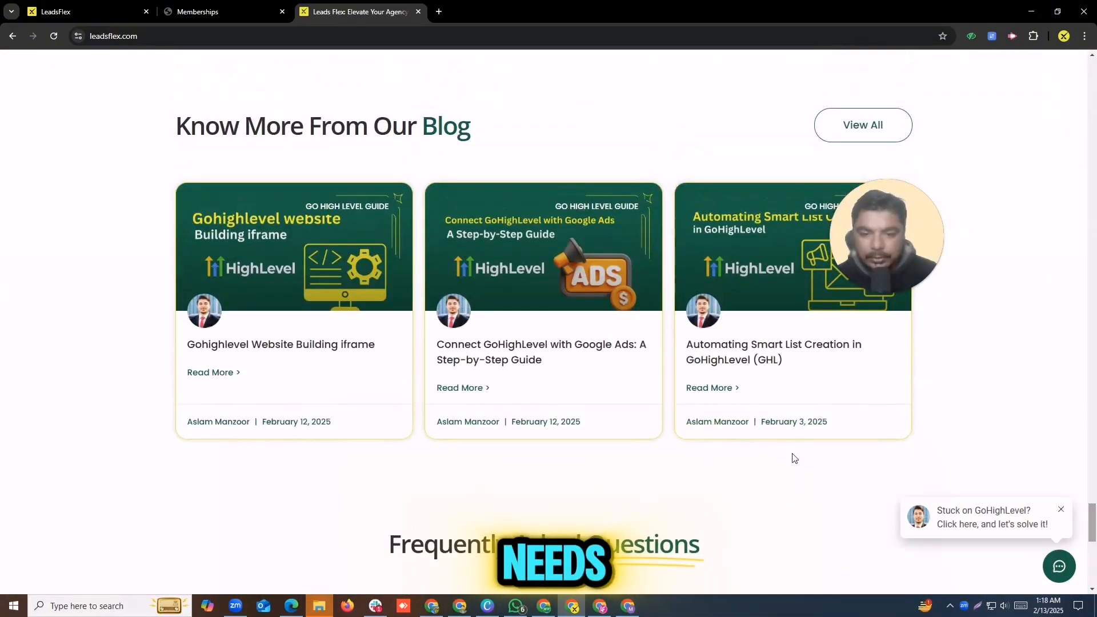
click(529, 353)
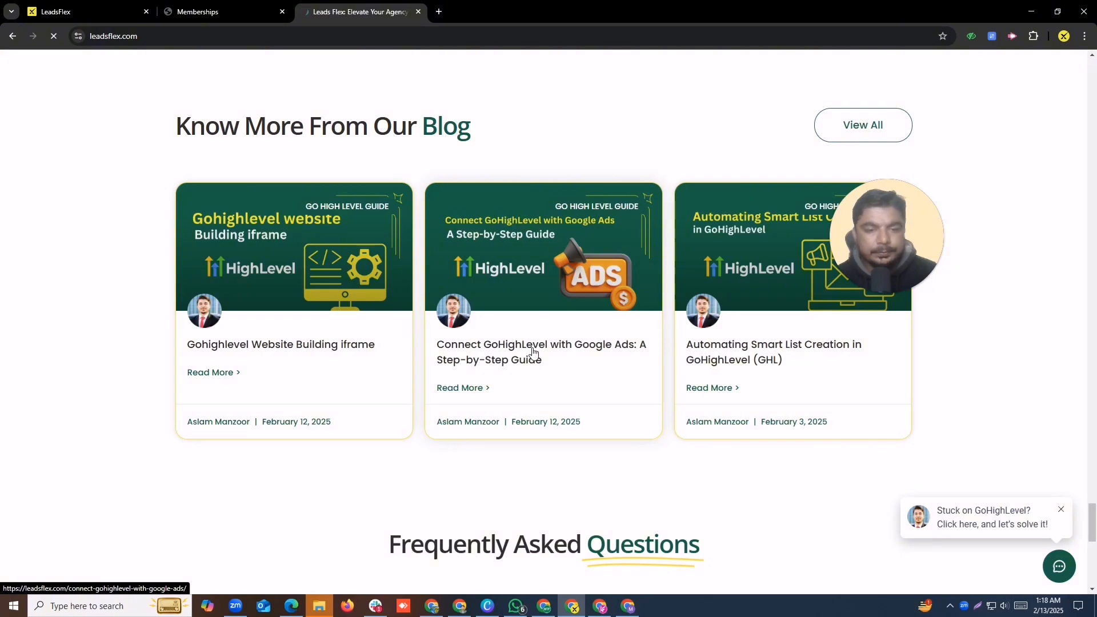
Step: Copy the author's bio paragraph and return to the course editor tab
scroll(451, 371, down, 20)
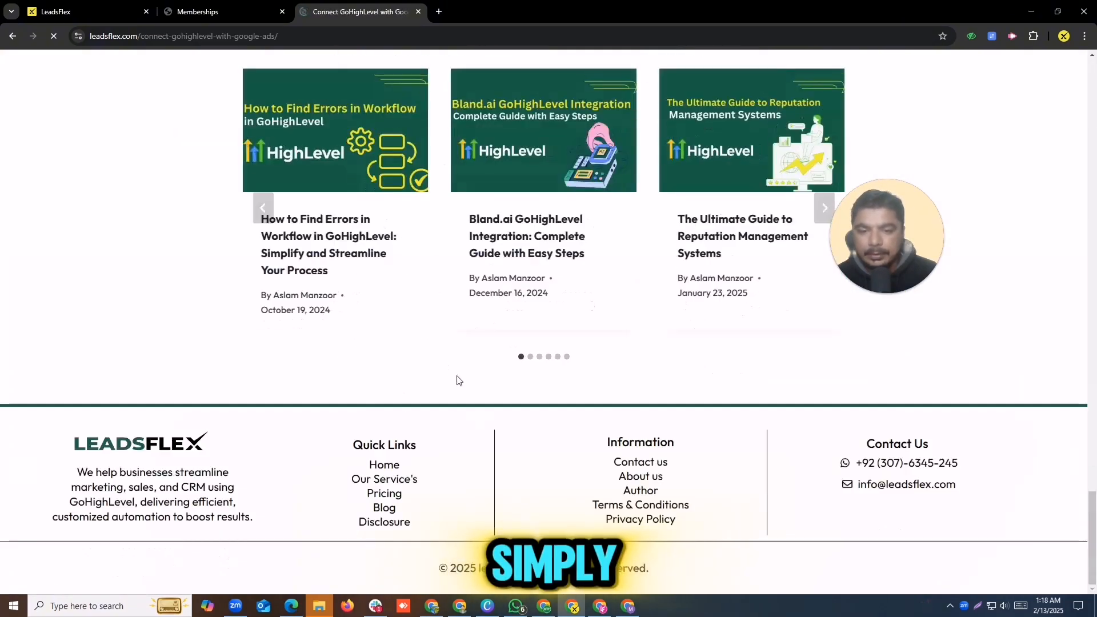
drag(1091, 513, 1091, 424)
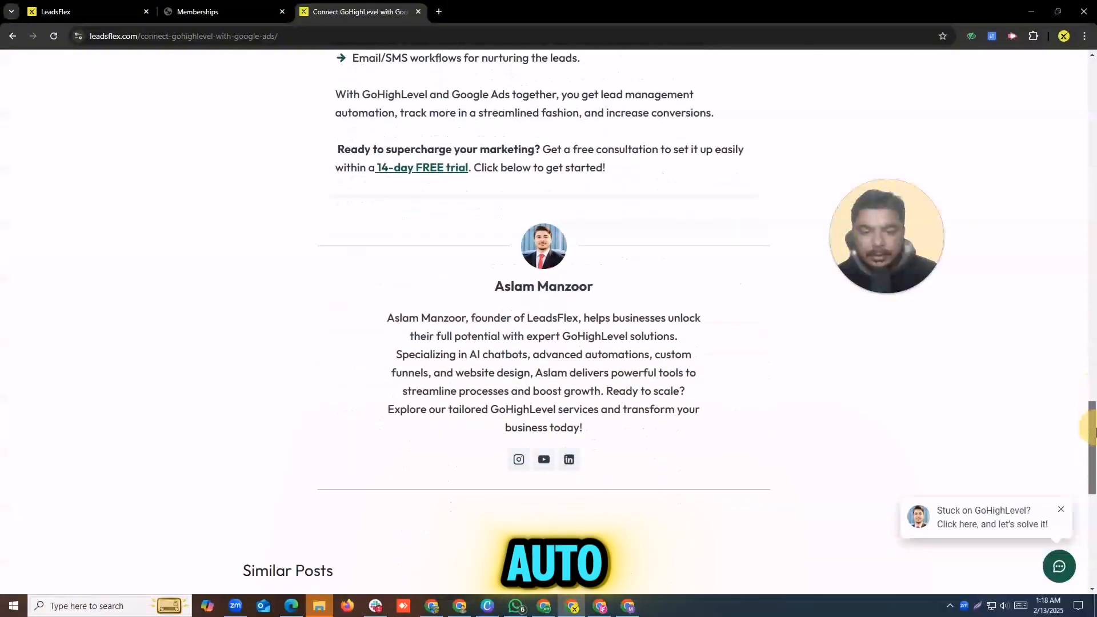
drag(353, 308, 712, 427)
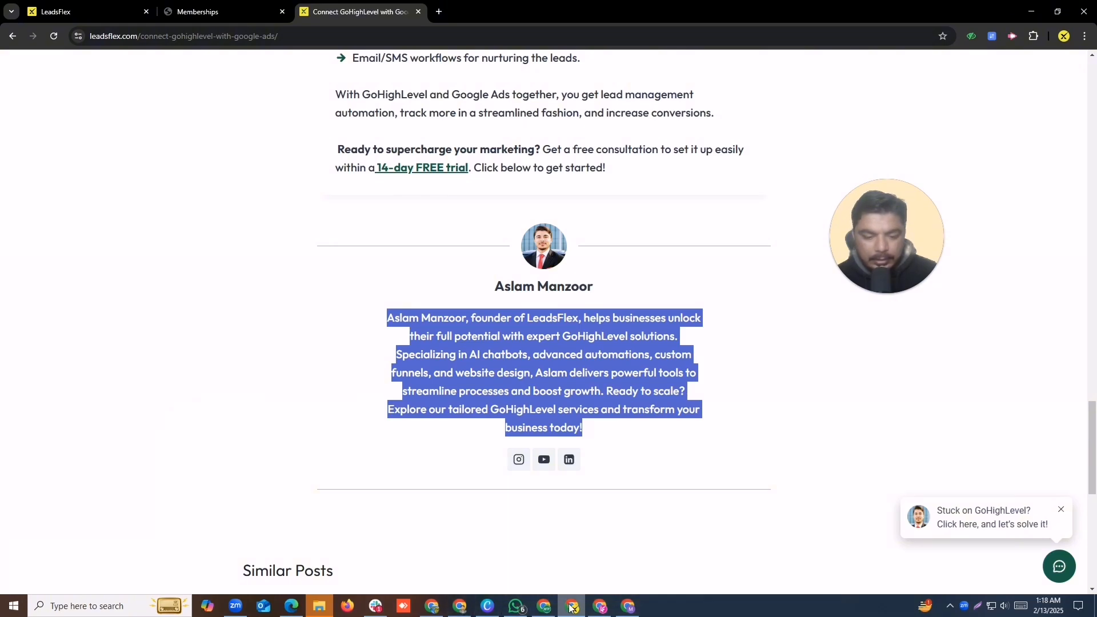
click(86, 11)
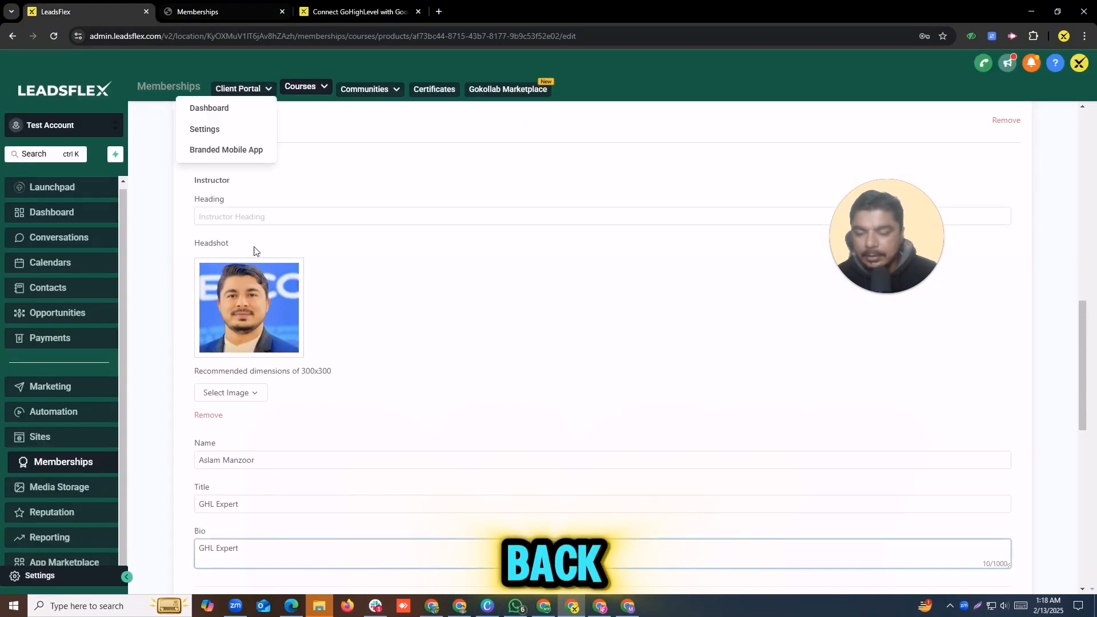
Step: Replace the Bio field contents with the pasted author paragraph
key(ctrl+a)
key(ctrl+v)
scroll(426, 447, down, 10)
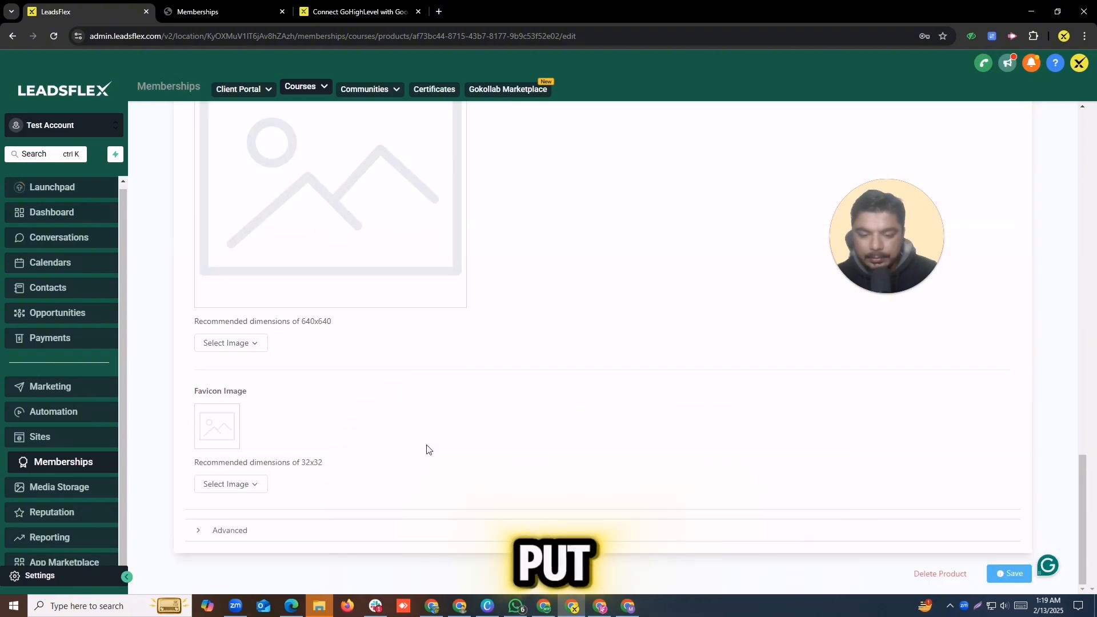
drag(1082, 517, 1068, 465)
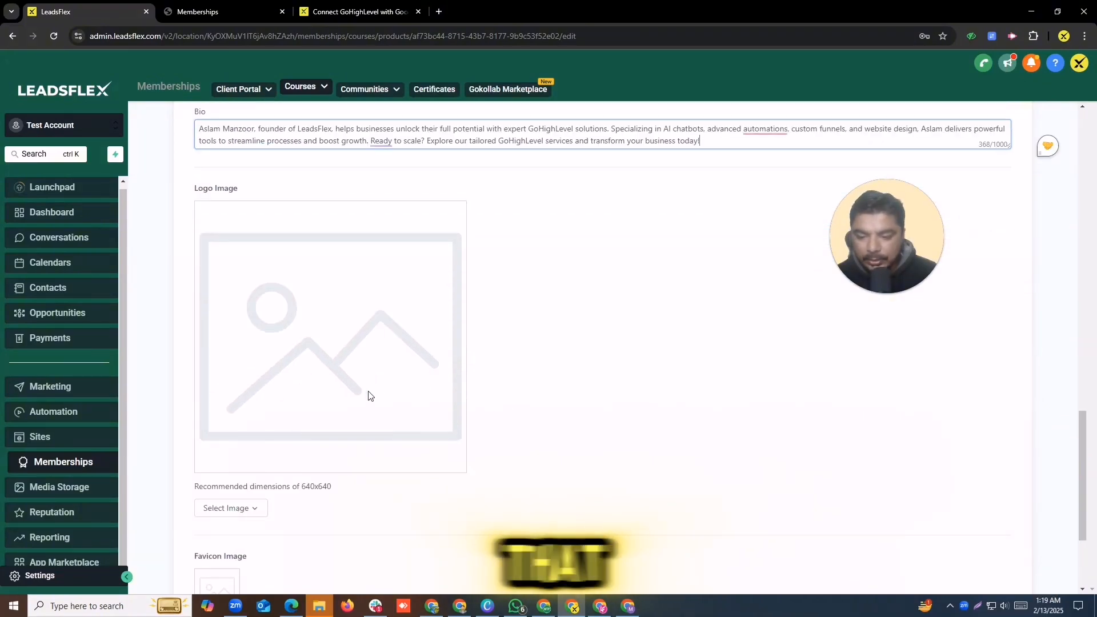
Step: Upload the 5-Star Reviews graphic (Post-9) as the course Logo Image
click(238, 509)
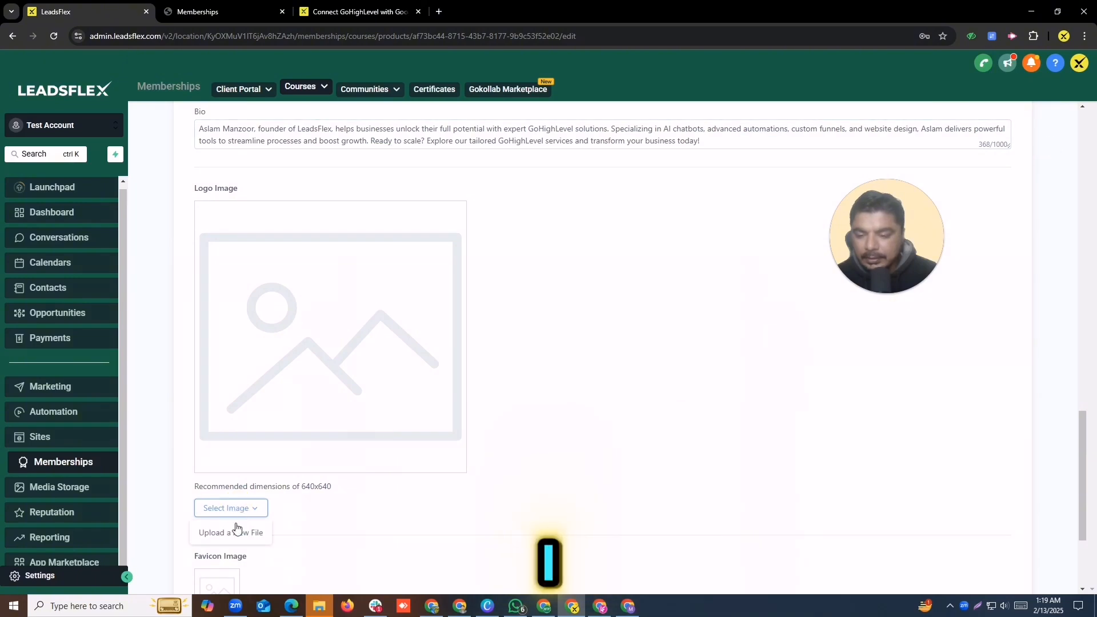
click(235, 529)
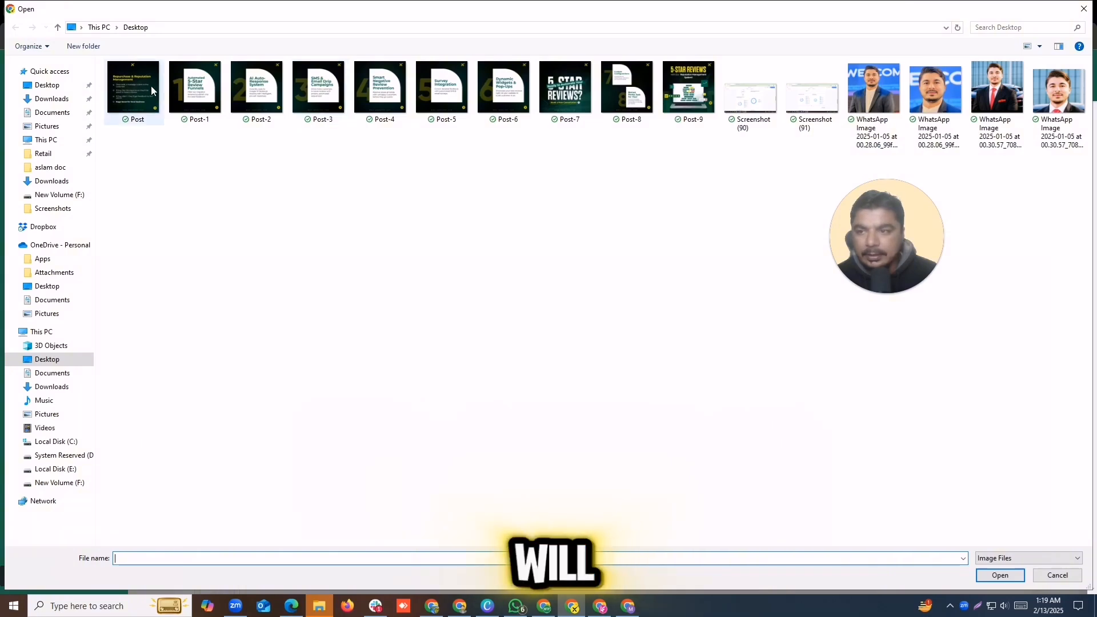
double_click(688, 87)
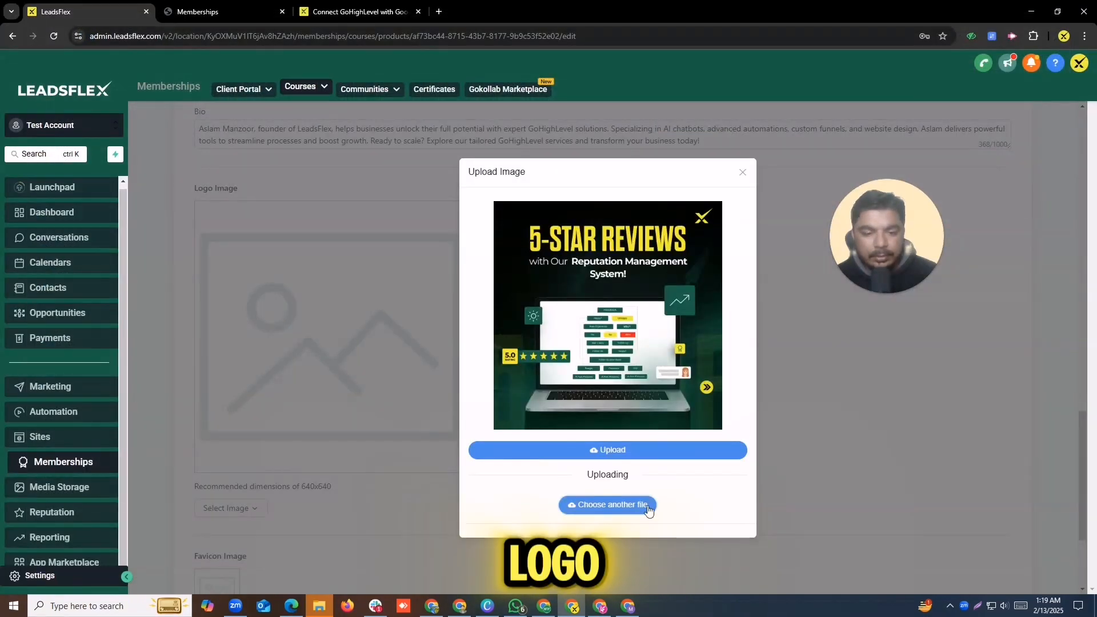
click(626, 450)
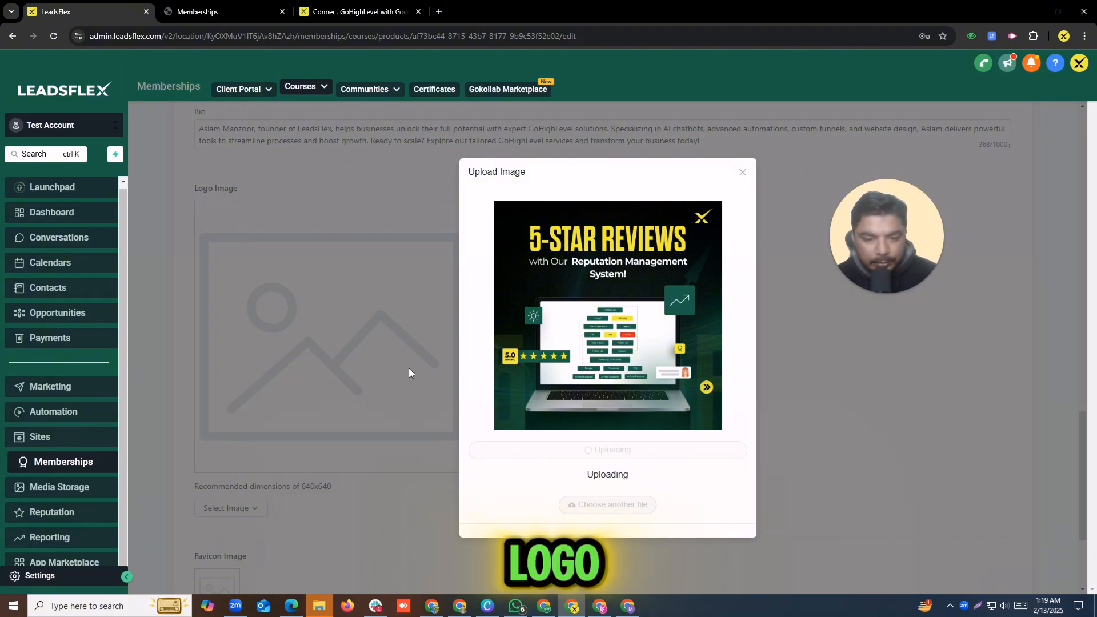
scroll(409, 368, down, 3)
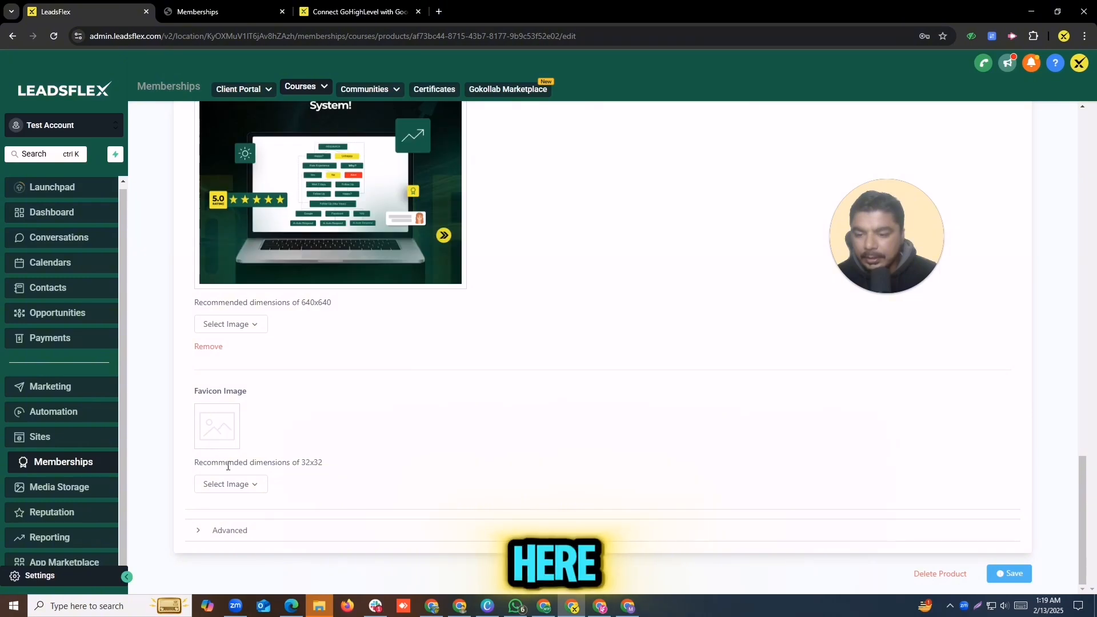
Step: Upload the SMS & Email Drip Campaigns graphic (Post-3) as the favicon and expand Advanced settings
click(233, 484)
click(241, 508)
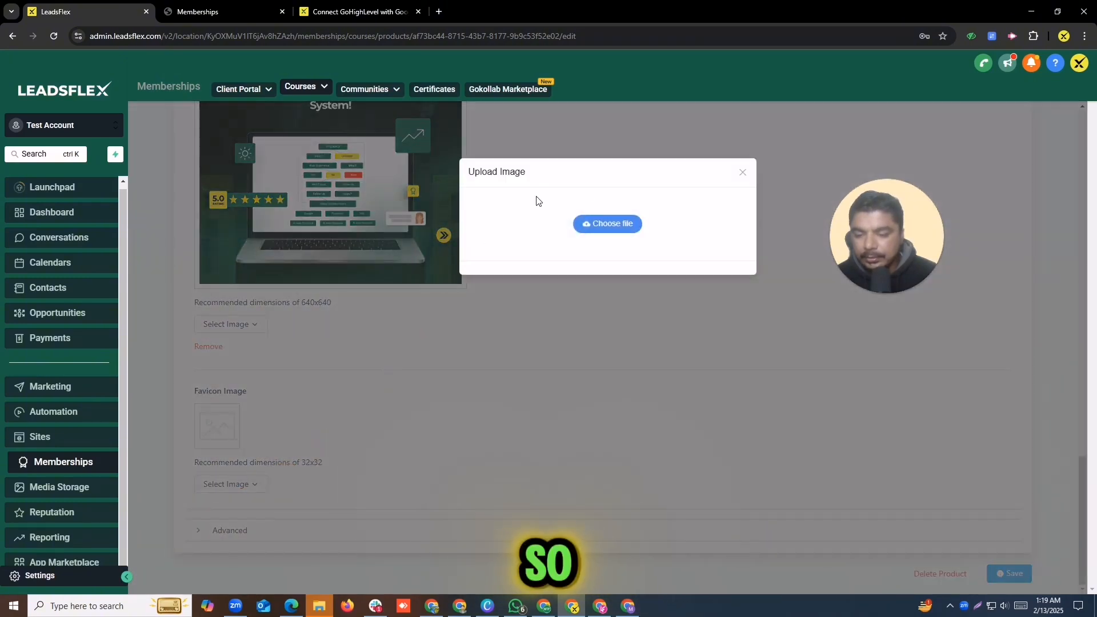
click(600, 223)
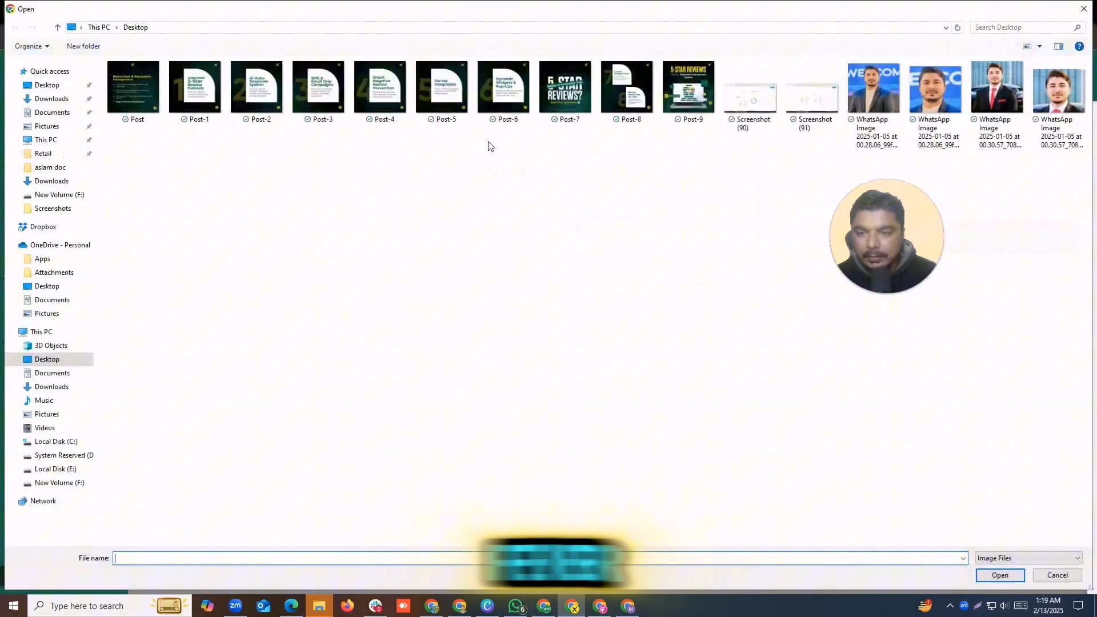
double_click(328, 101)
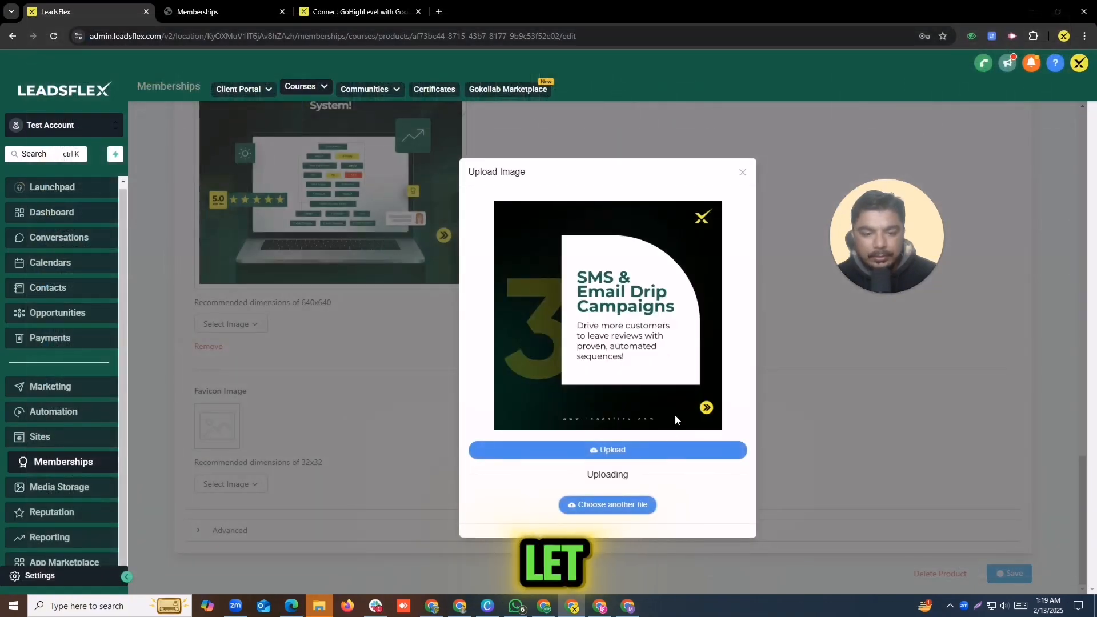
click(626, 450)
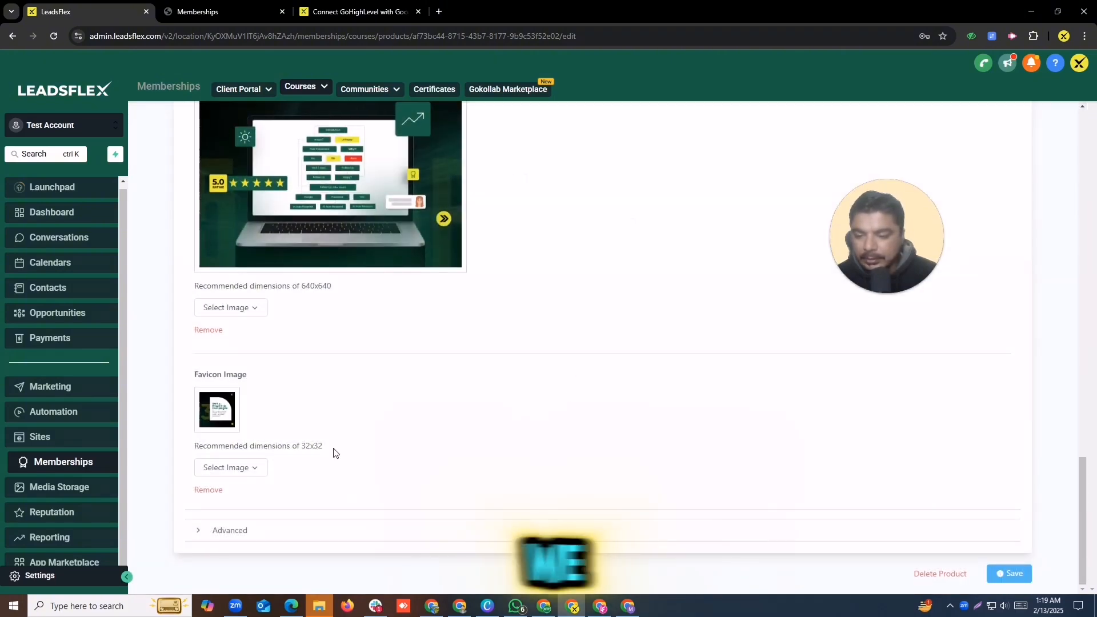
click(250, 536)
scroll(480, 400, down, 10)
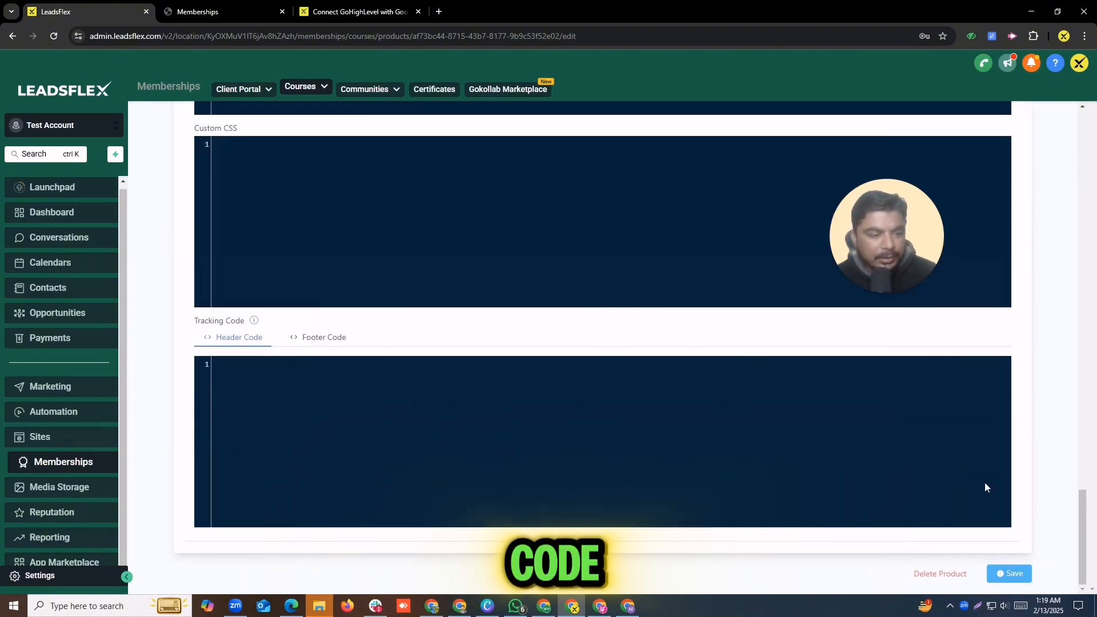
Step: Save the course details, browse the available Customize themes, and return to the Outline page
click(1016, 574)
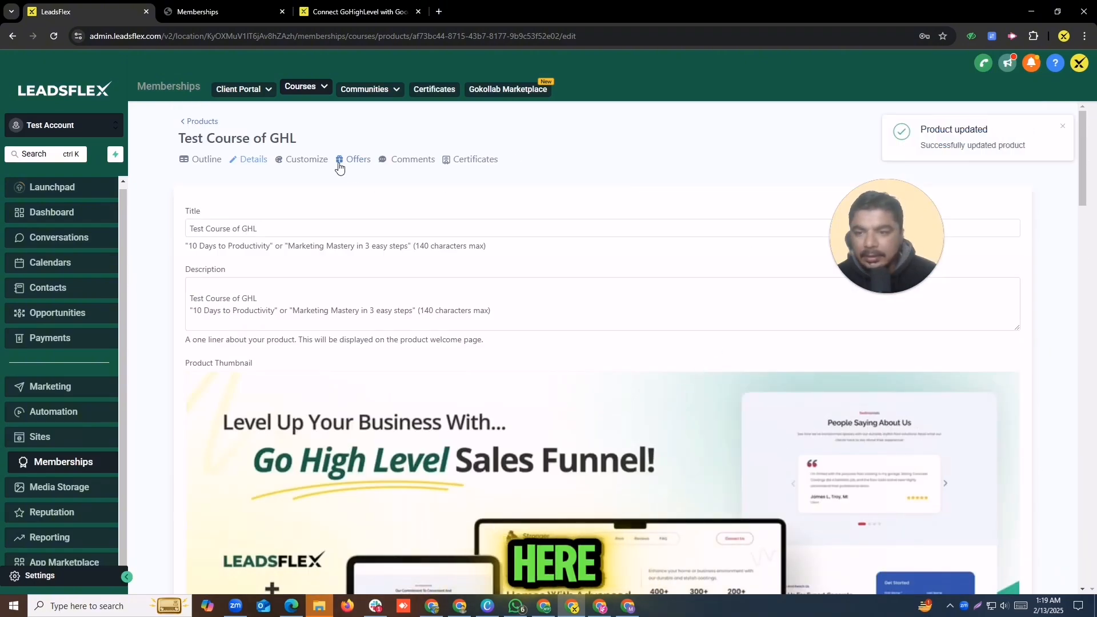
click(313, 162)
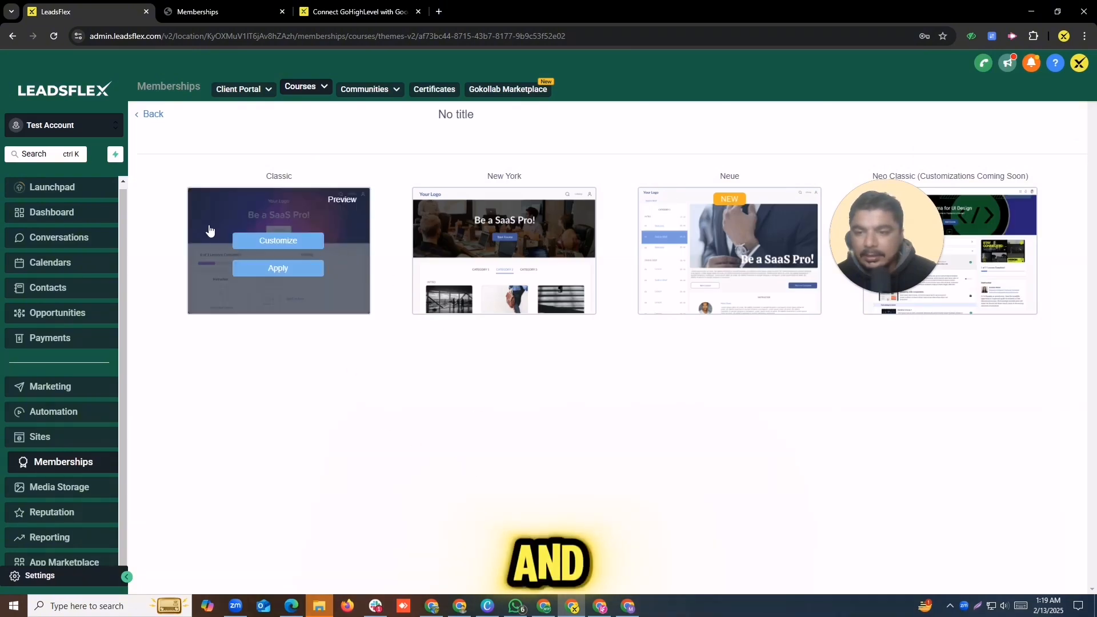
mouse_move(502, 233)
mouse_move(703, 286)
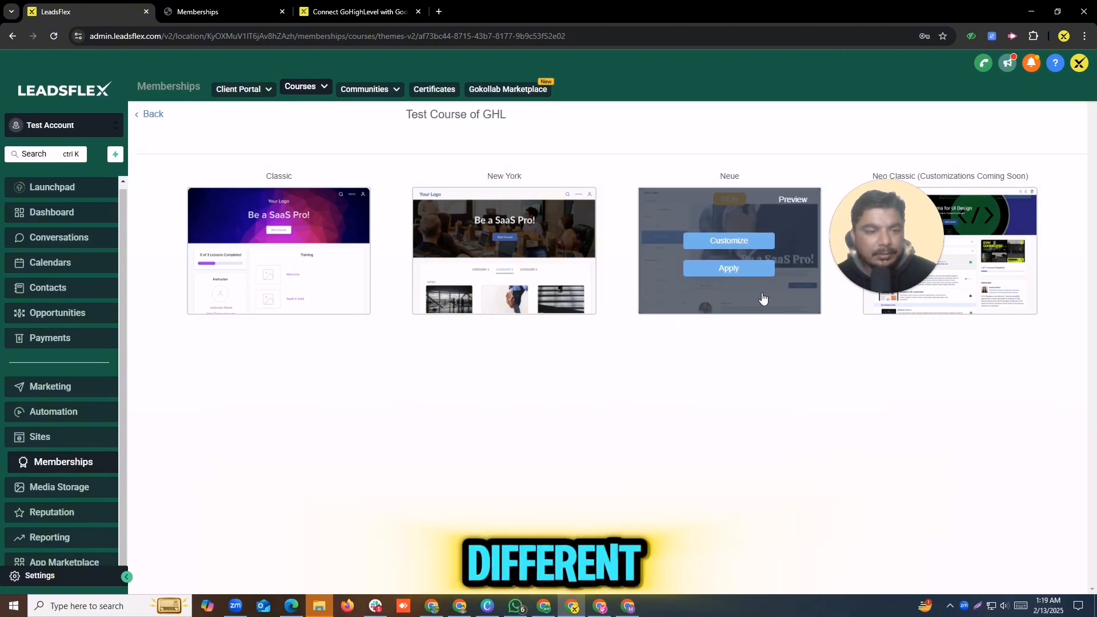
click(150, 117)
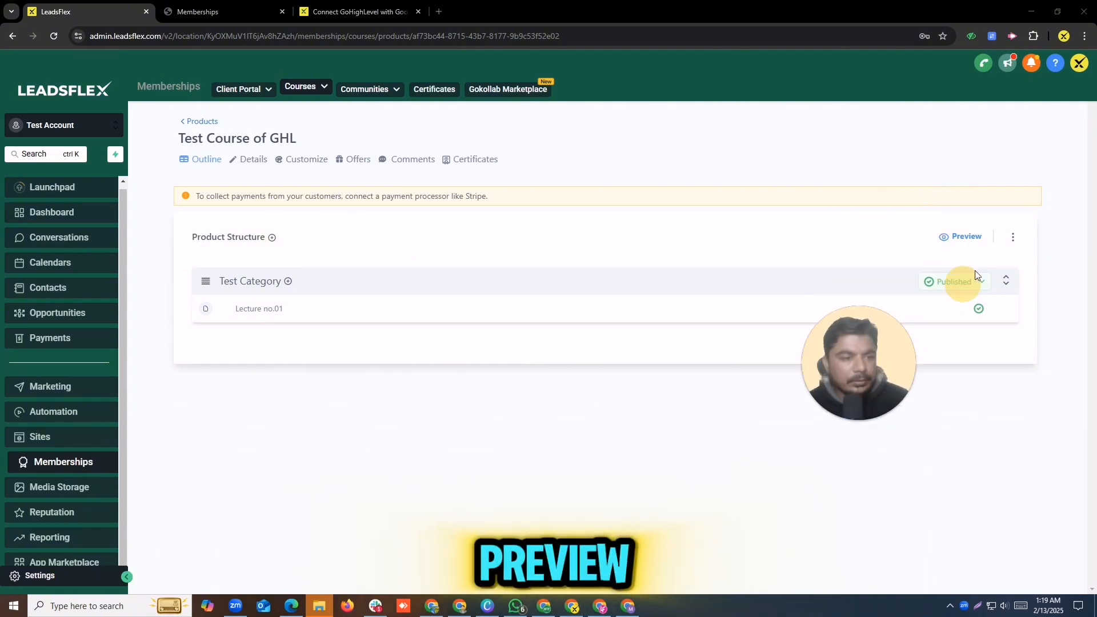
Step: Preview the course in the client portal and look over its title banner and progress section
click(966, 237)
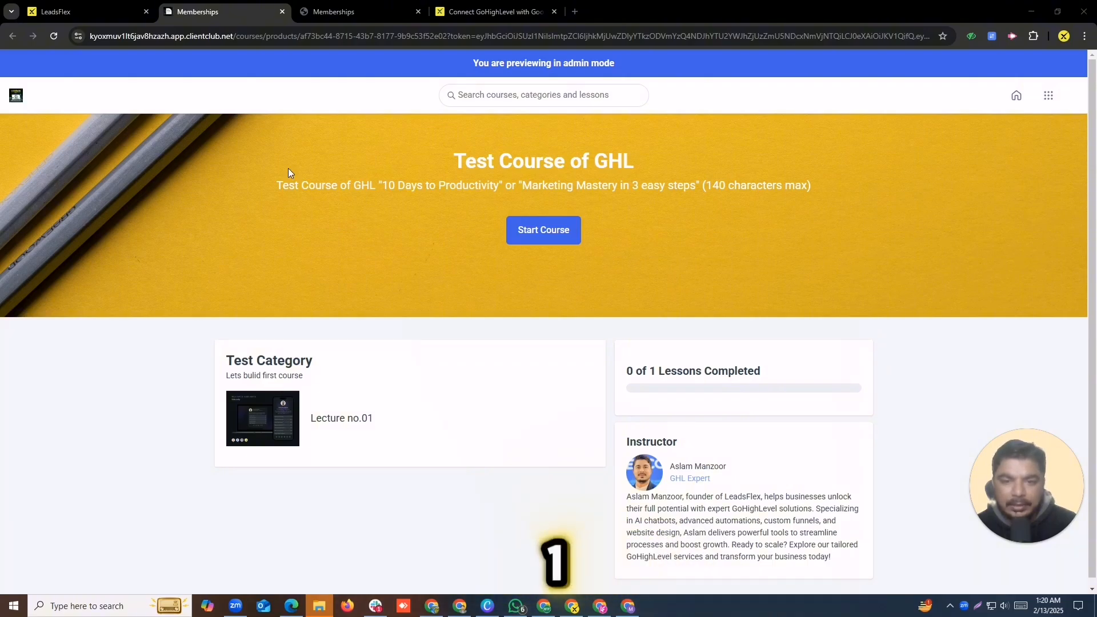
drag(289, 167, 680, 327)
click(674, 256)
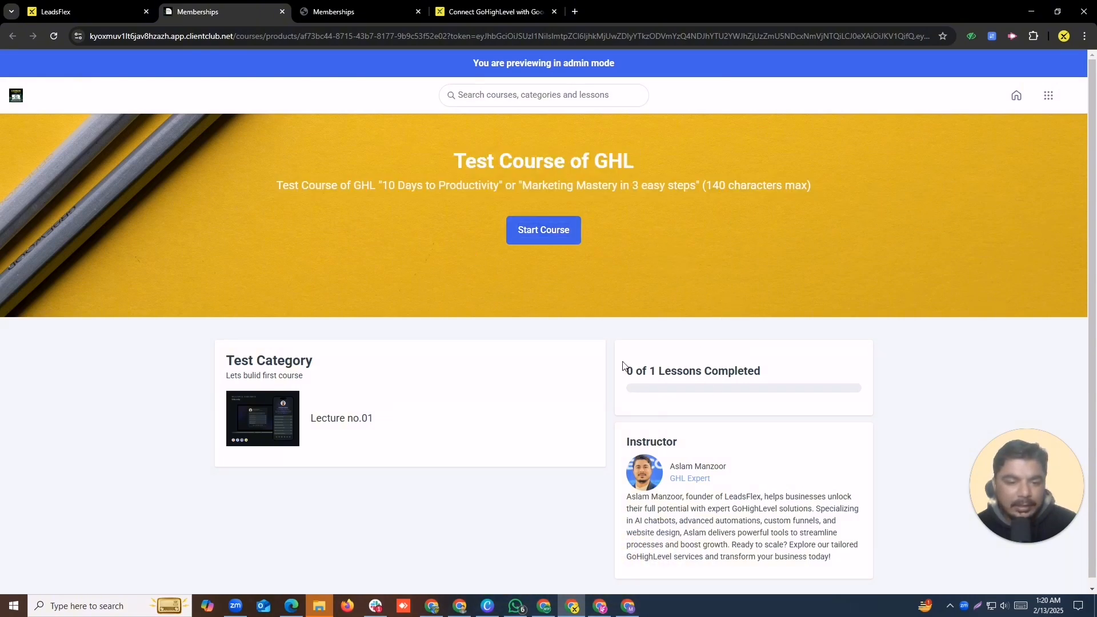
drag(623, 366, 801, 400)
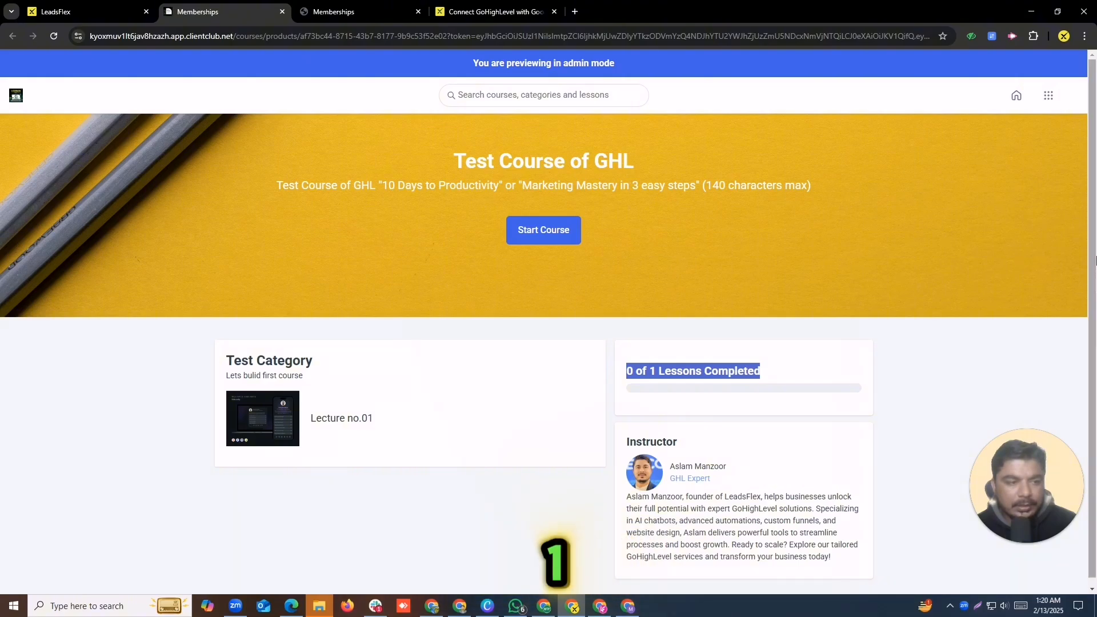
scroll(1094, 261, down, 1)
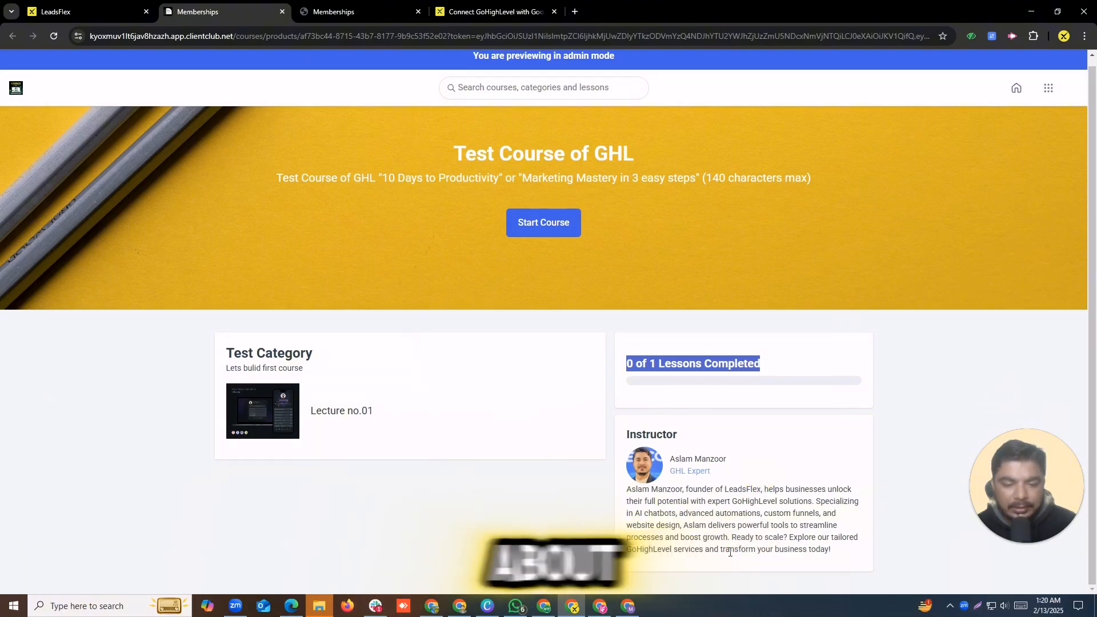
Step: Start the course to view Lecture no.01, then go back to the admin course editor
click(538, 227)
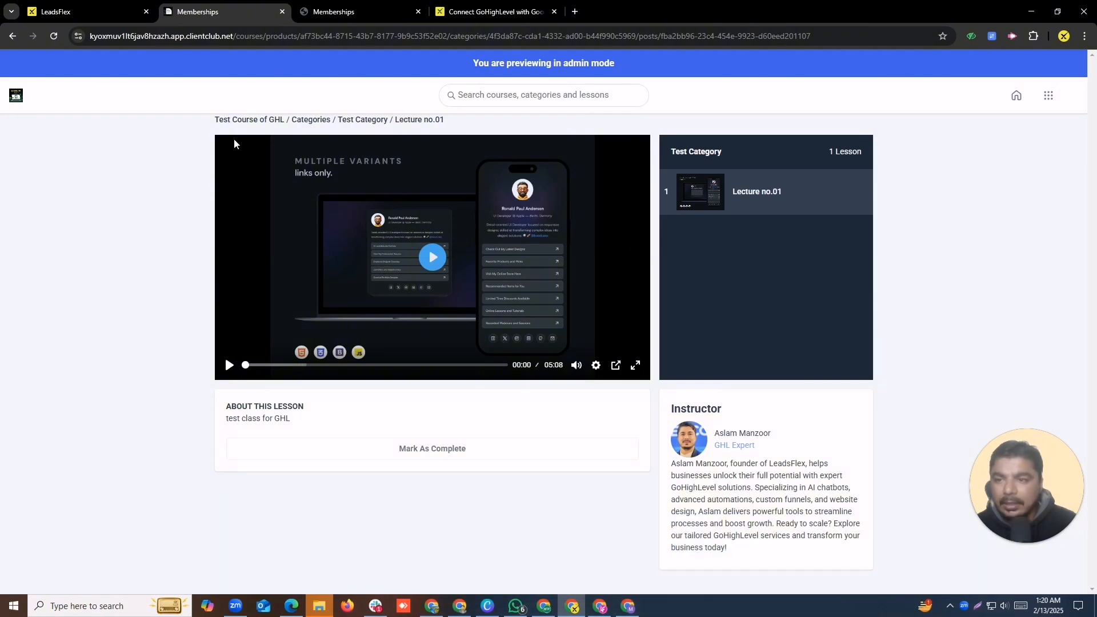
click(11, 37)
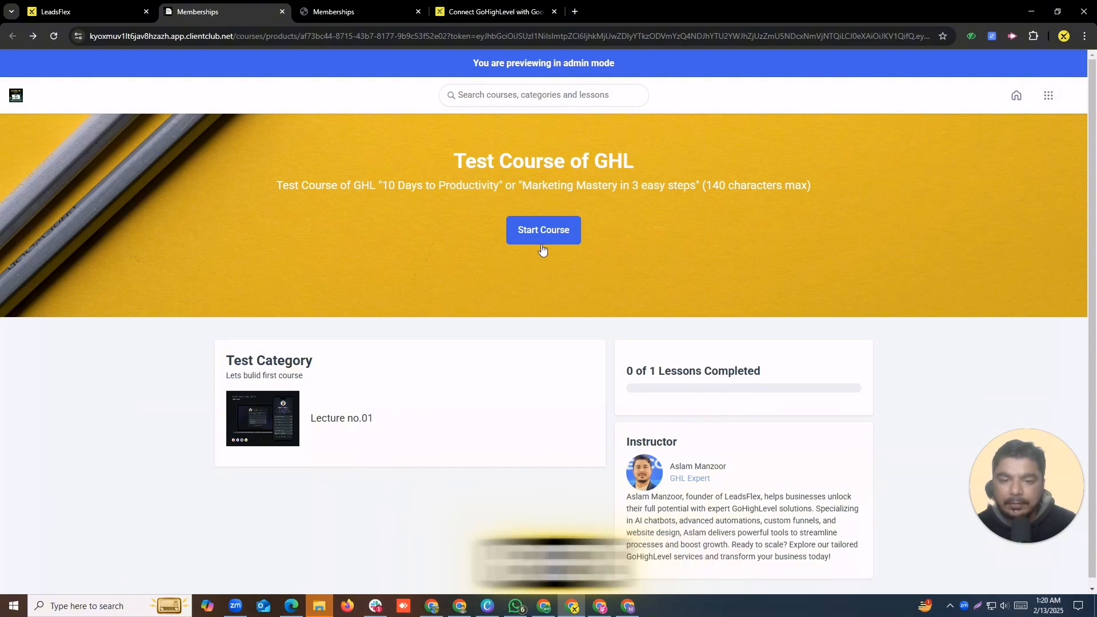
click(339, 6)
click(269, 10)
click(78, 5)
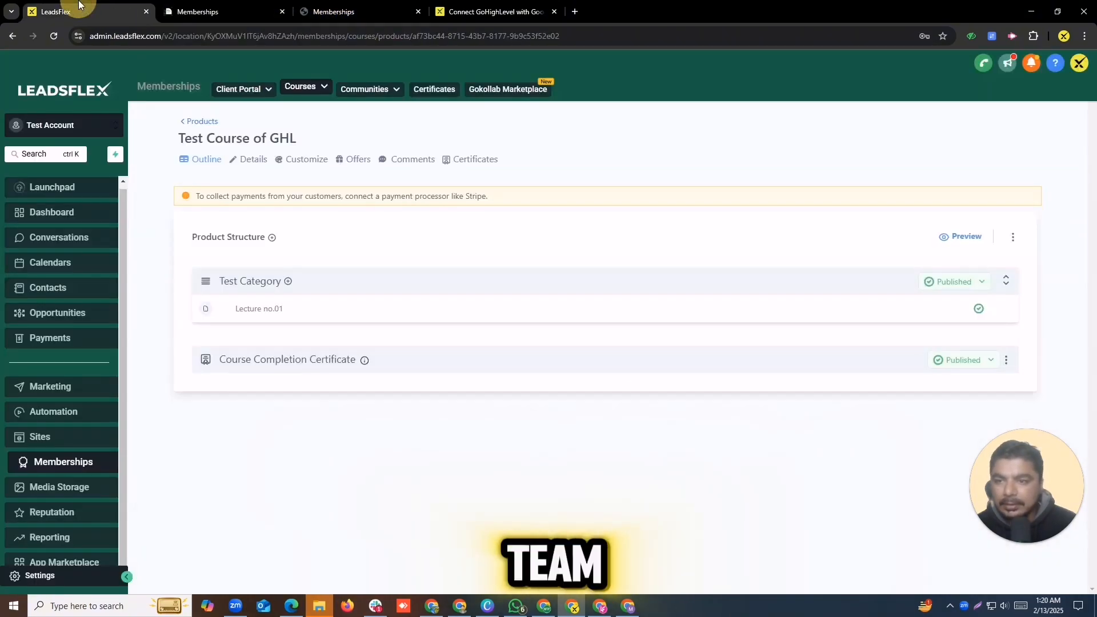
Step: Compare the theme choices with the current lesson and course overview previews
click(313, 162)
mouse_move(271, 243)
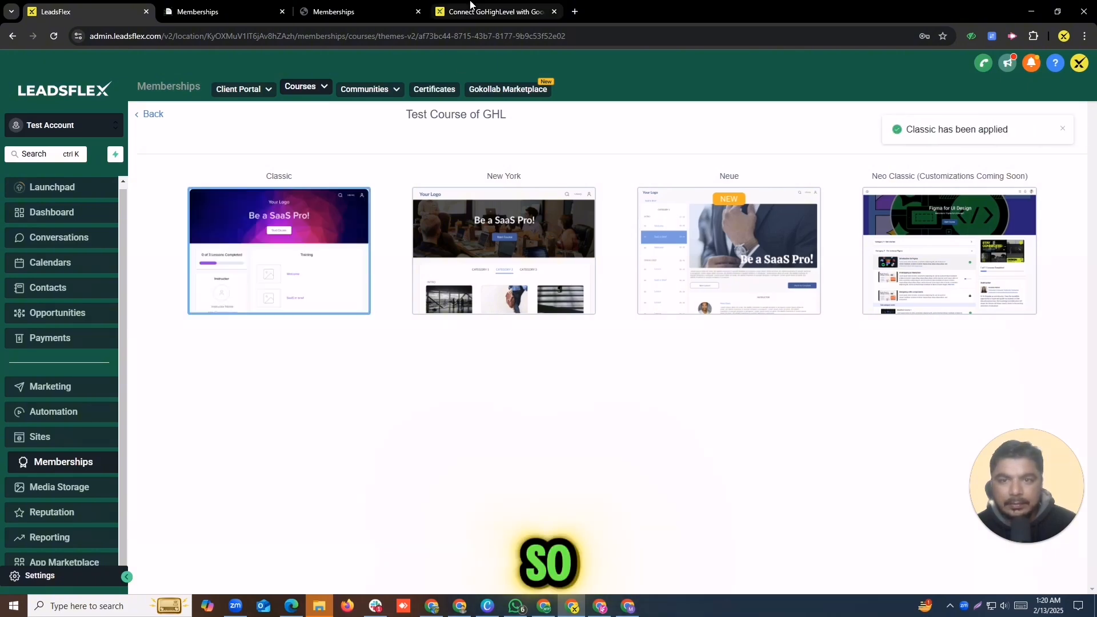
click(386, 9)
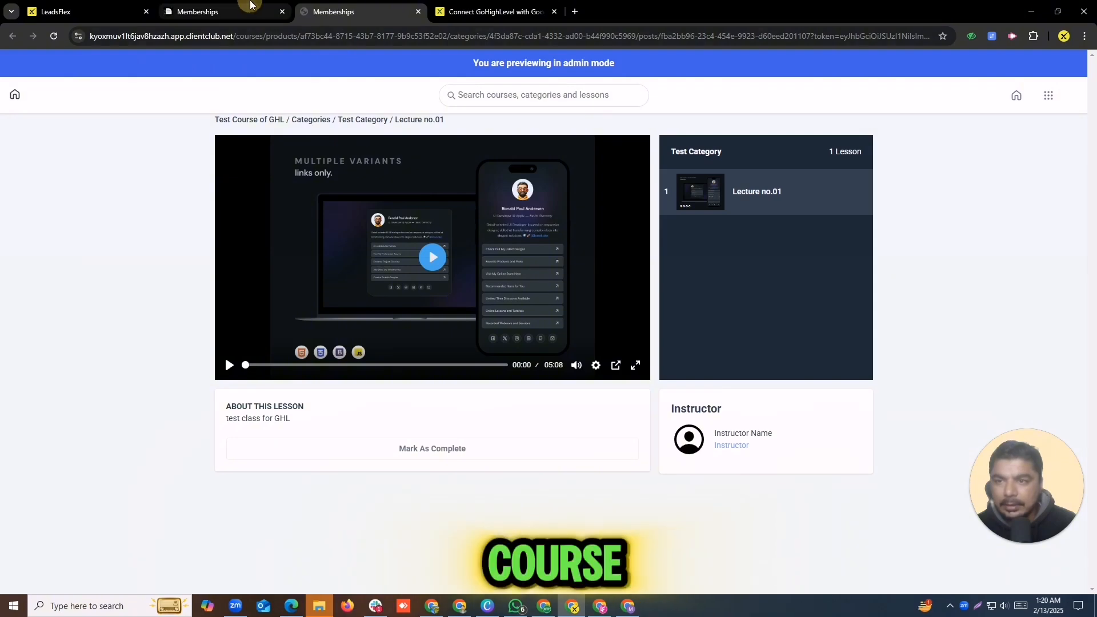
click(217, 11)
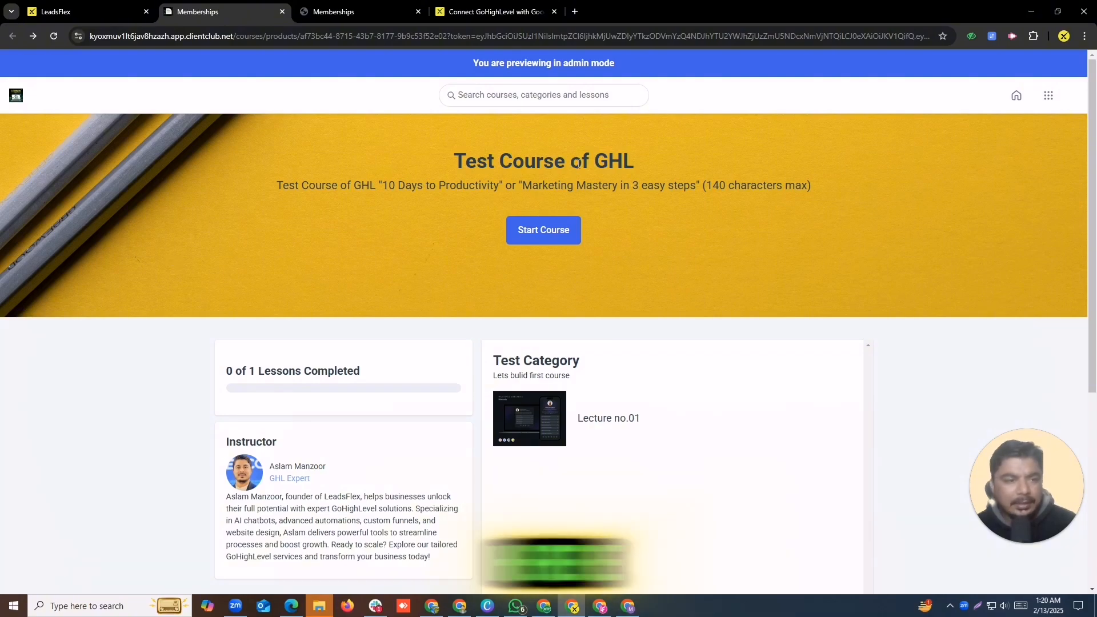
click(118, 9)
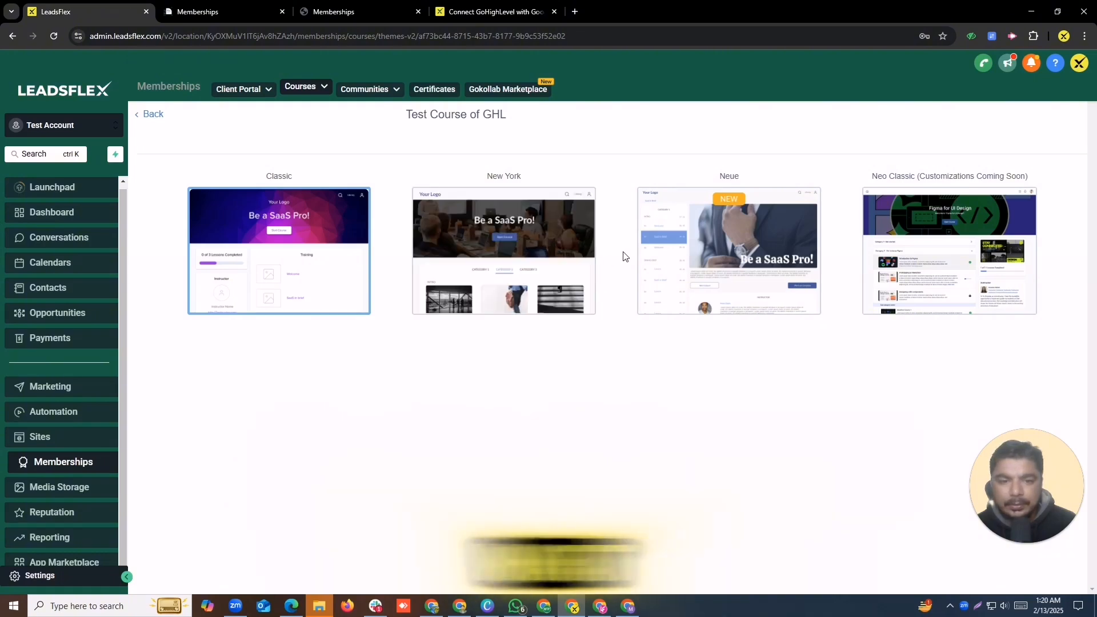
Step: Apply the Neo Classic theme and reload the course overview preview to show it
mouse_move(908, 236)
click(953, 253)
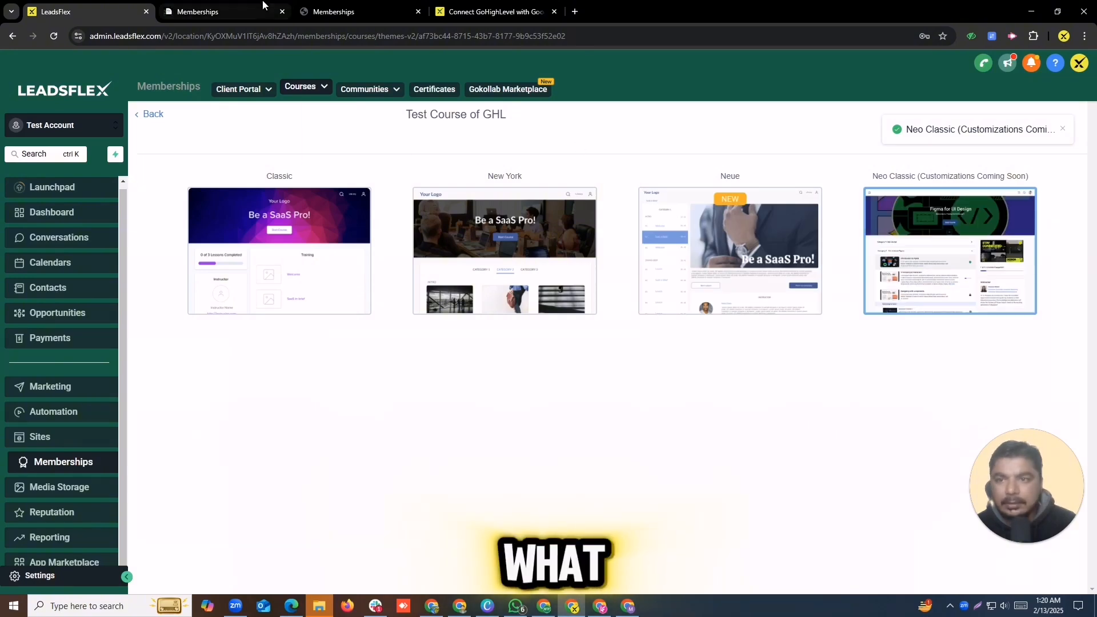
click(346, 7)
click(229, 10)
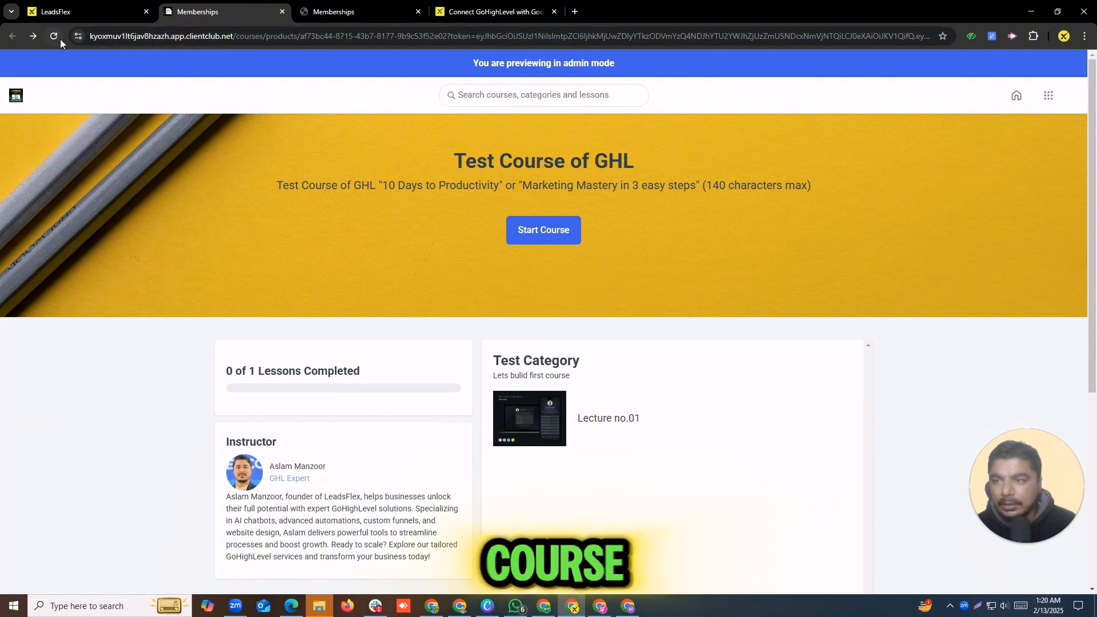
click(60, 39)
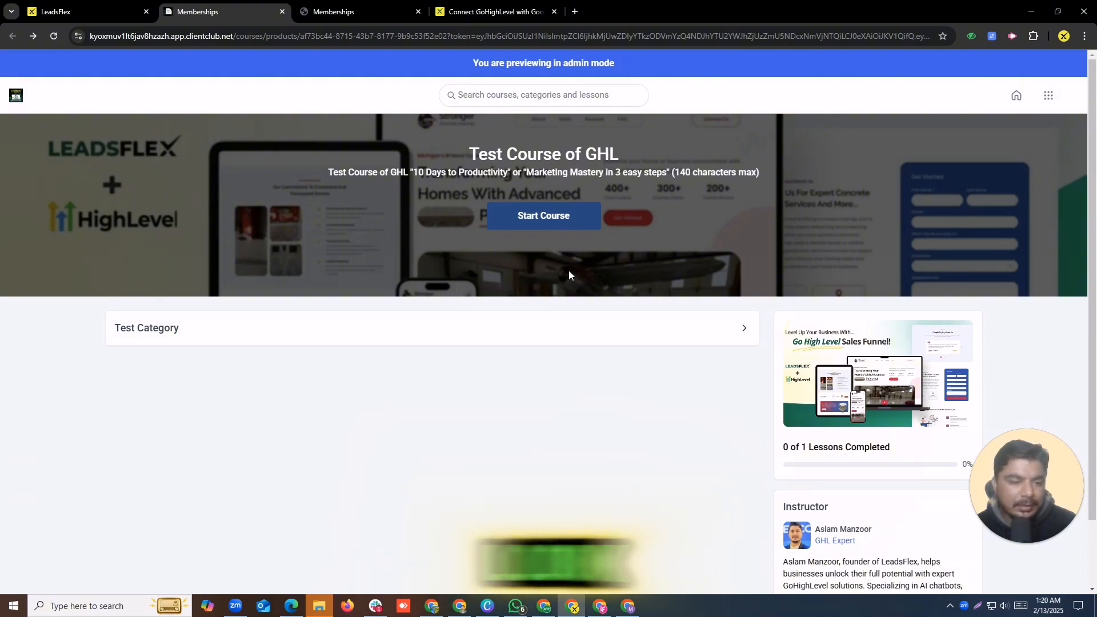
Step: Expand Test Category in the themed preview to reveal Lecture no.01
scroll(865, 394, down, 1)
scroll(870, 403, up, 1)
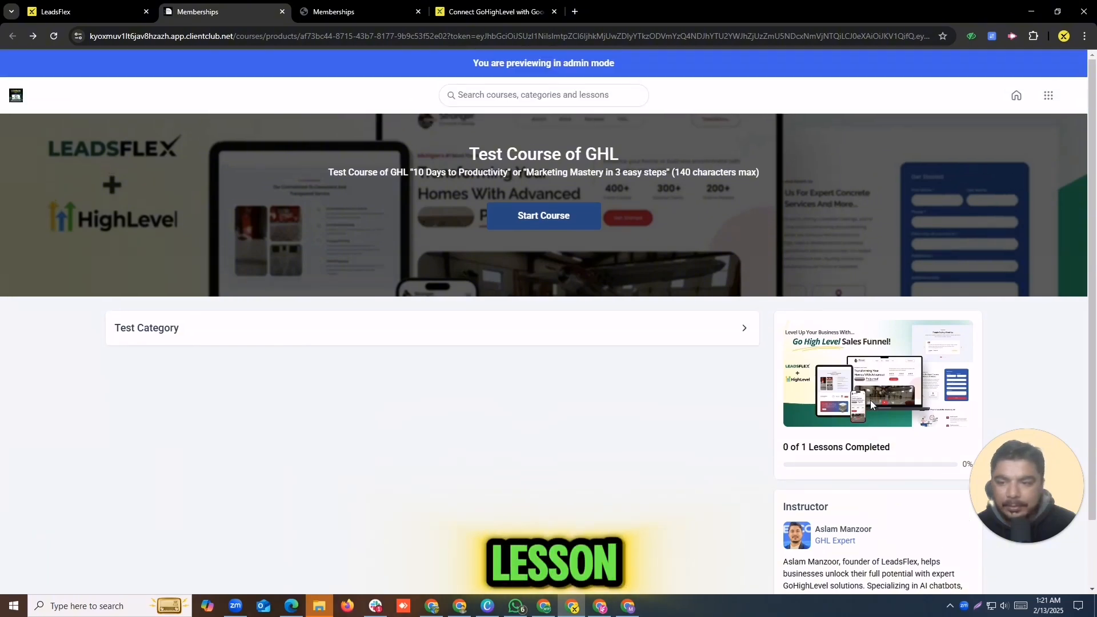
click(295, 334)
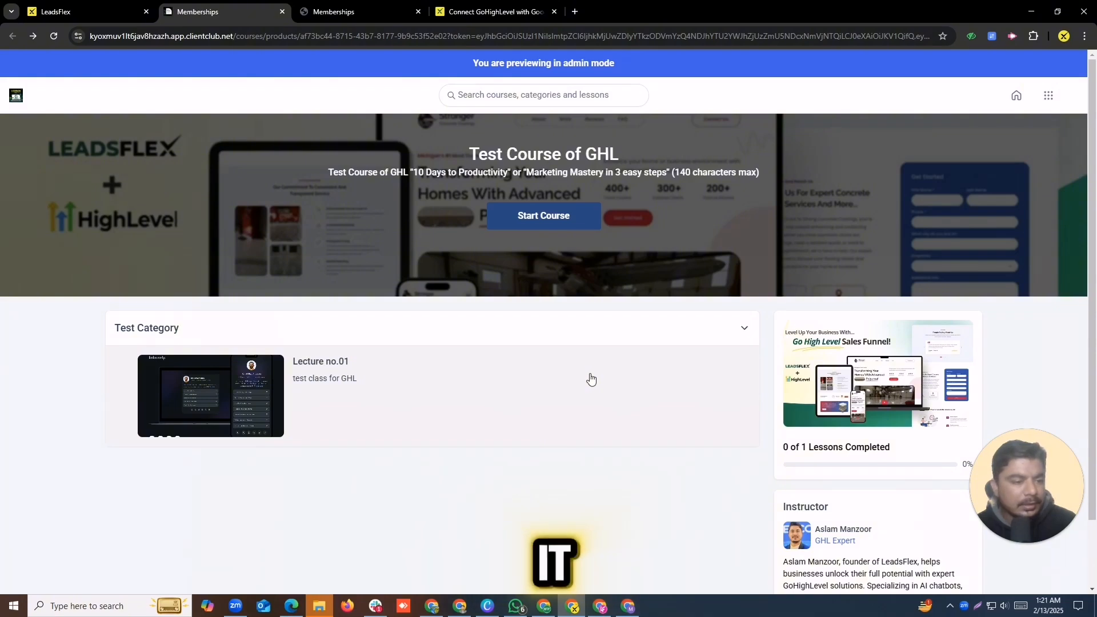
scroll(591, 379, down, 2)
scroll(596, 379, up, 2)
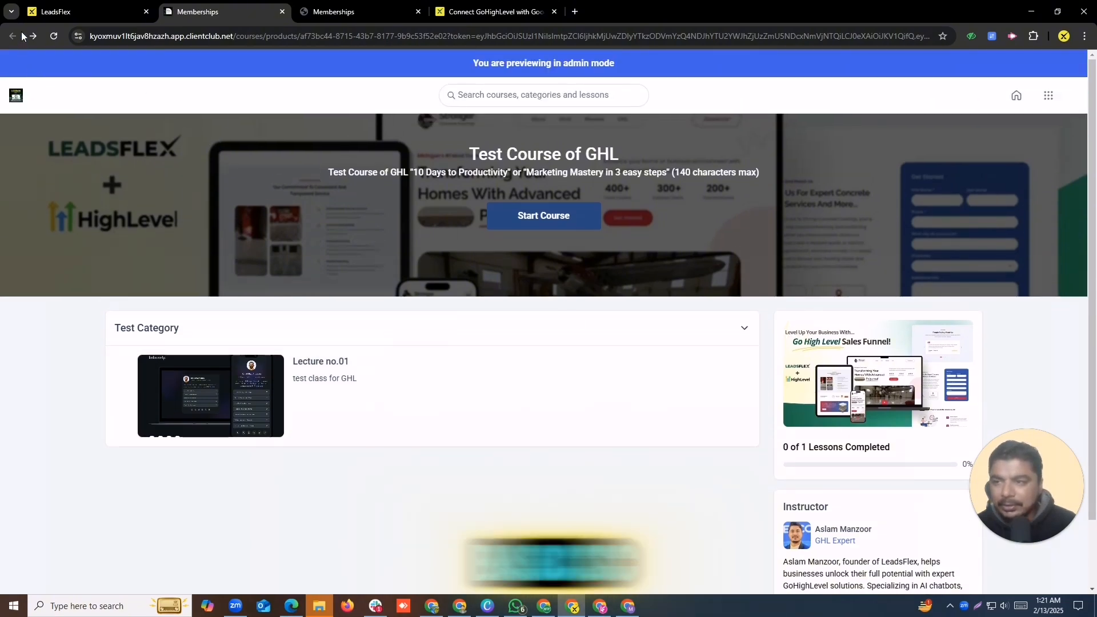
Step: Check the course theme chooser, then return to the themed course preview
click(80, 10)
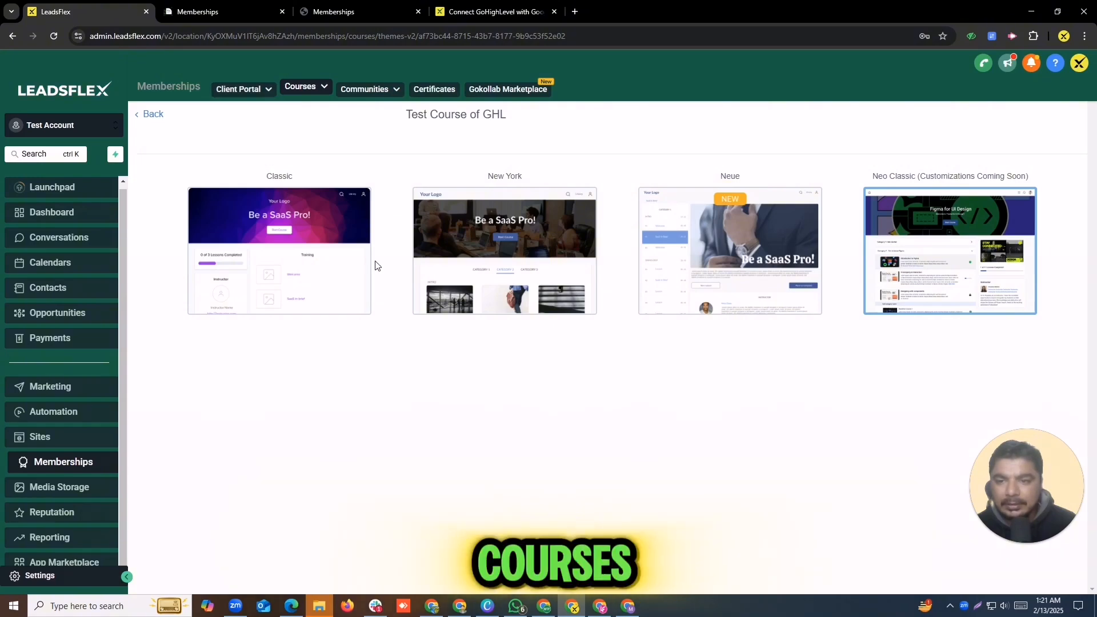
mouse_move(298, 91)
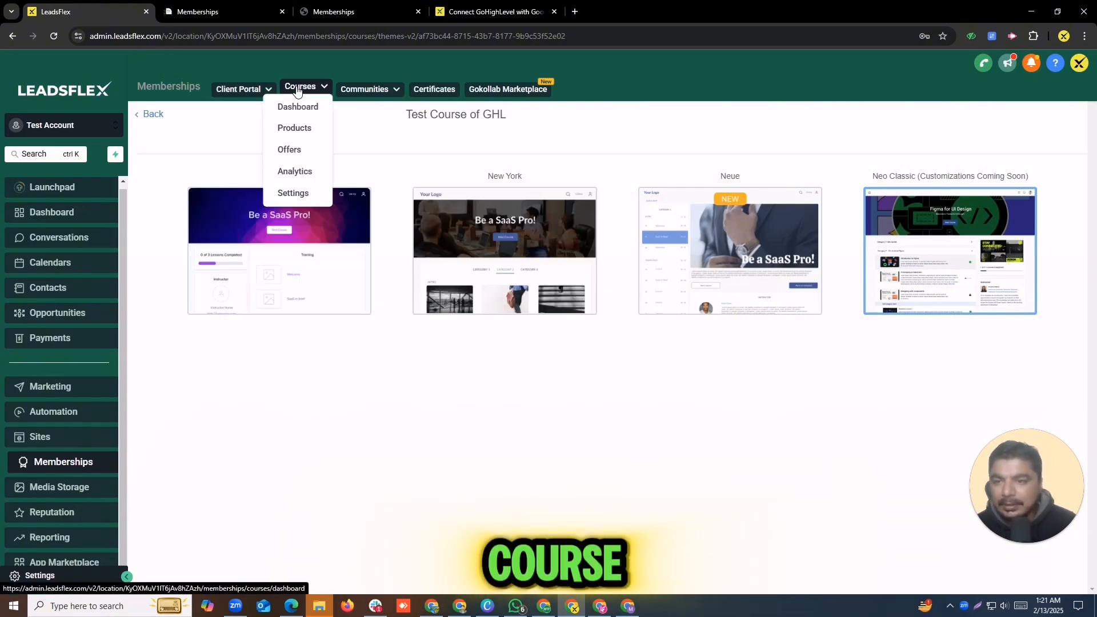
mouse_move(258, 88)
click(210, 10)
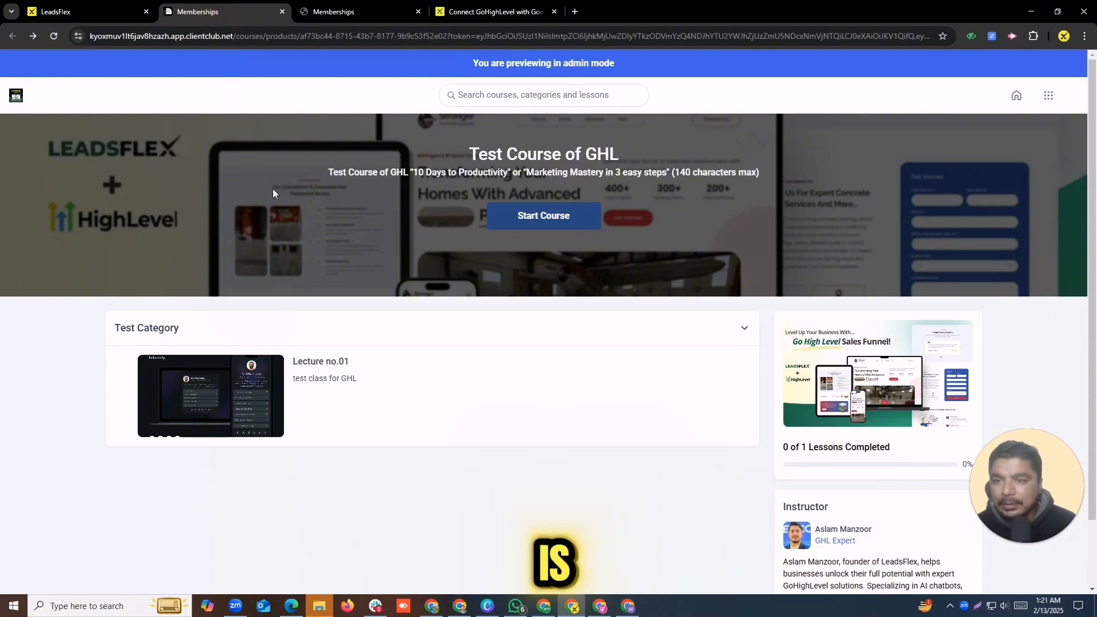
Step: View the Lecture no.01 page and the Google Ads article, then return to the course admin theme page
click(357, 7)
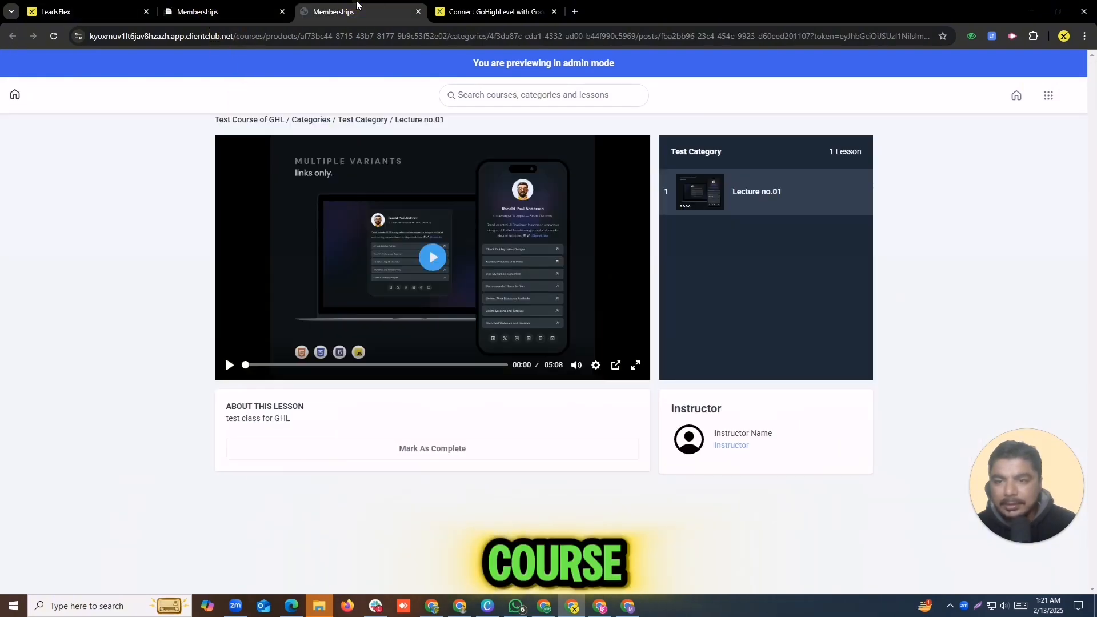
click(470, 6)
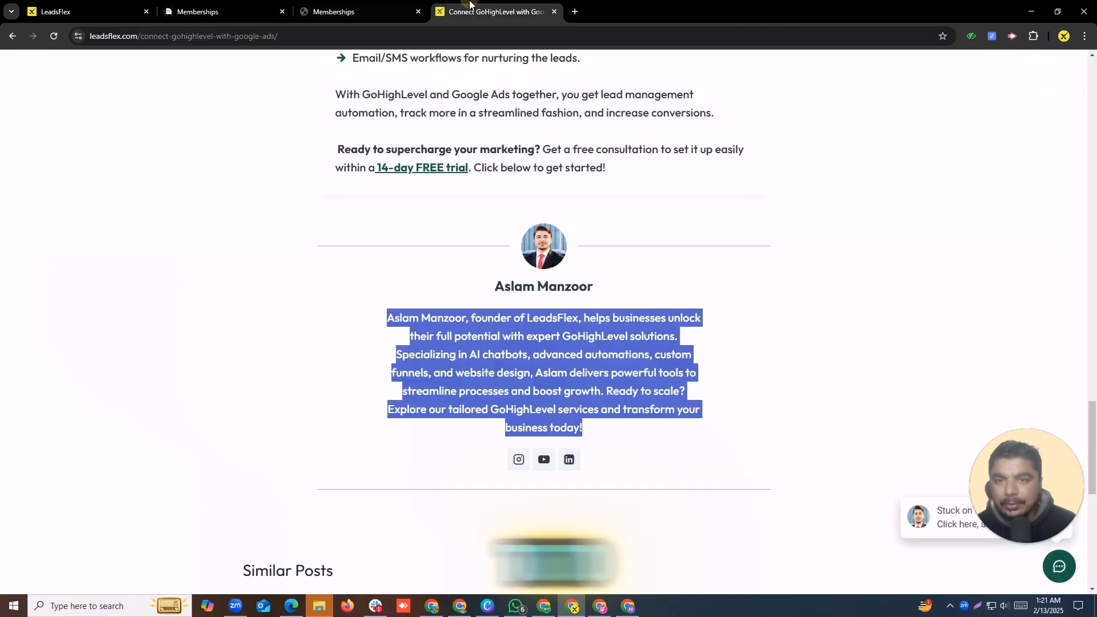
click(104, 17)
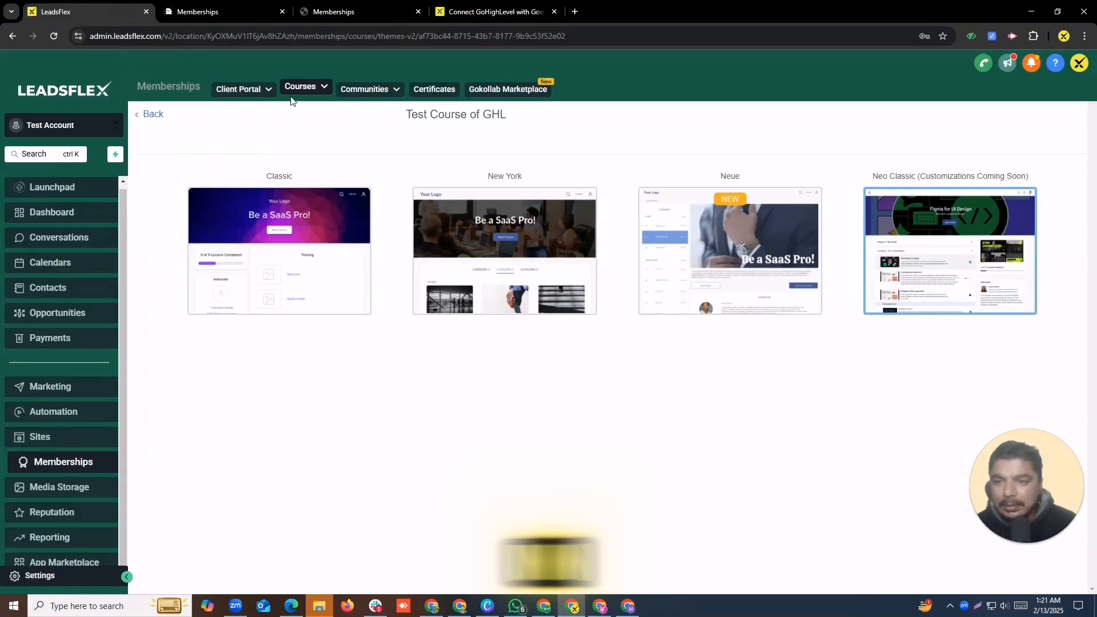
mouse_move(296, 91)
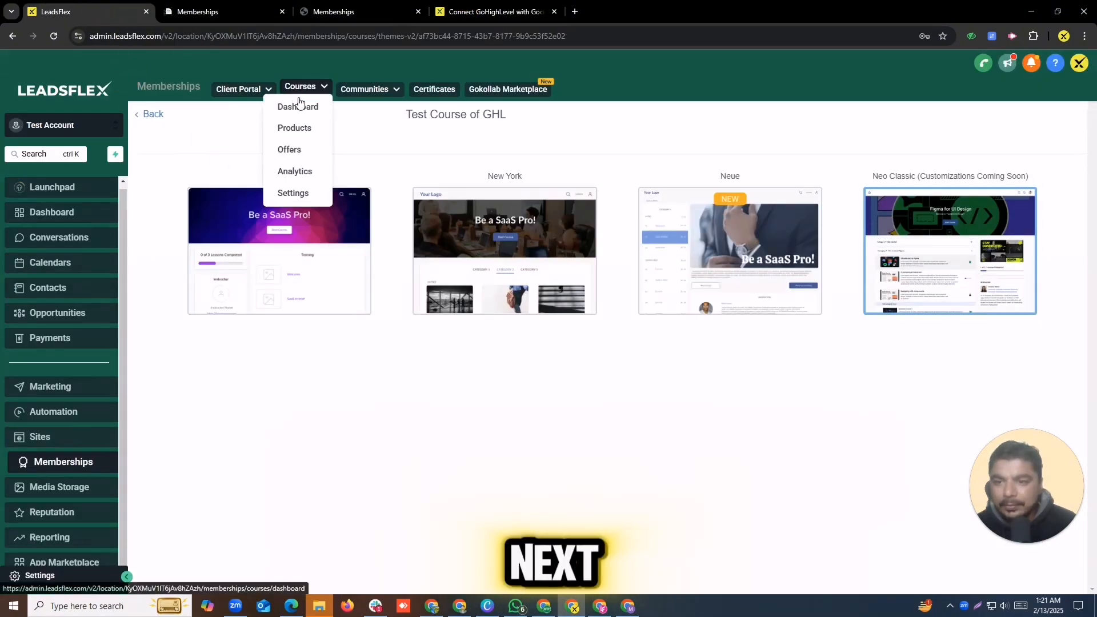
Step: Create a Free offer 'test offer' for Test Course of GHL, Live payment mode, price text 1200
click(290, 150)
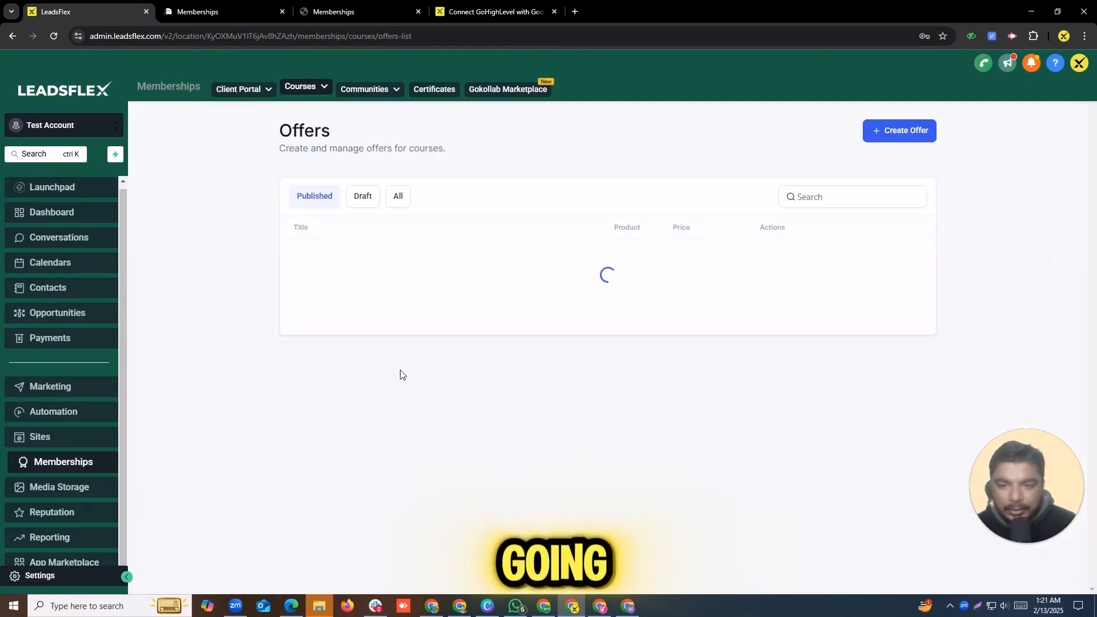
click(901, 132)
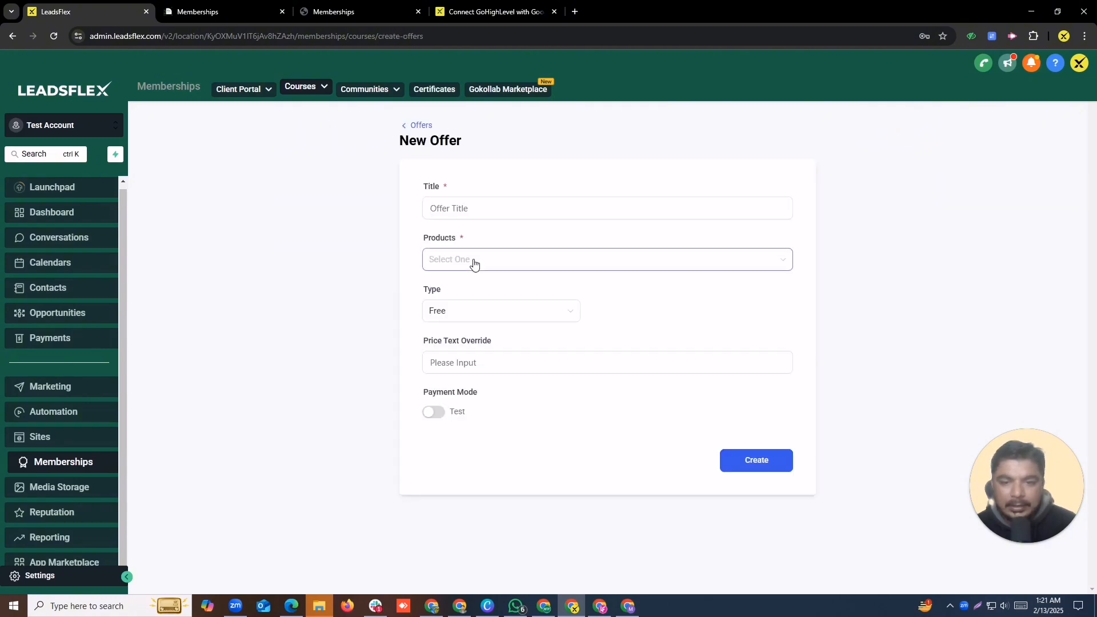
click(487, 208)
text(te)
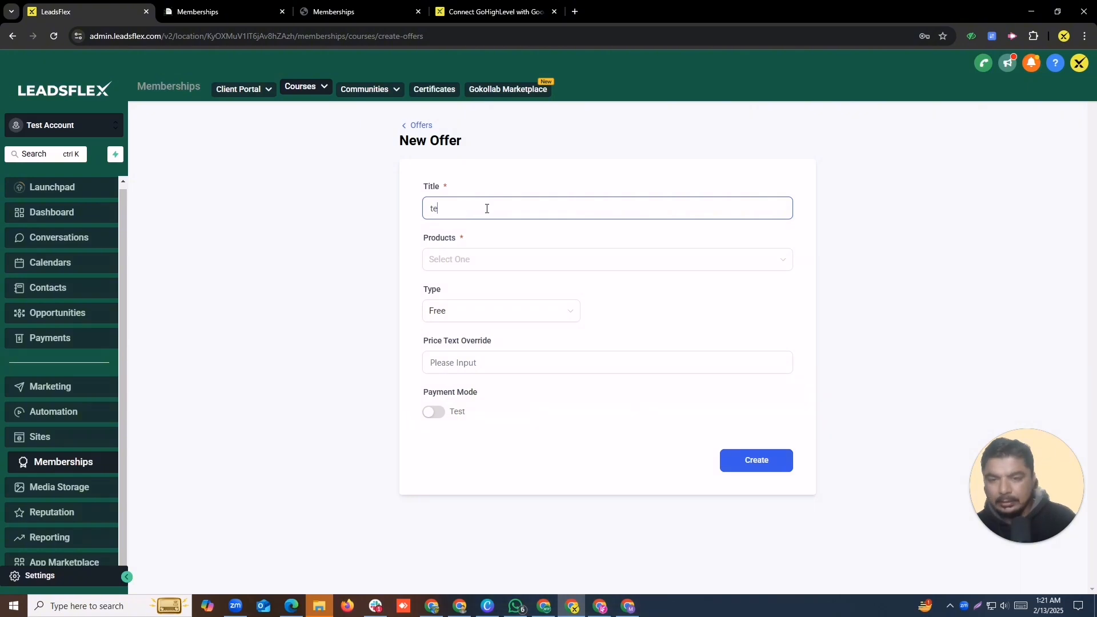
text(st offer)
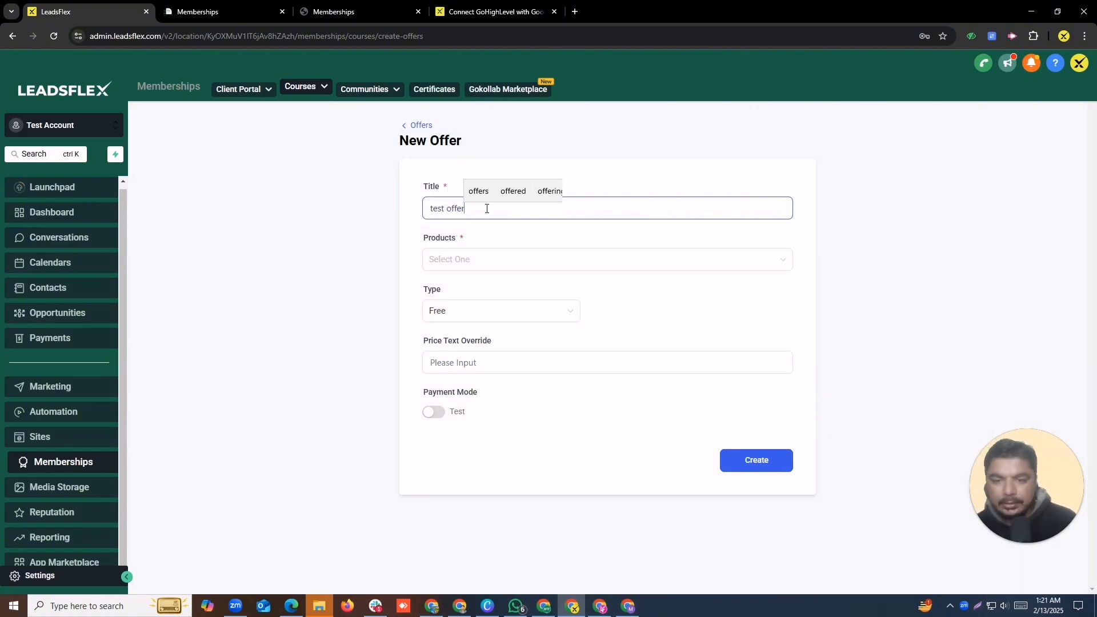
click(567, 256)
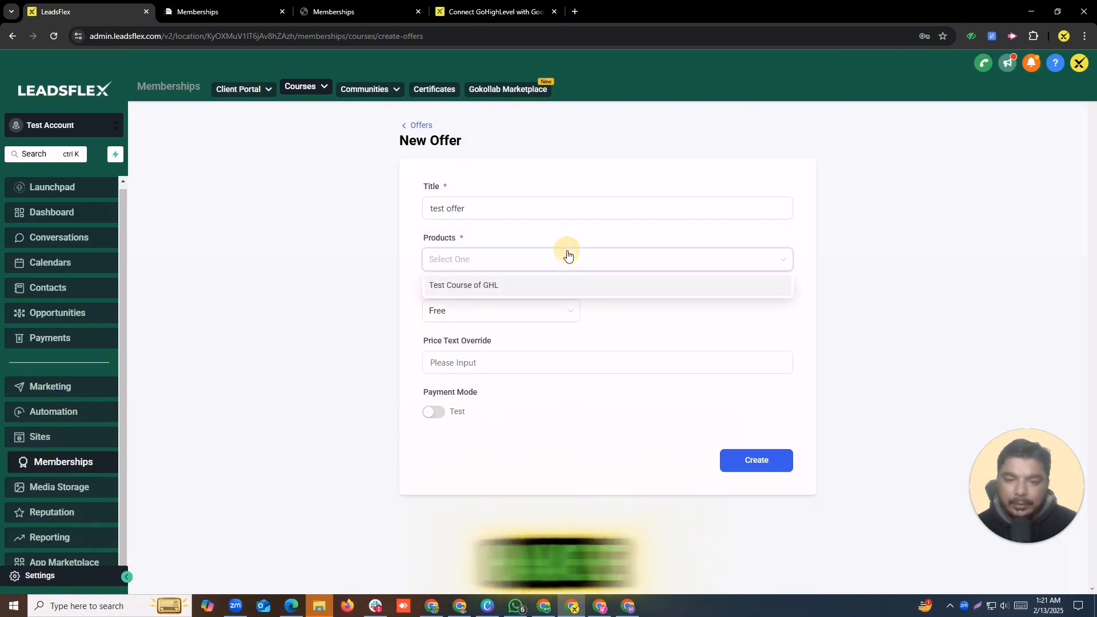
click(512, 317)
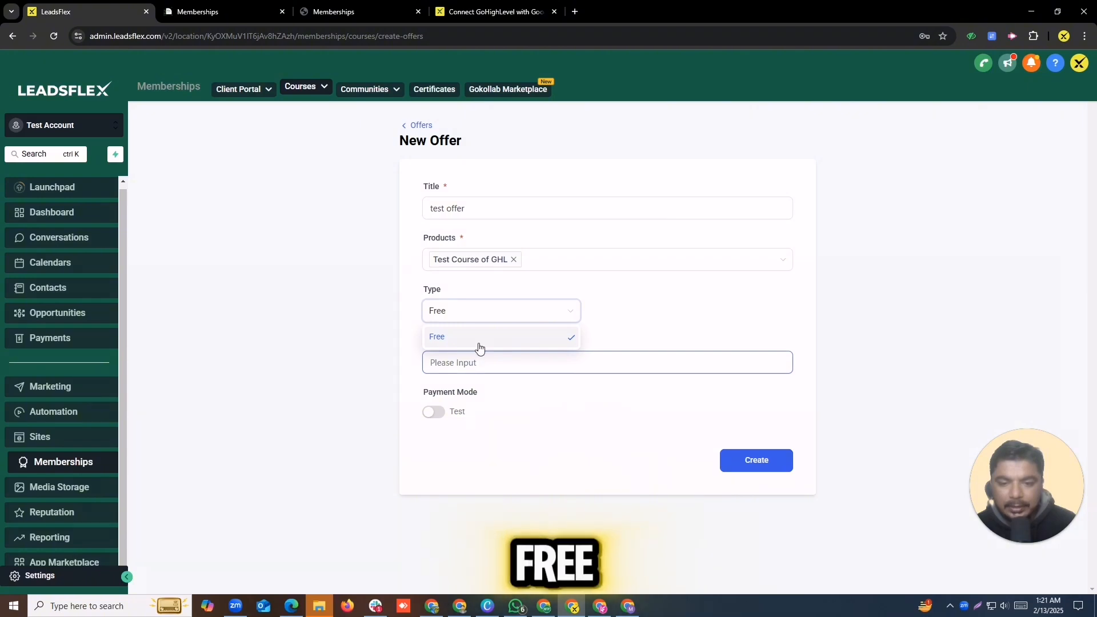
click(485, 338)
click(482, 355)
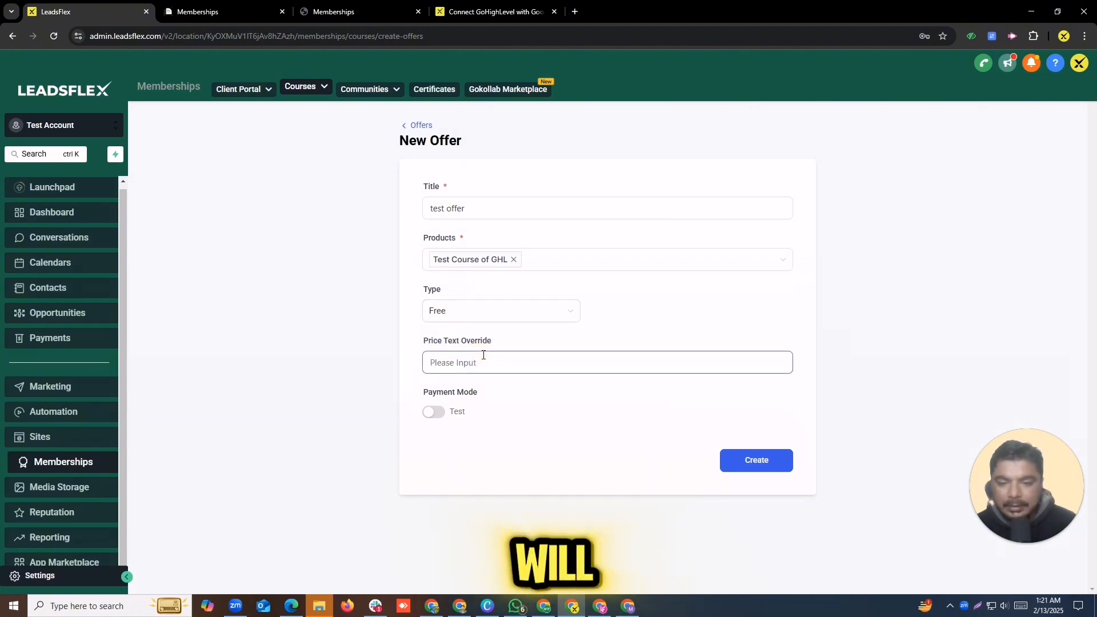
click(441, 412)
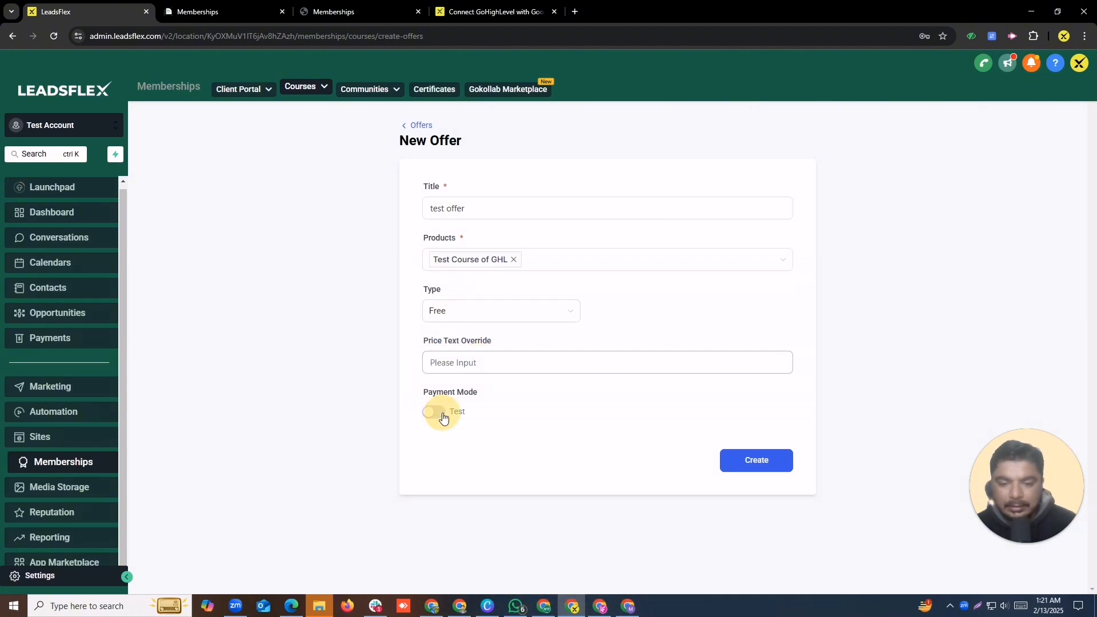
click(442, 358)
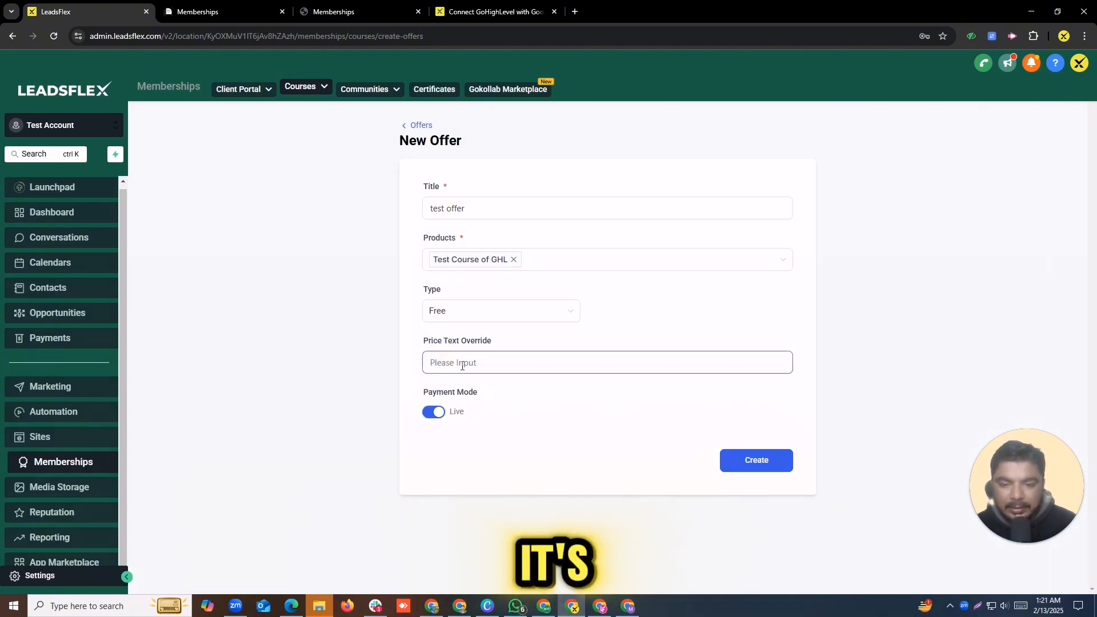
text(1200)
click(780, 463)
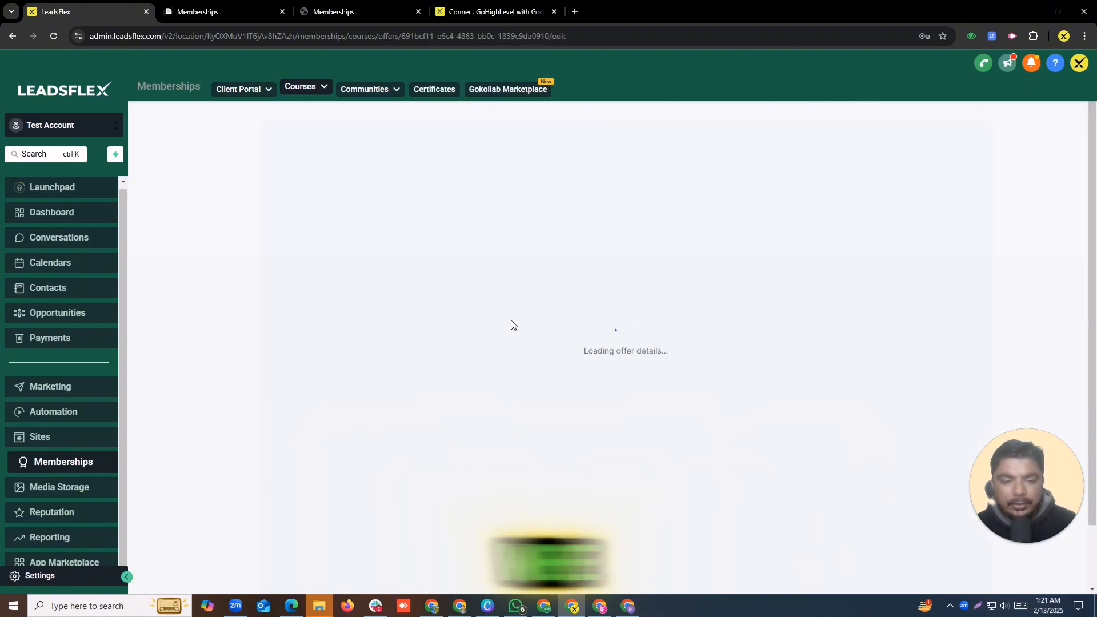
Step: Review the new test offer's details page
mouse_move(297, 92)
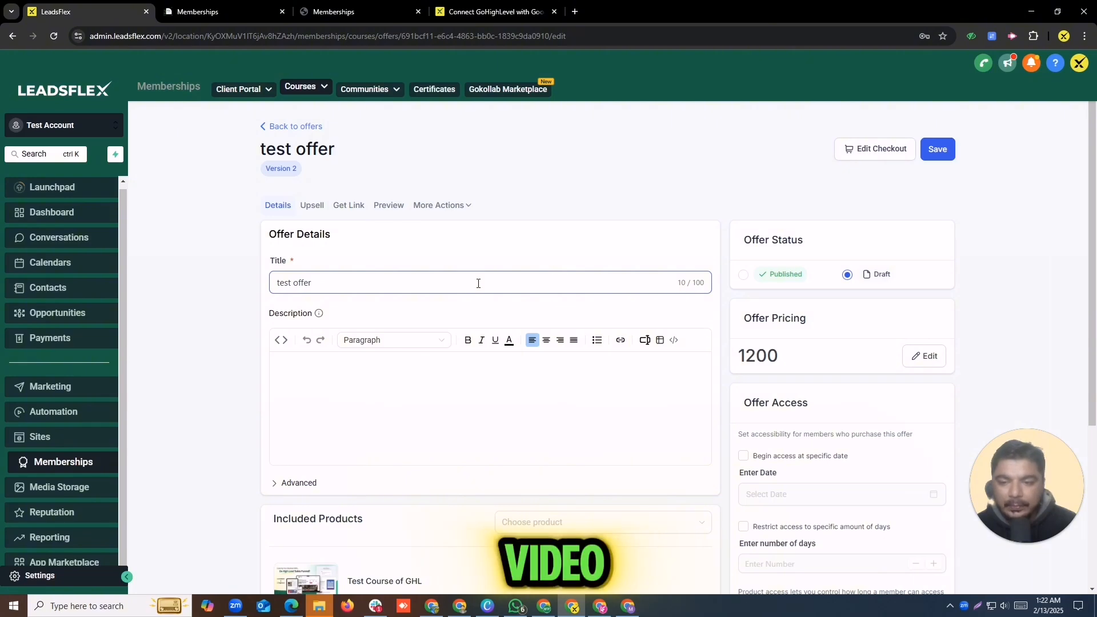
scroll(481, 287, down, 4)
scroll(481, 287, up, 4)
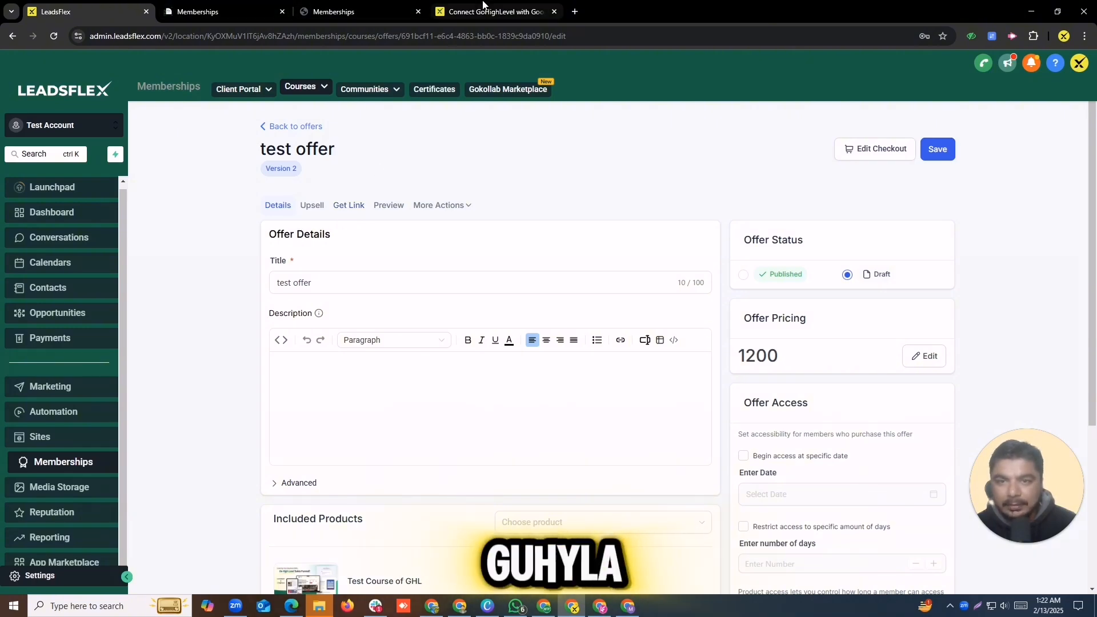
Step: Go from the Connect GoHighLevel with Google Ads article to the leadsflex.com home page
click(482, 10)
scroll(311, 304, up, 20)
click(276, 83)
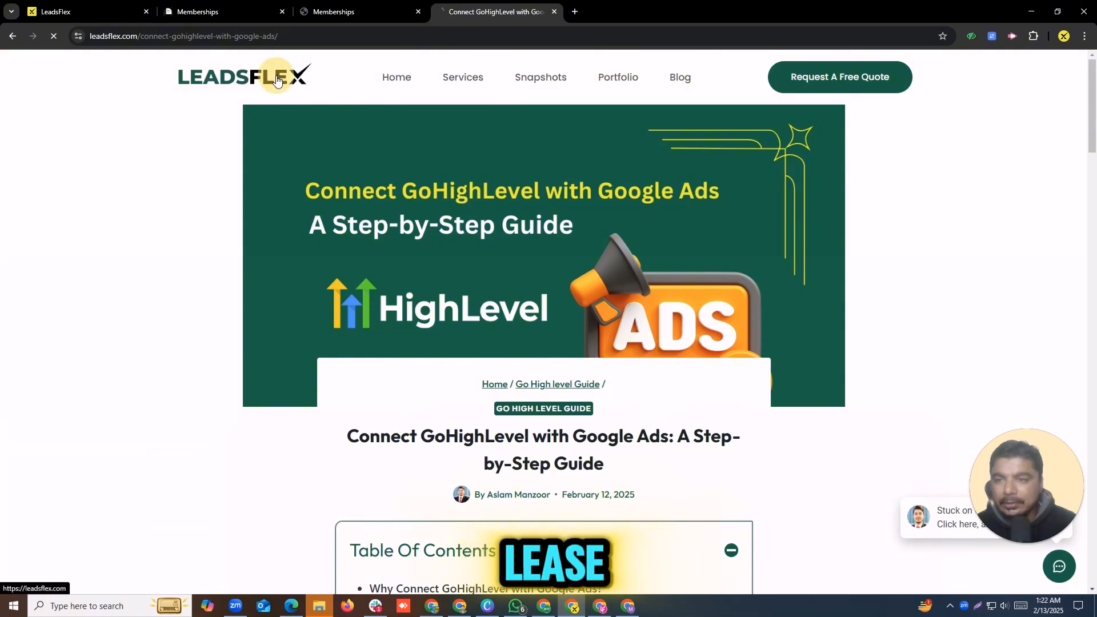